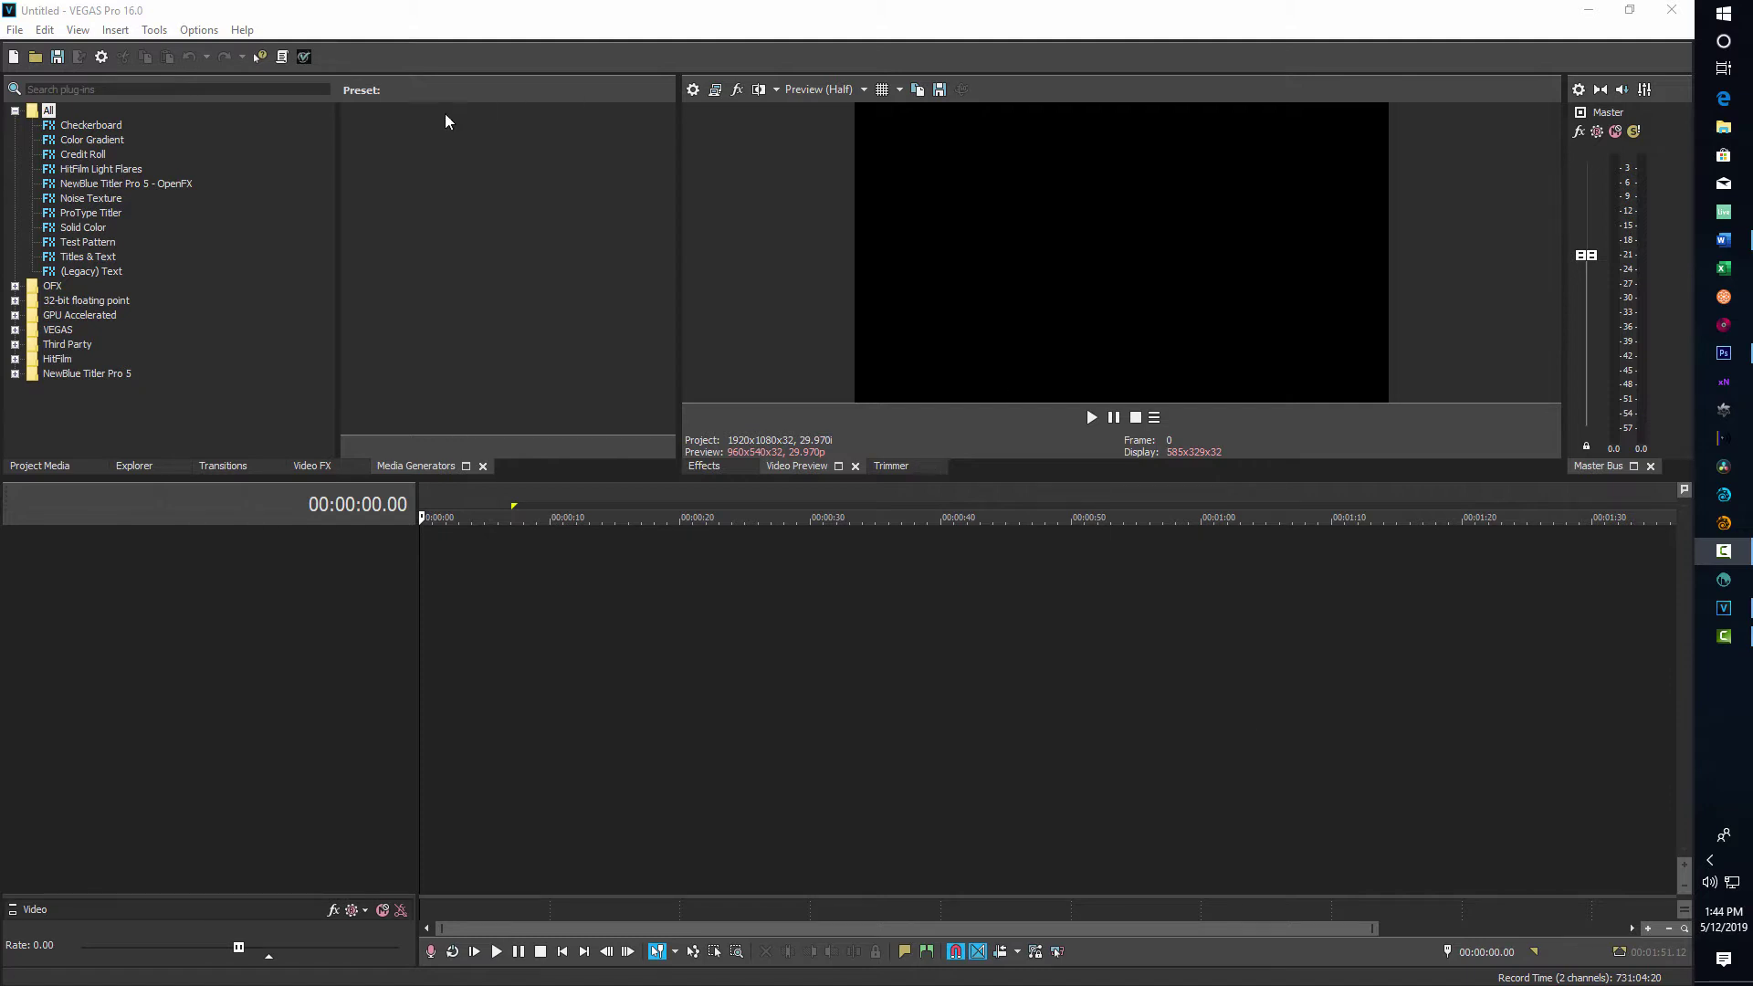
# Drag the Noise Texture 'Starry Sky' preset onto the timeline as a new video event and close the generator
pyautogui.click(92, 198)
pyautogui.scroll(-5, 676, 243)
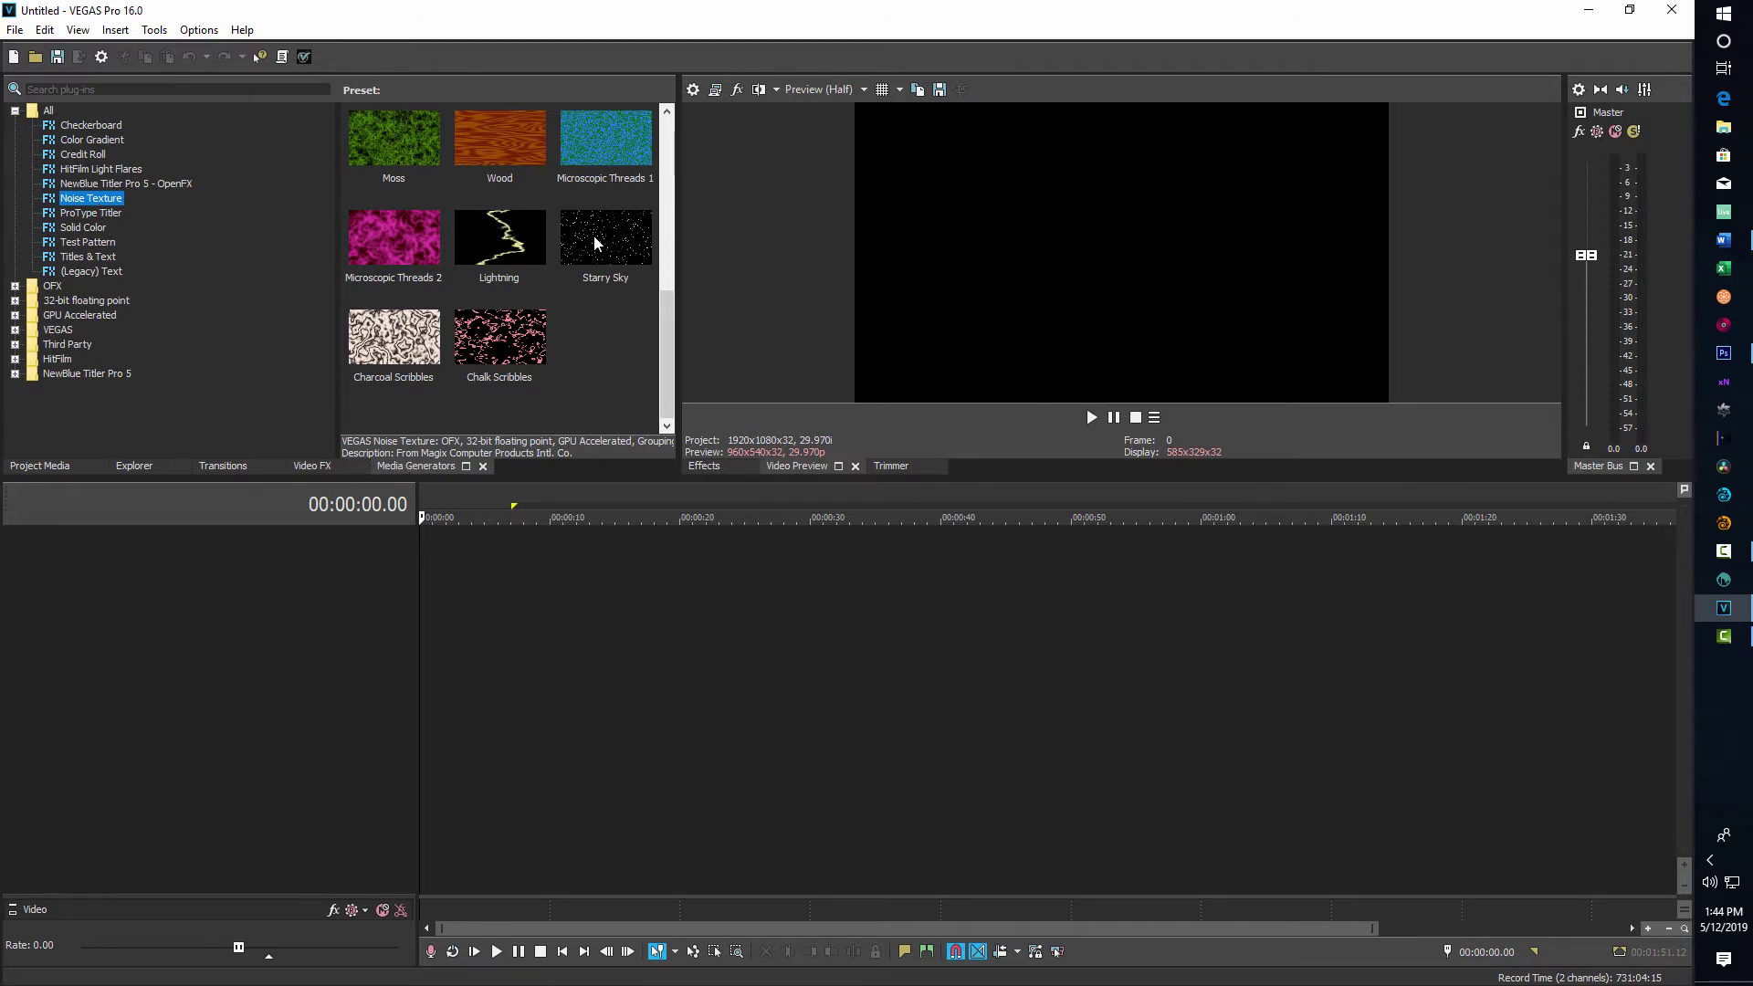
pyautogui.moveTo(610, 235); pyautogui.dragTo(661, 568)
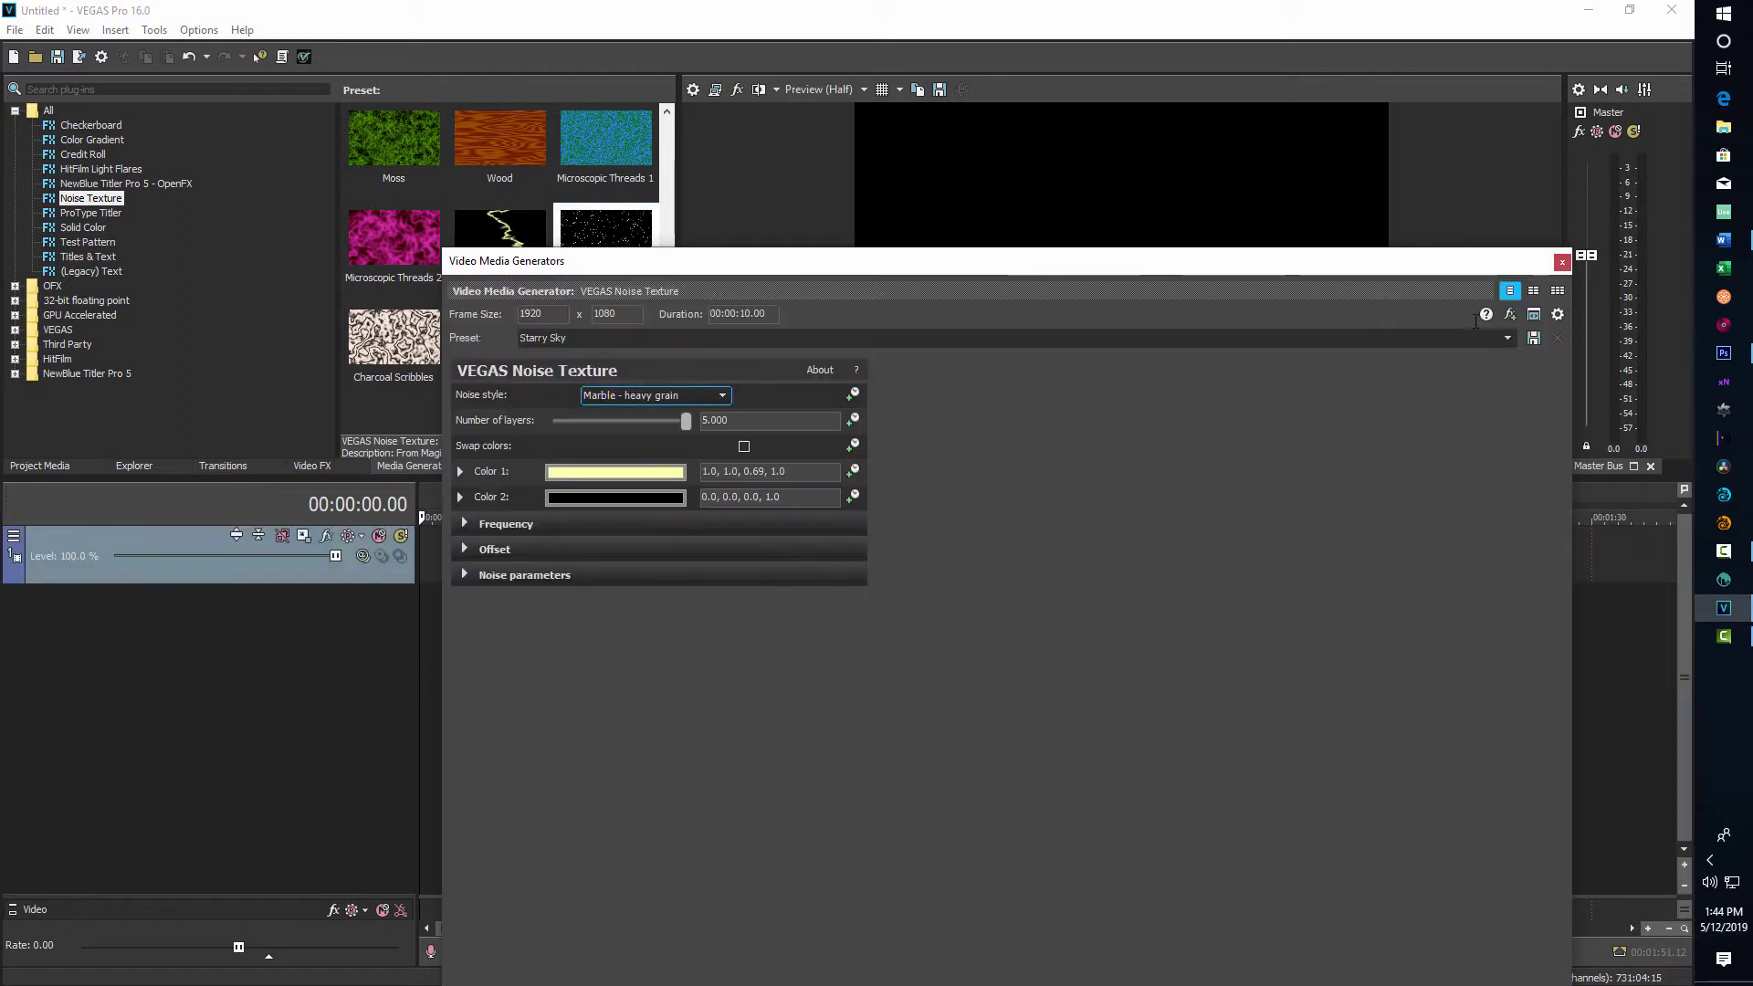
pyautogui.click(1562, 262)
pyautogui.click(686, 628)
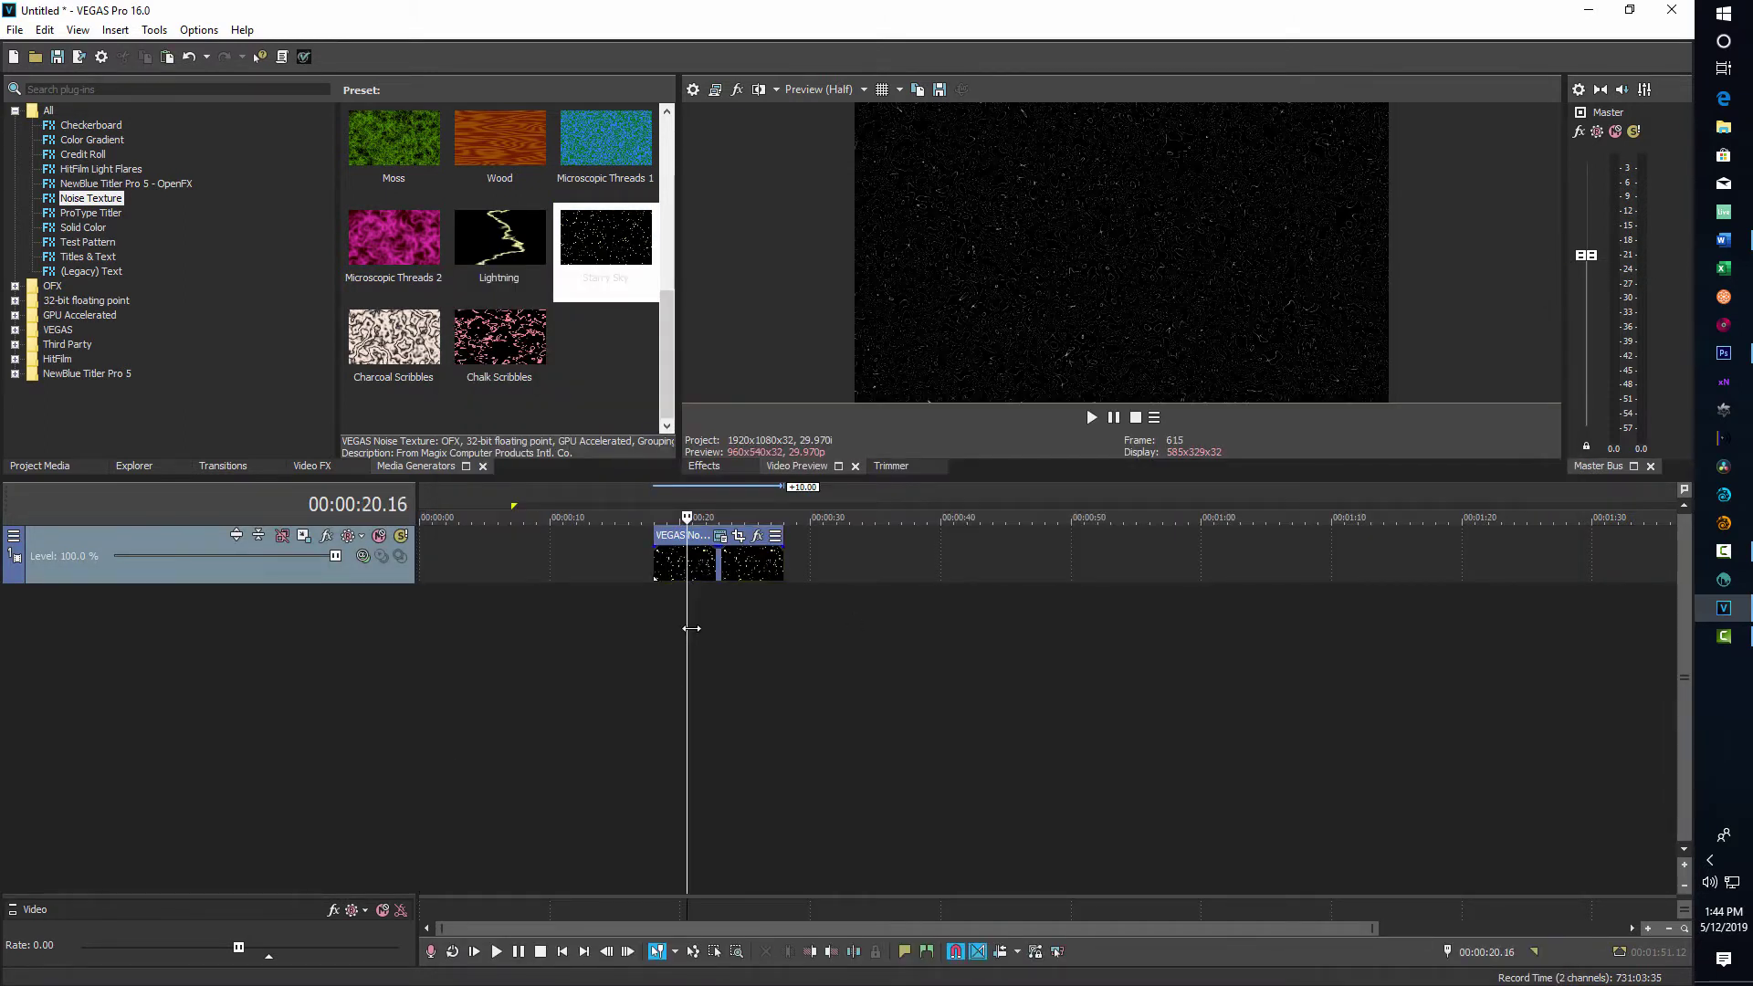
# Save the current starfield frame as the snapshot Image18.png
pyautogui.click(941, 88)
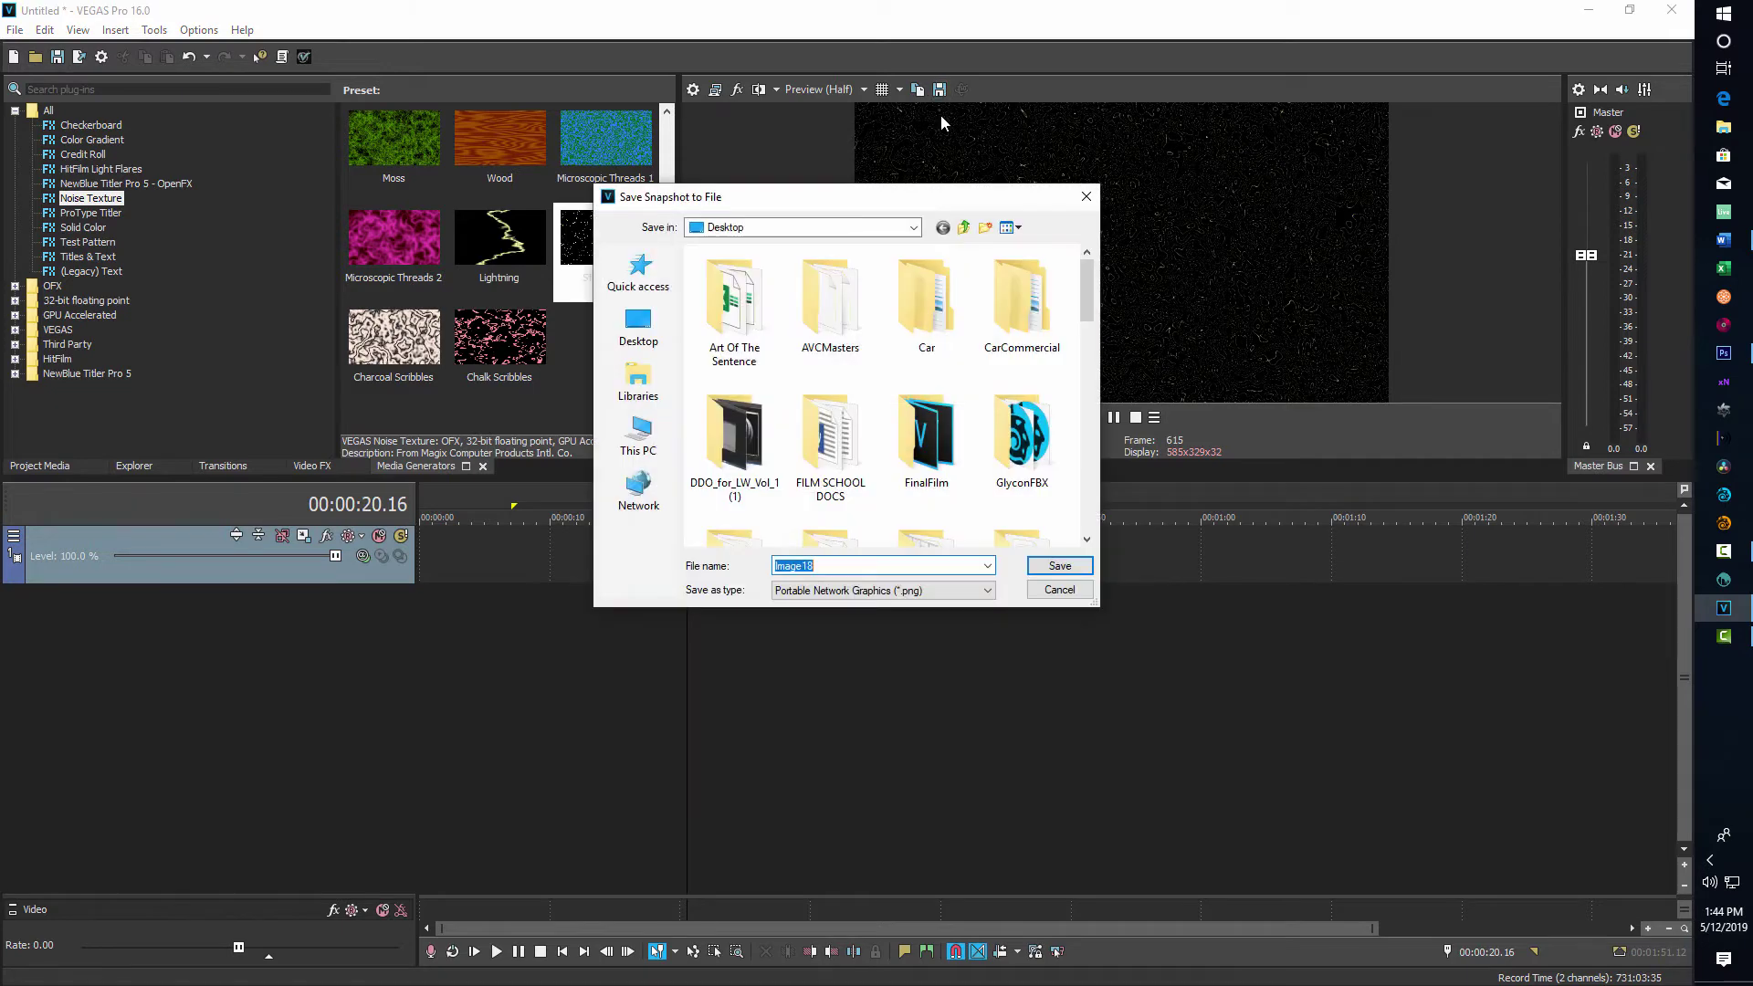
pyautogui.click(1044, 566)
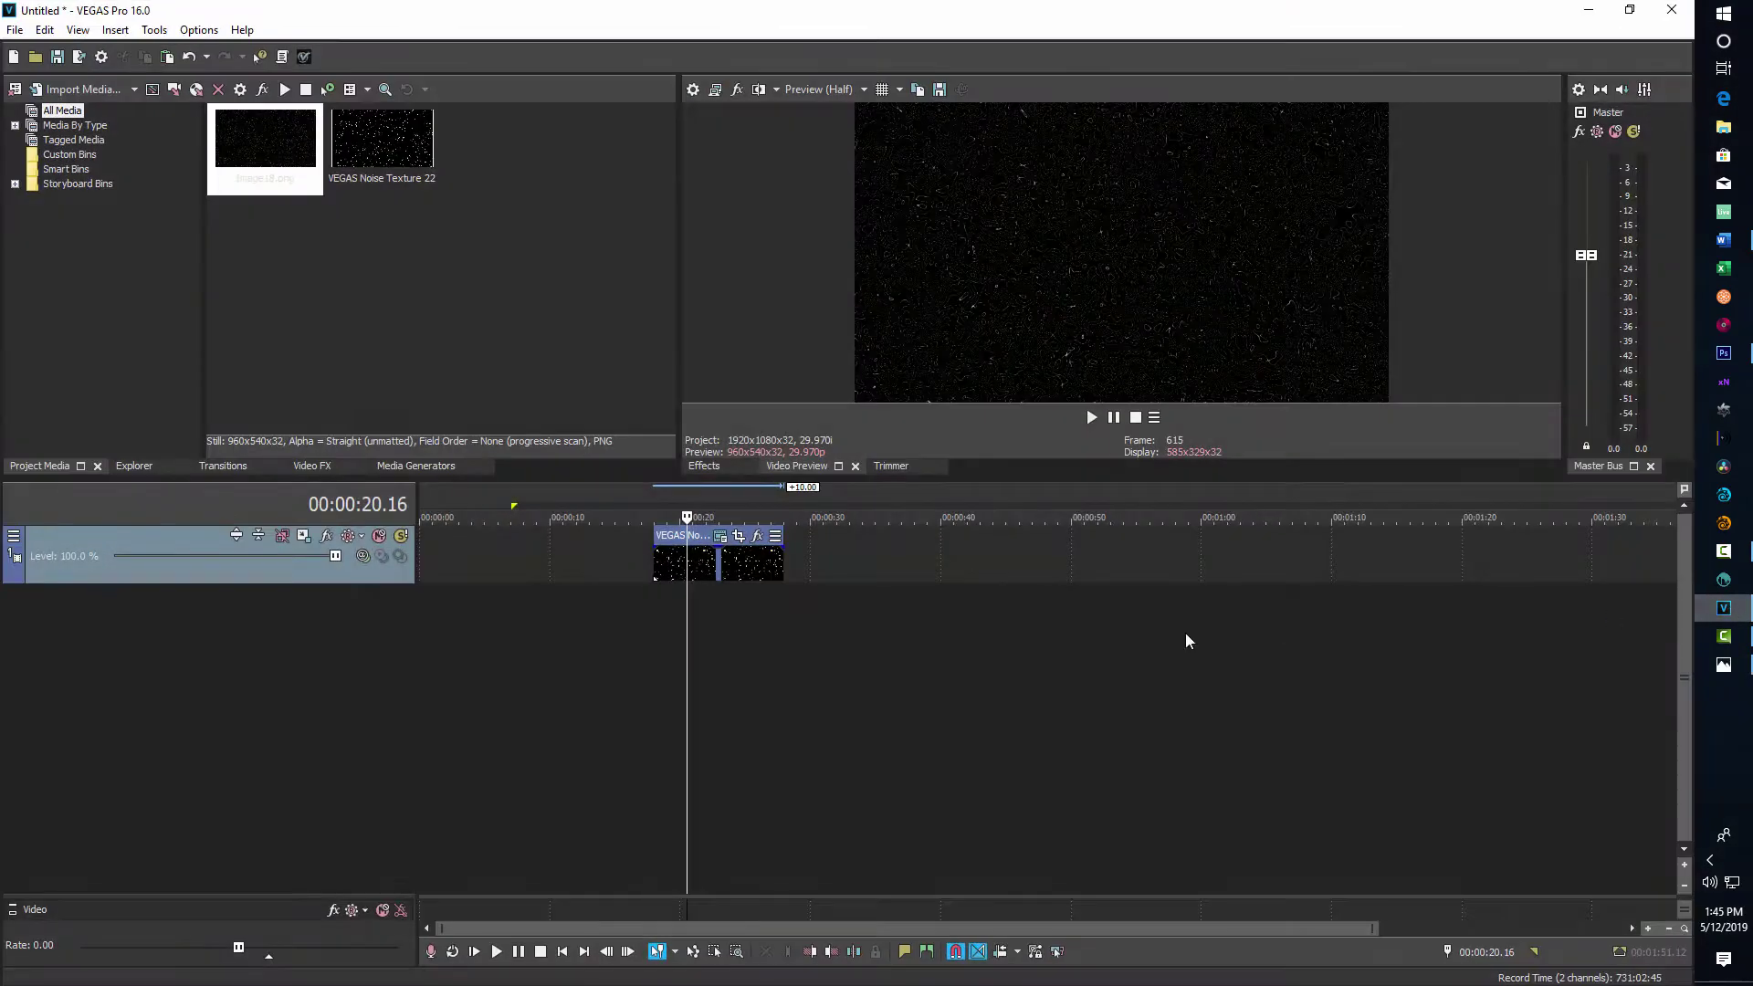
# Set the Starry Sky texture's Color 1 to pure white (1.0, 1.0, 1.0)
pyautogui.click(721, 544)
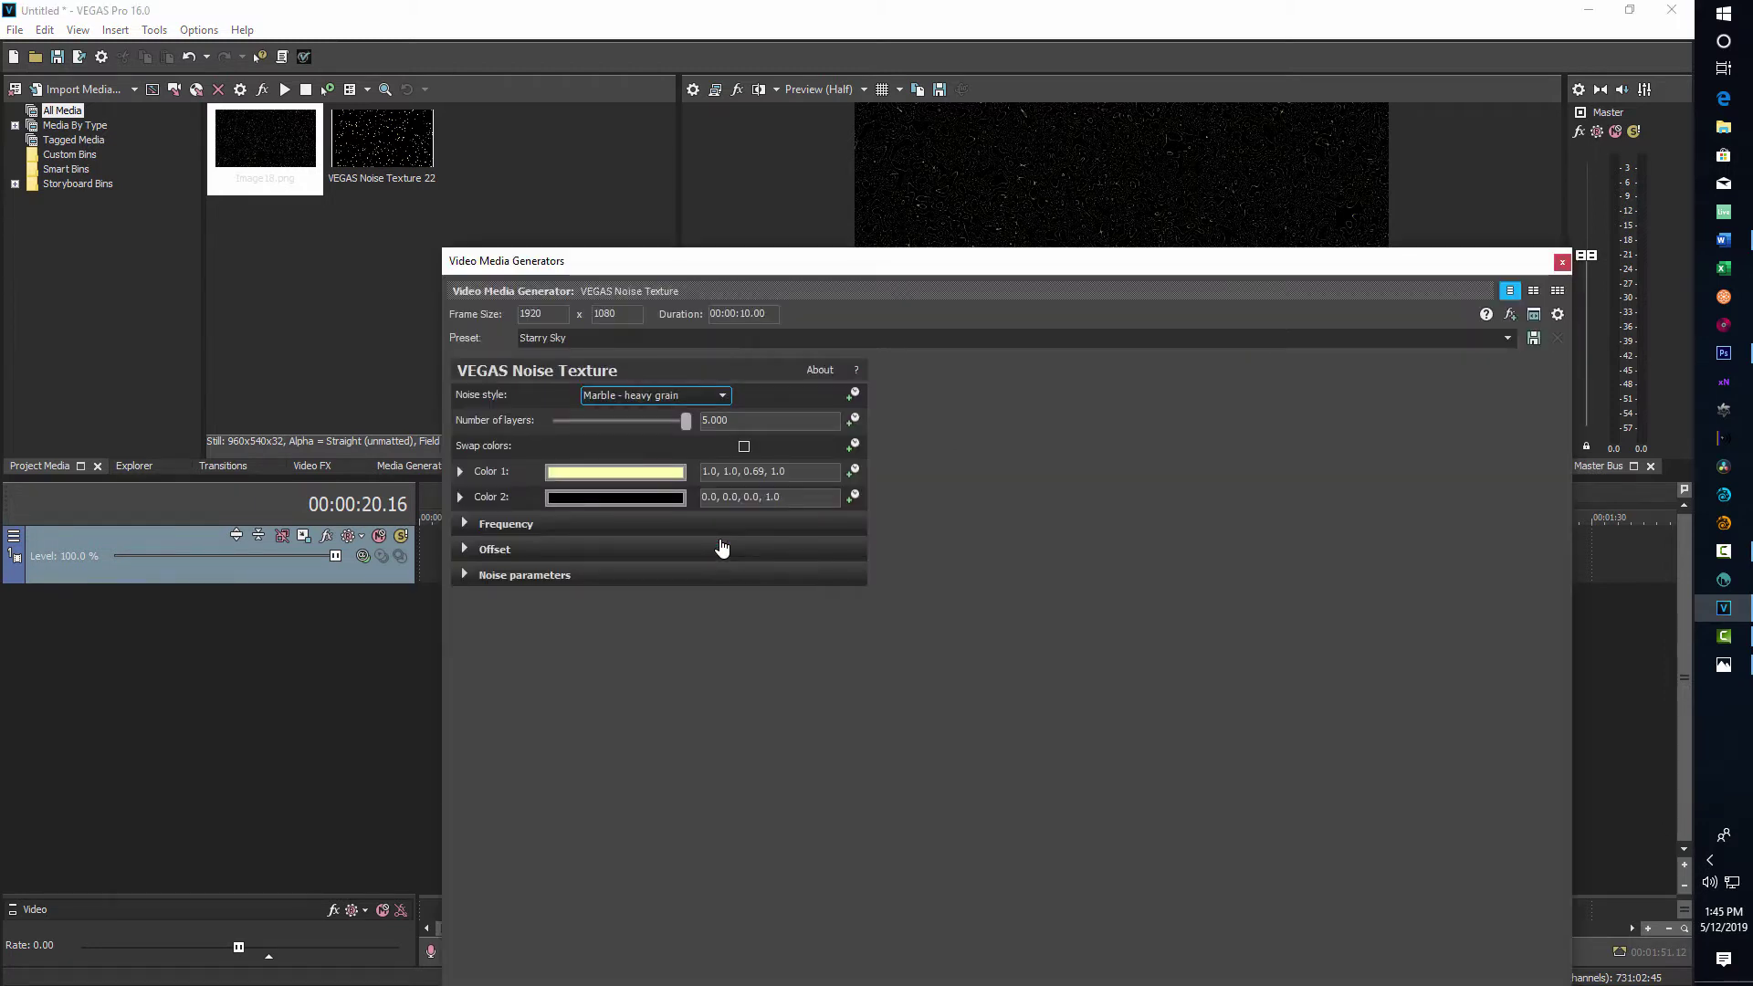
pyautogui.click(665, 473)
pyautogui.click(648, 557)
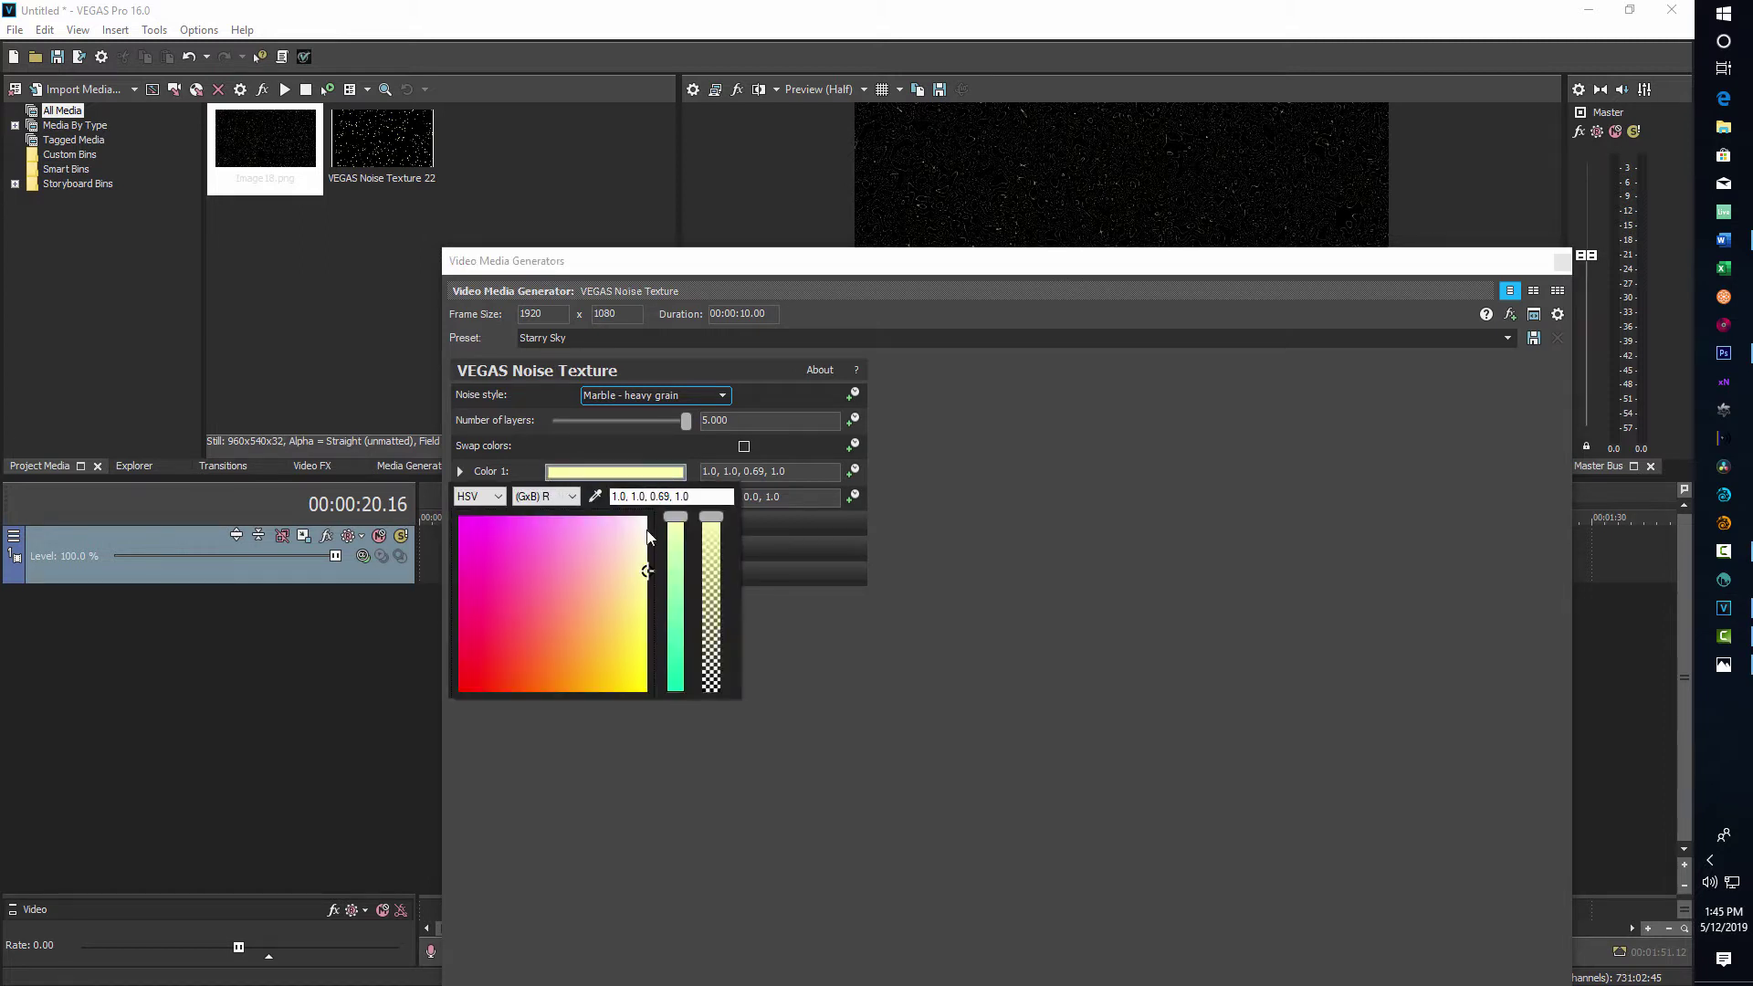
pyautogui.moveTo(648, 548); pyautogui.dragTo(649, 510)
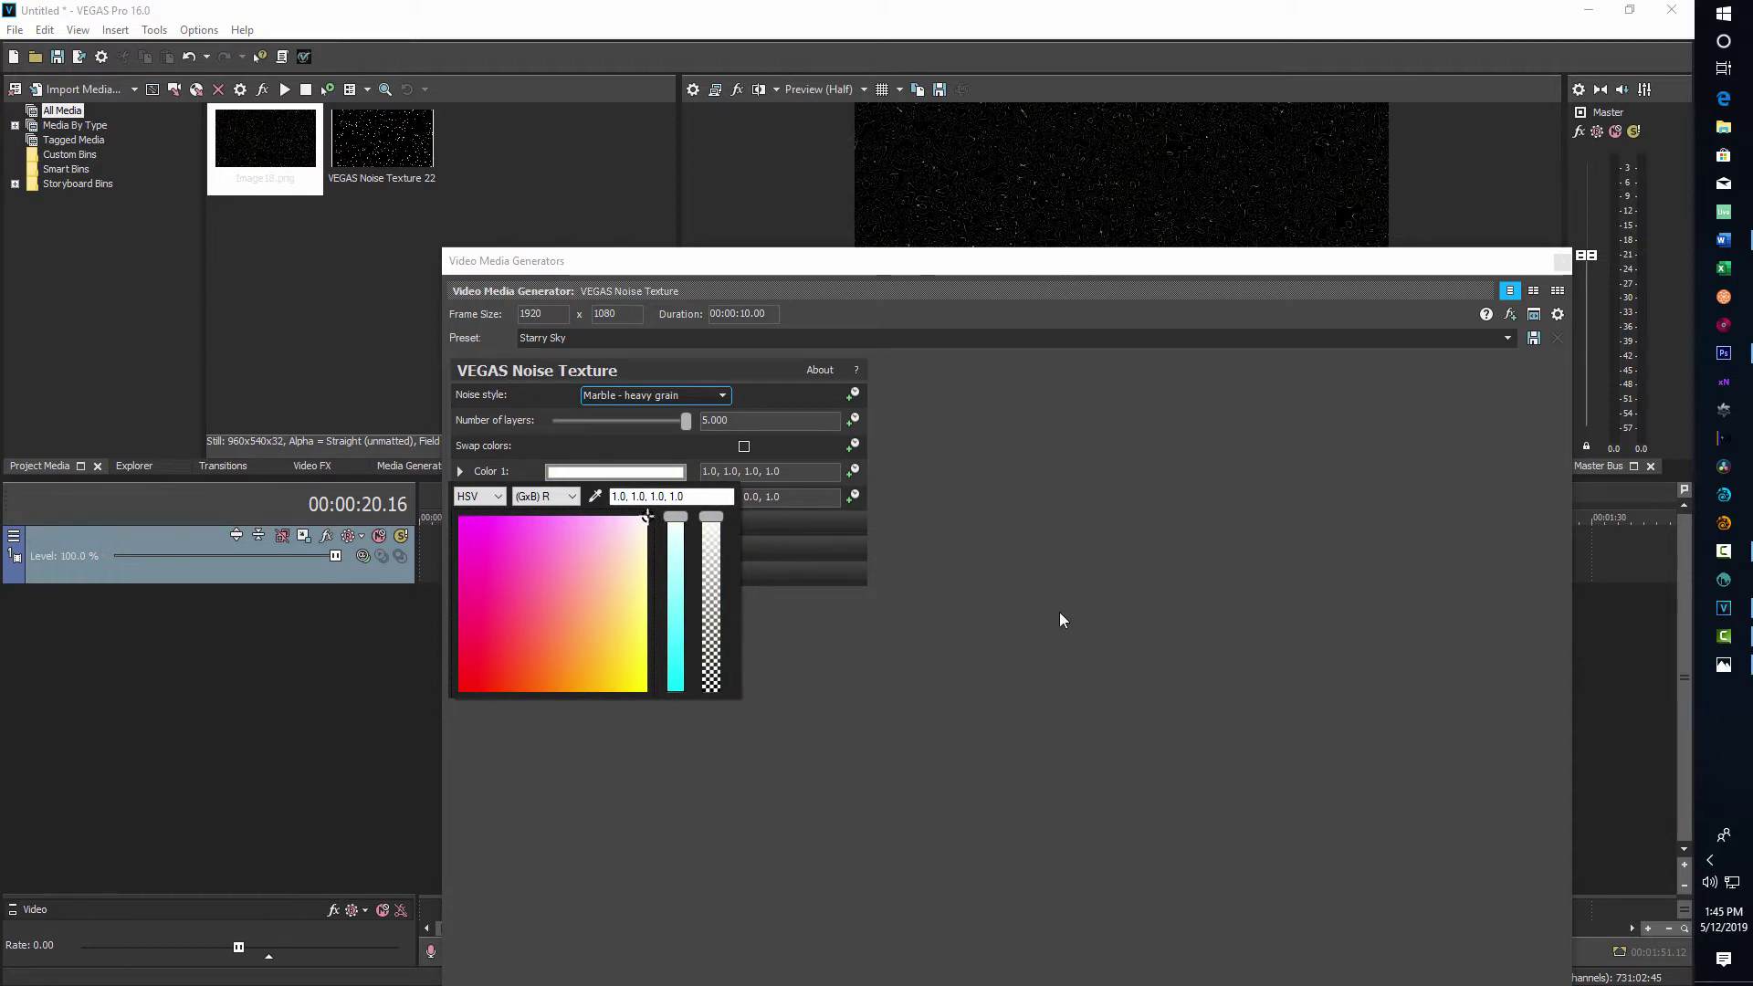
pyautogui.click(974, 619)
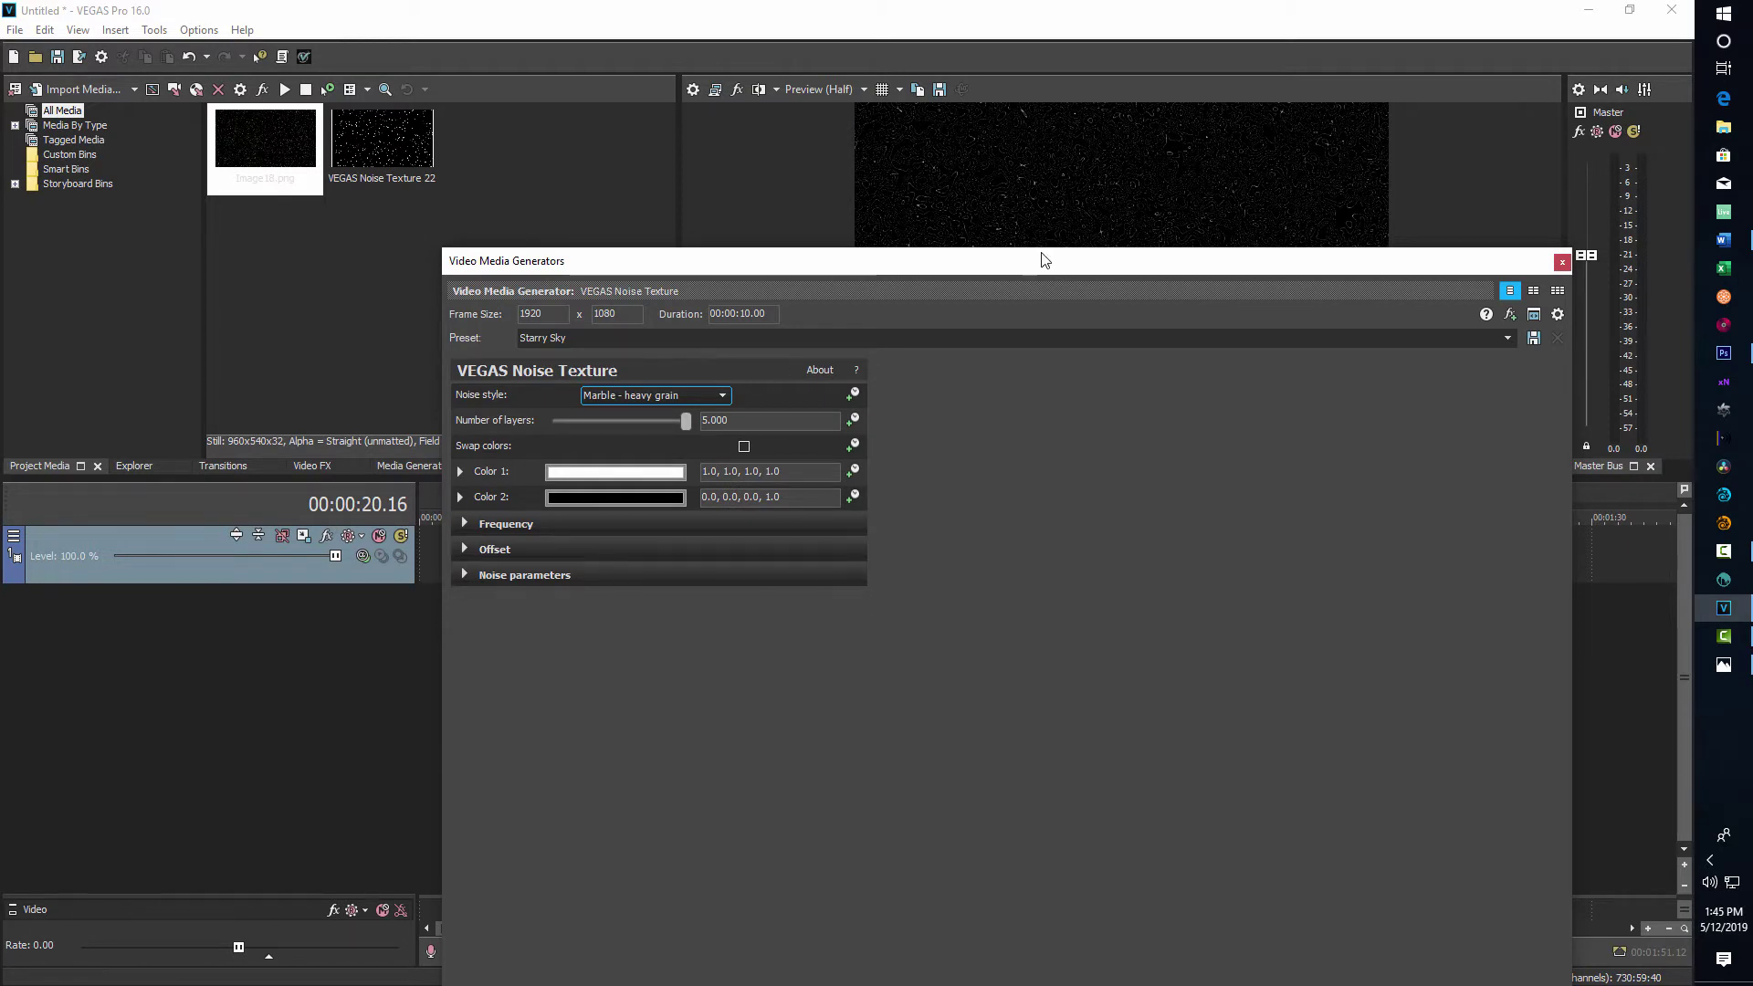
pyautogui.moveTo(1044, 262); pyautogui.dragTo(1049, 309)
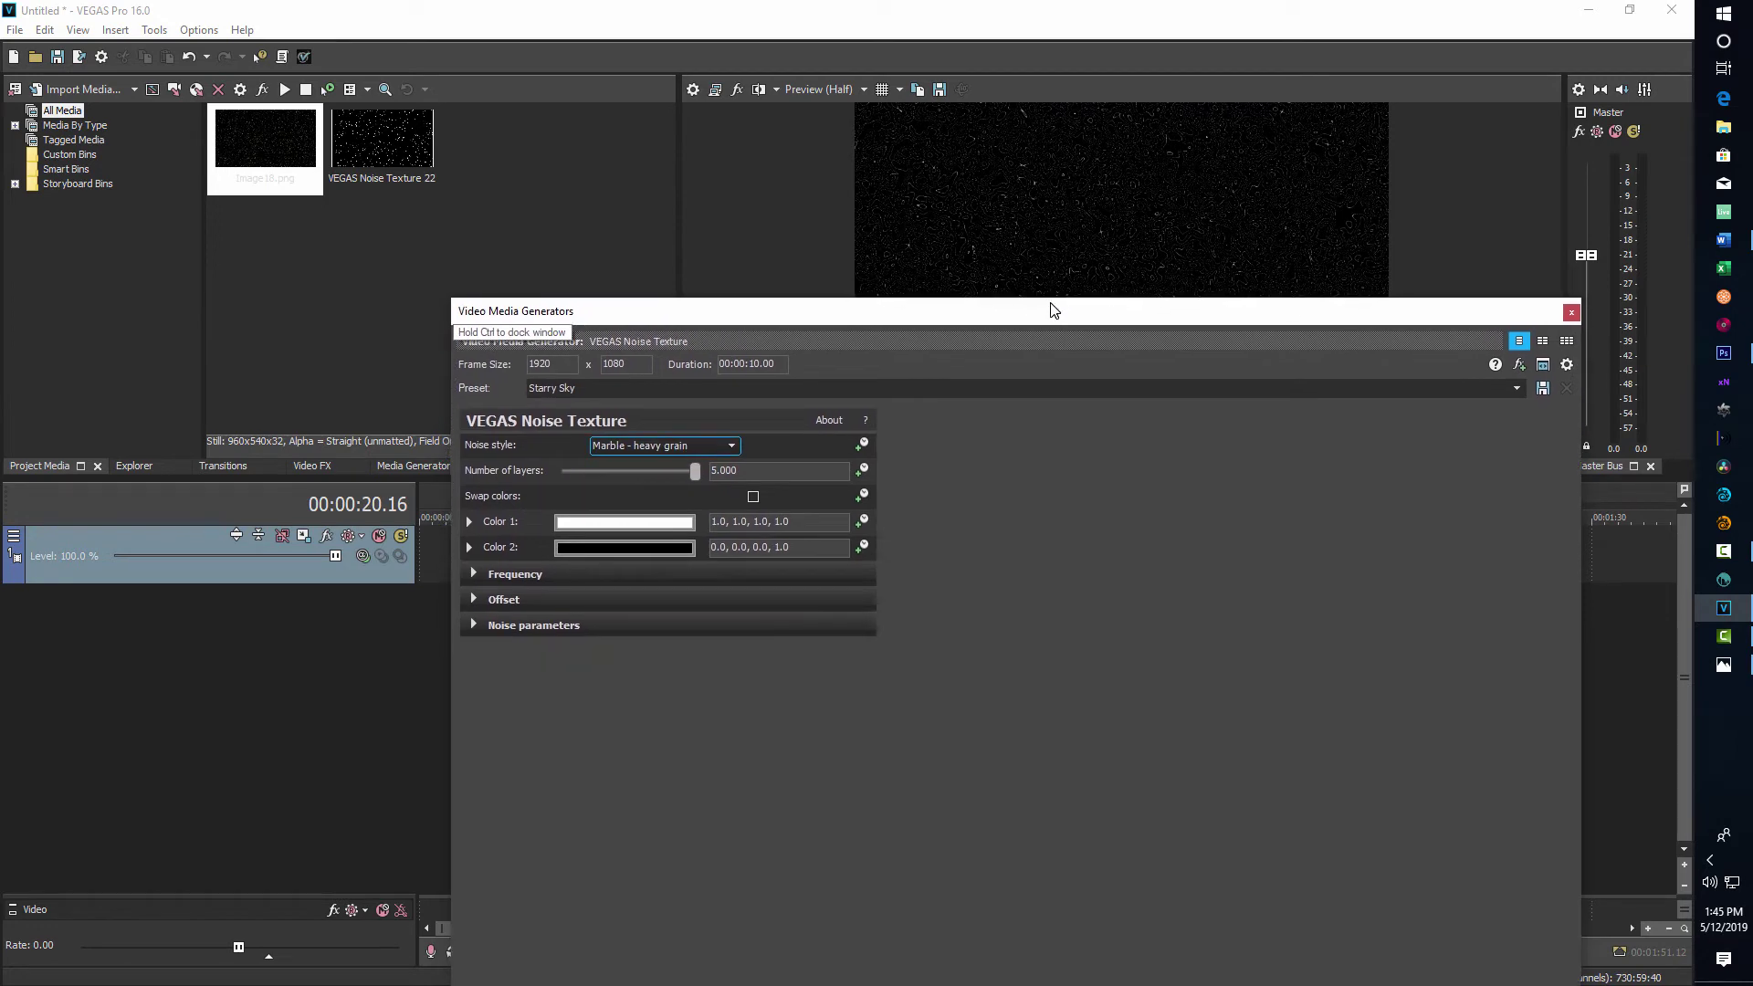
# Expand the texture's parameter groups and set Frequency X to 5.1 and Y to 5.9
pyautogui.click(472, 573)
pyautogui.click(475, 651)
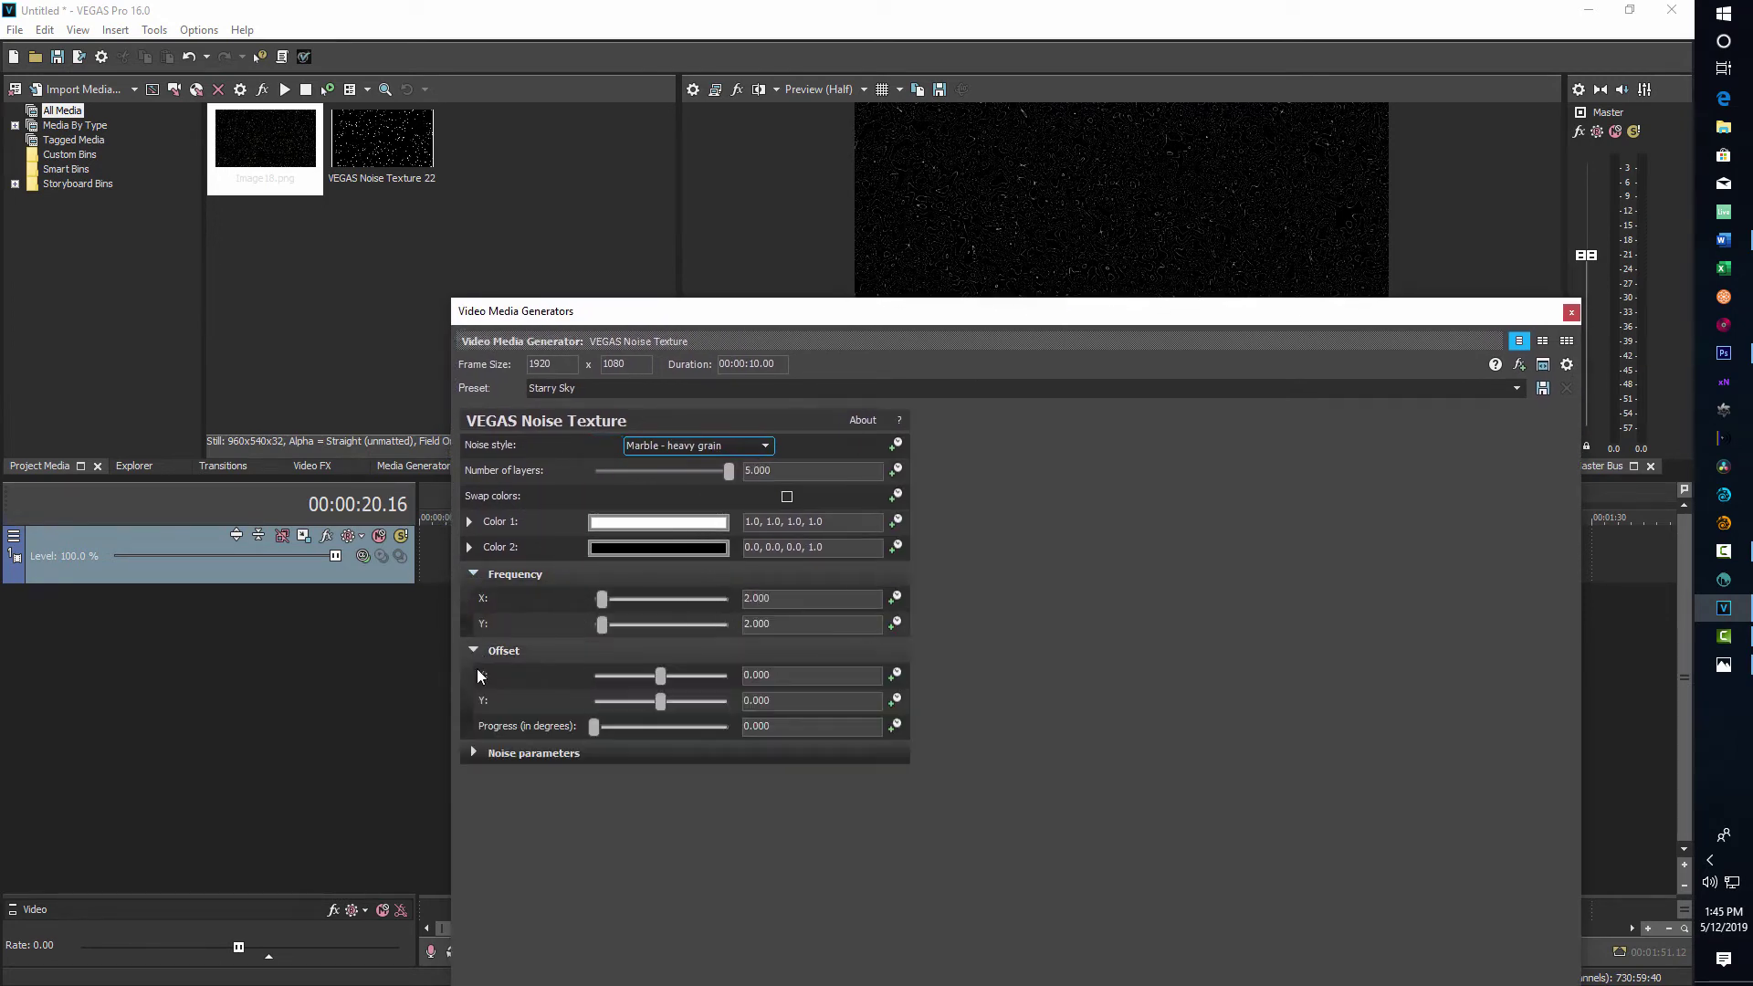
pyautogui.click(478, 752)
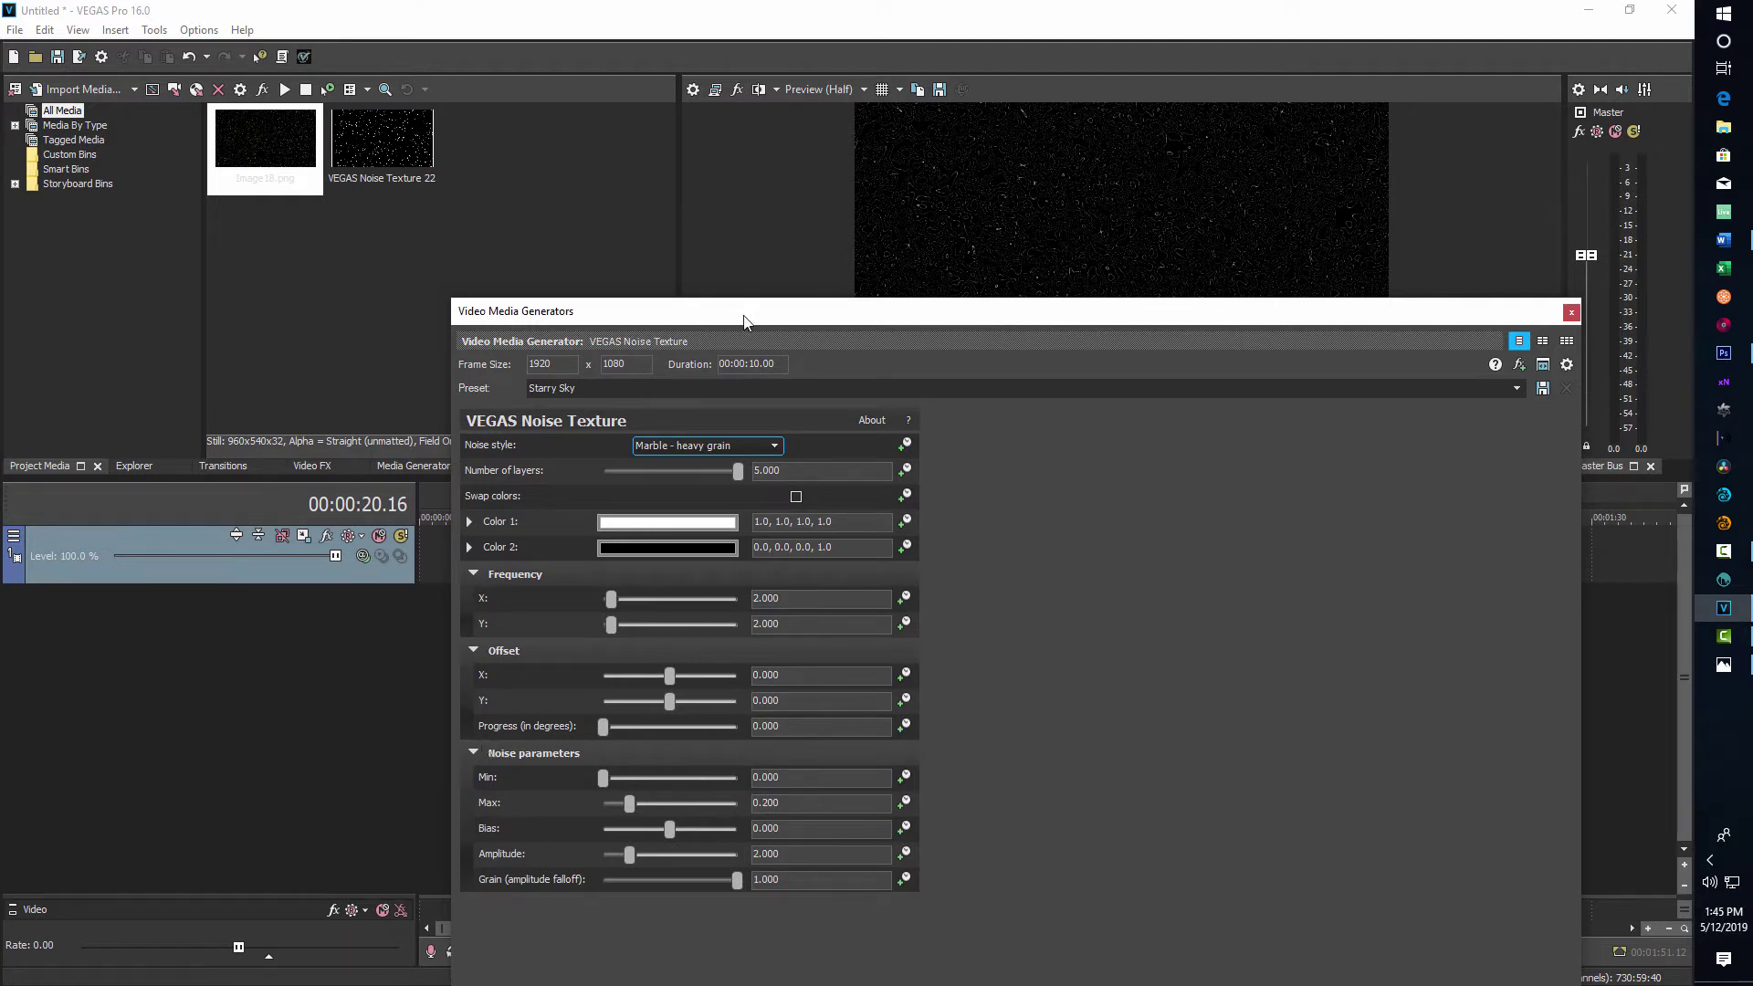
pyautogui.moveTo(743, 315); pyautogui.dragTo(698, 270)
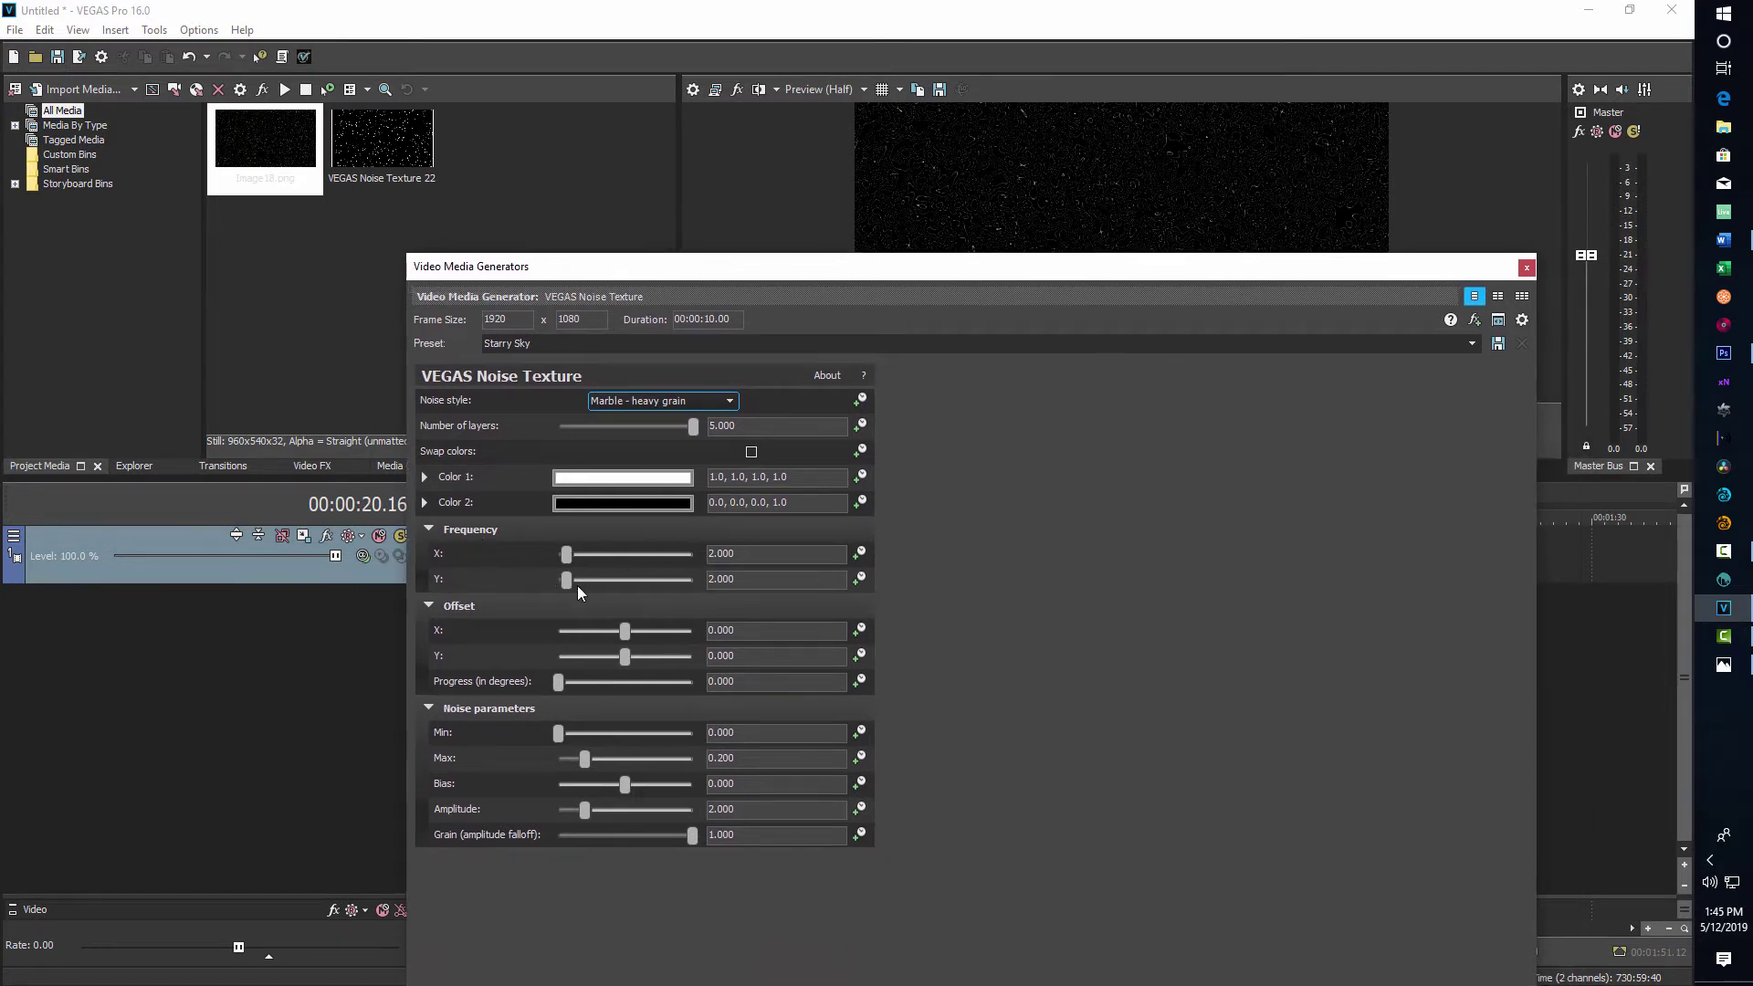
pyautogui.click(769, 557)
pyautogui.write('5.1')
pyautogui.press('Return')
pyautogui.click(783, 584)
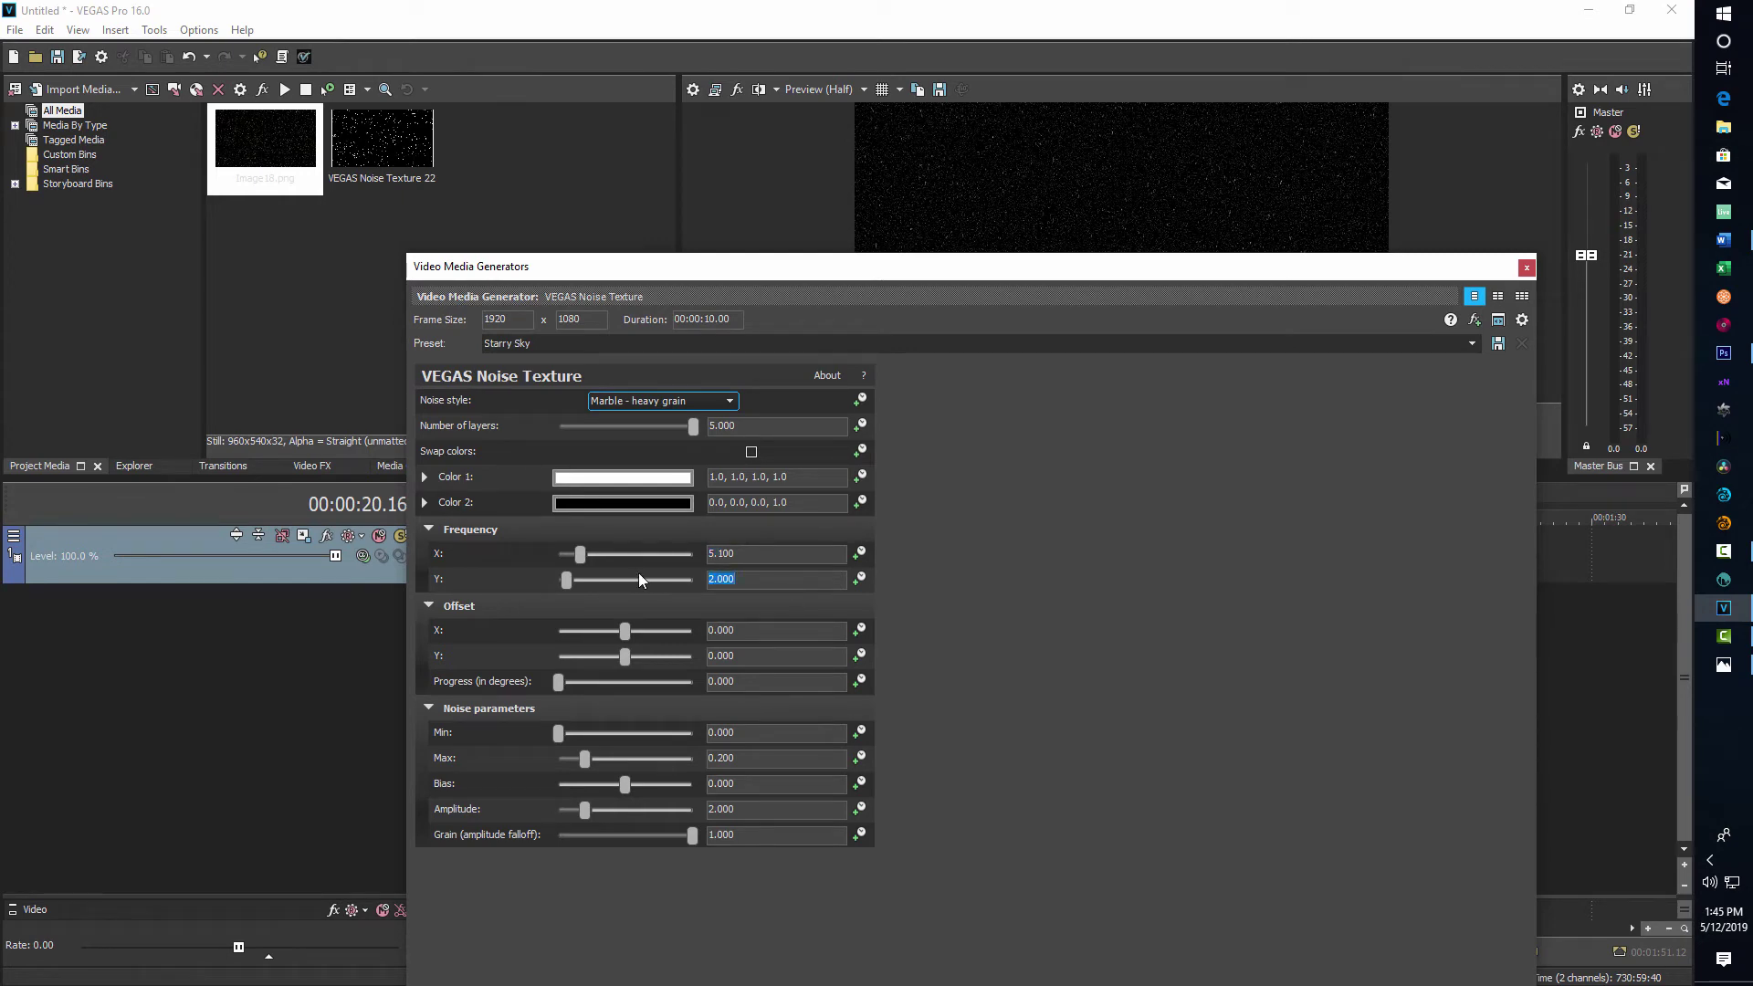
pyautogui.write('5.9')
pyautogui.press('Return')
# Set both Offset X and Offset Y to 5
pyautogui.click(759, 630)
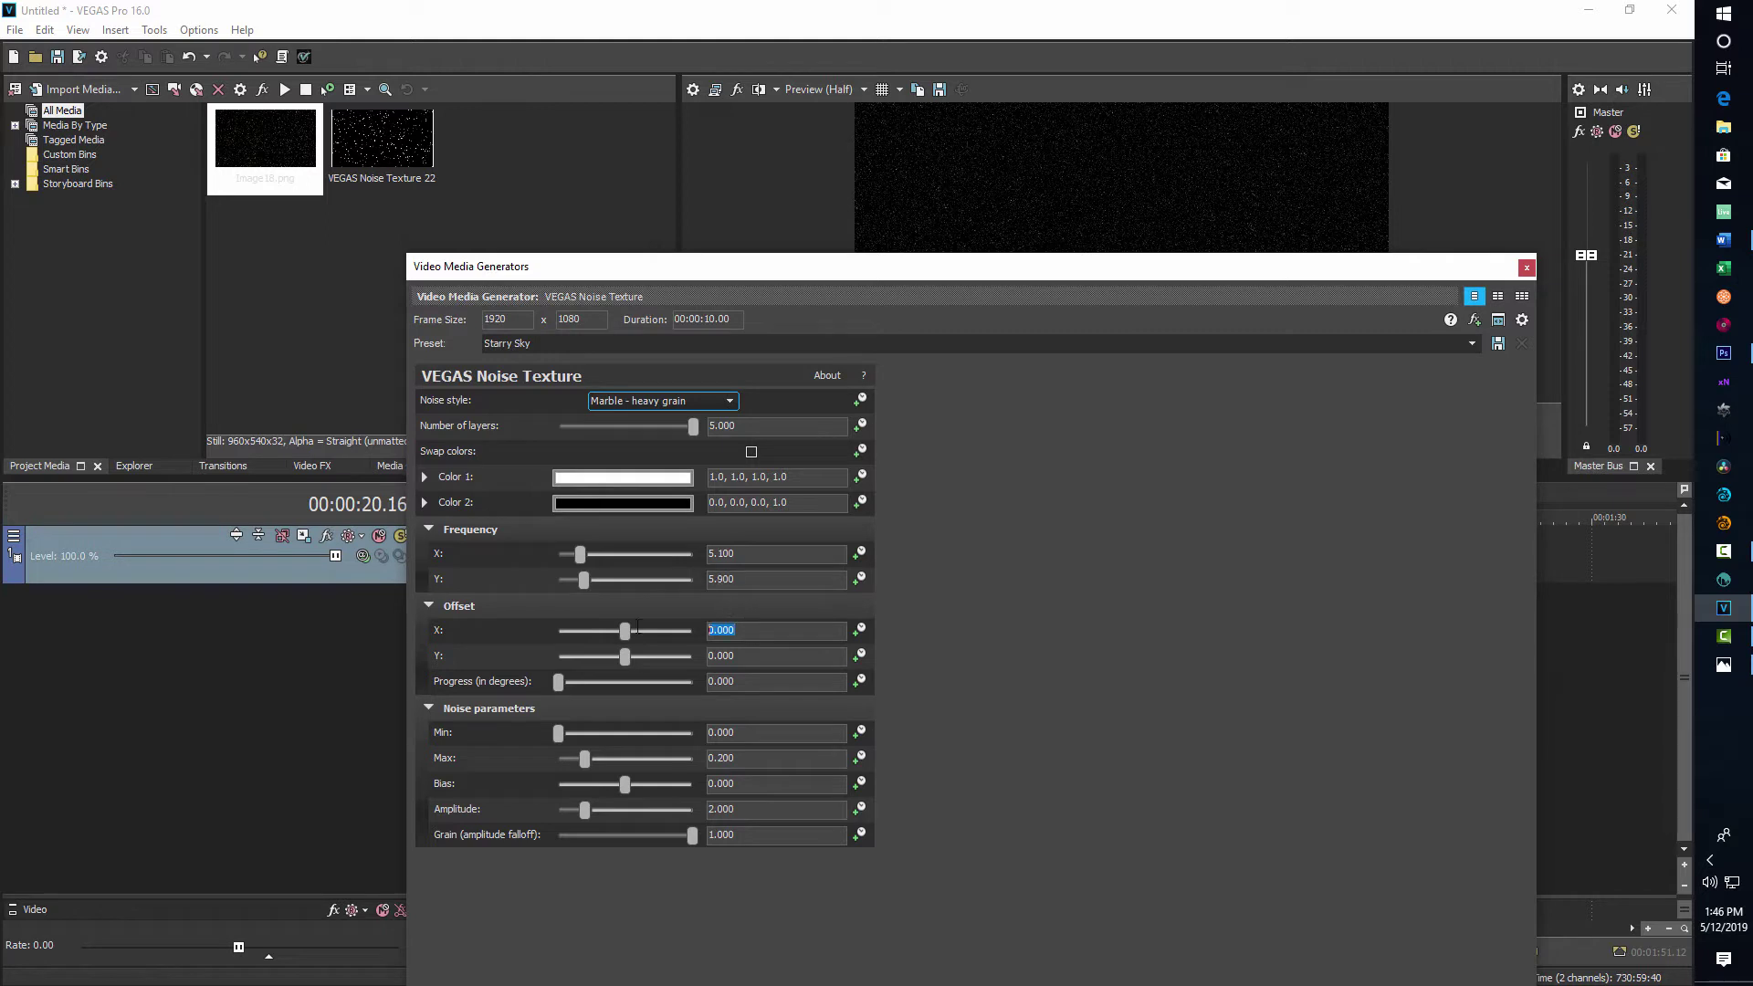
pyautogui.write('5')
pyautogui.click(756, 658)
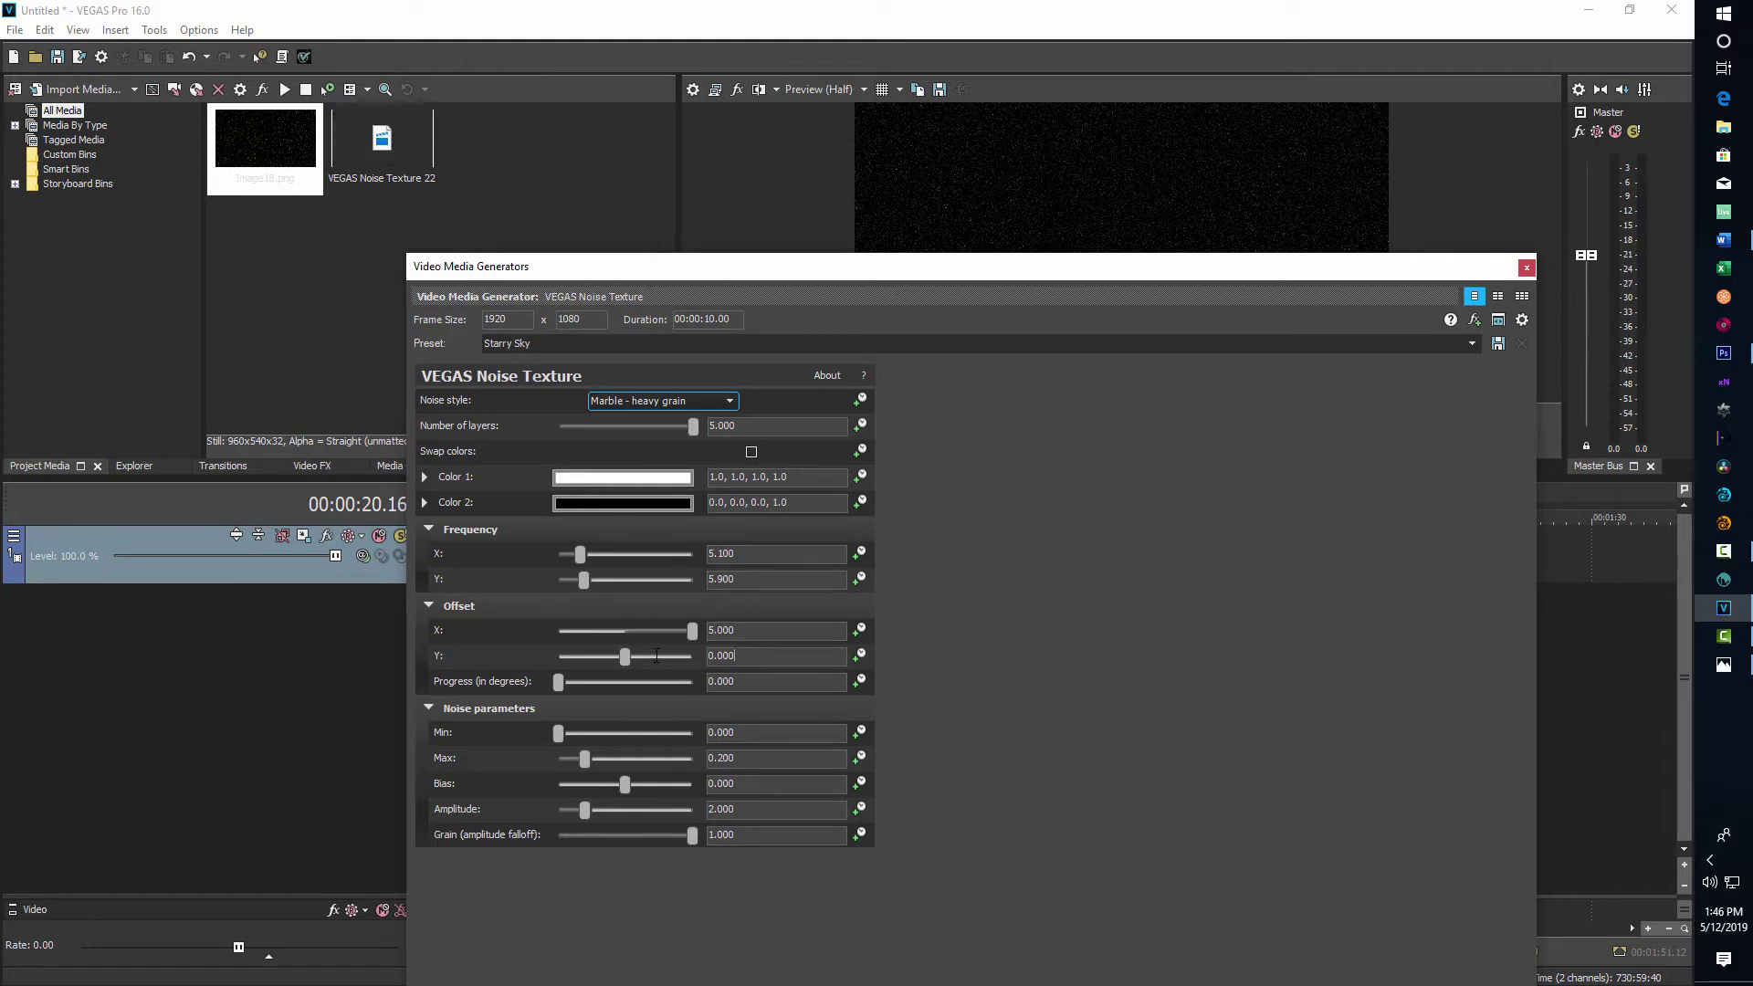
pyautogui.write('5')
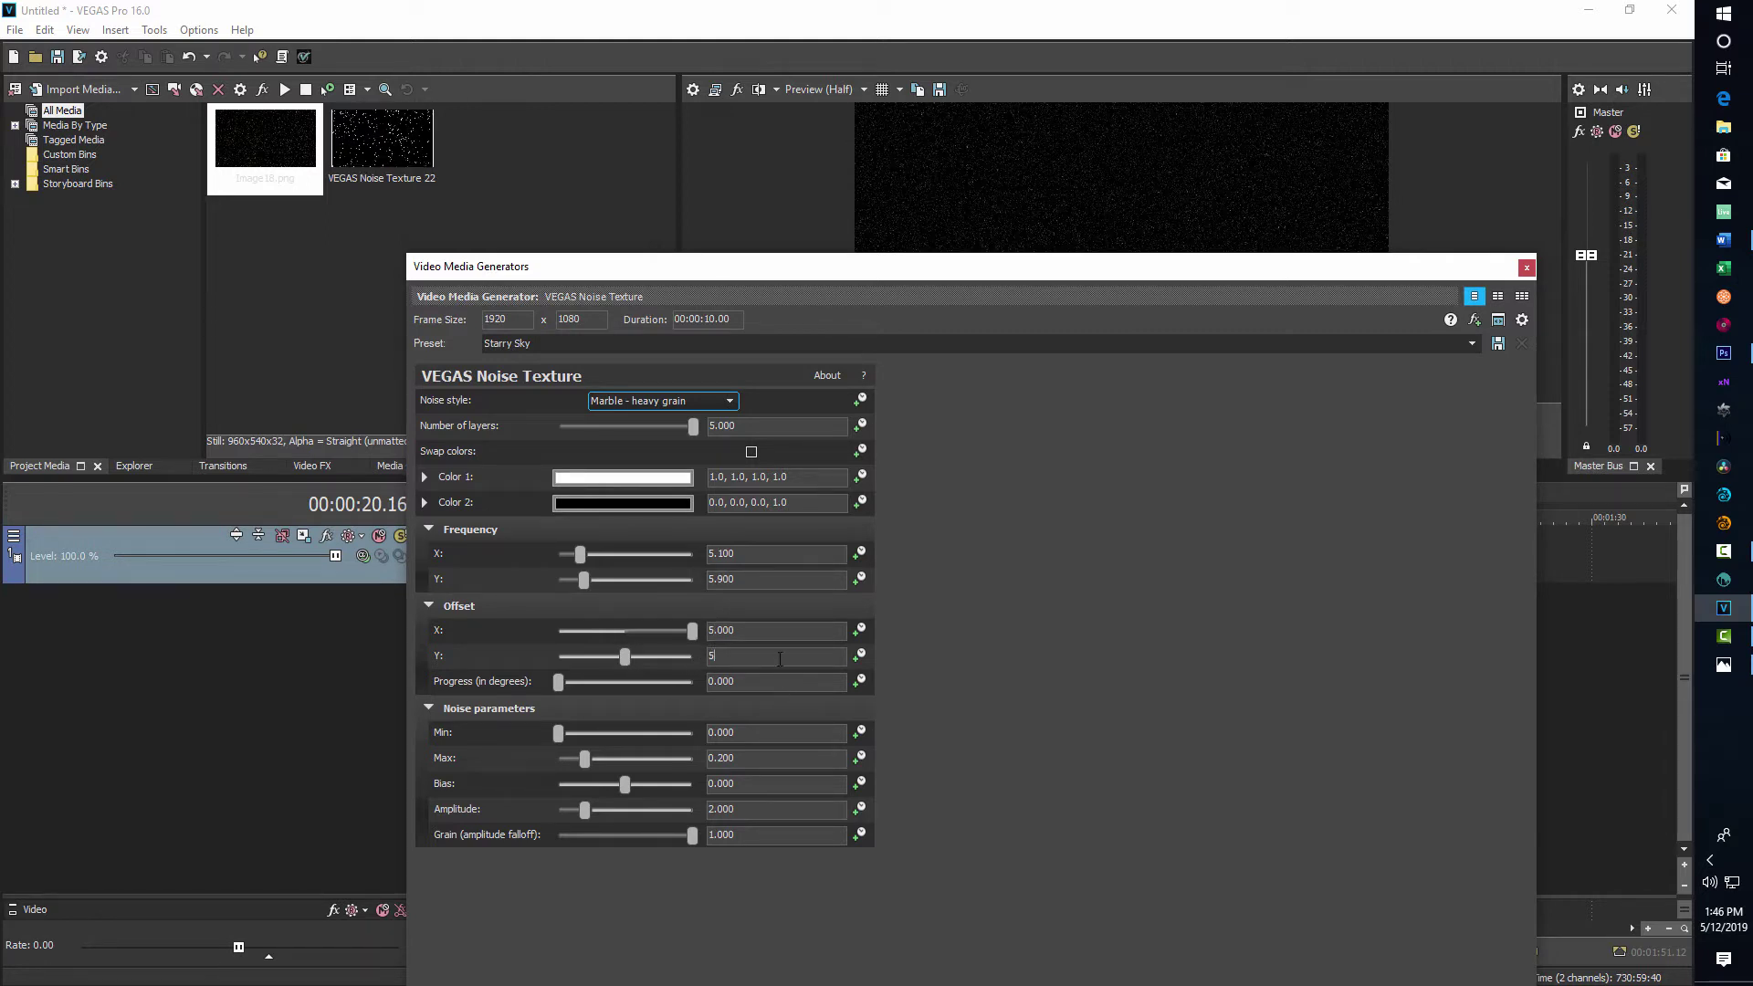
pyautogui.click(762, 683)
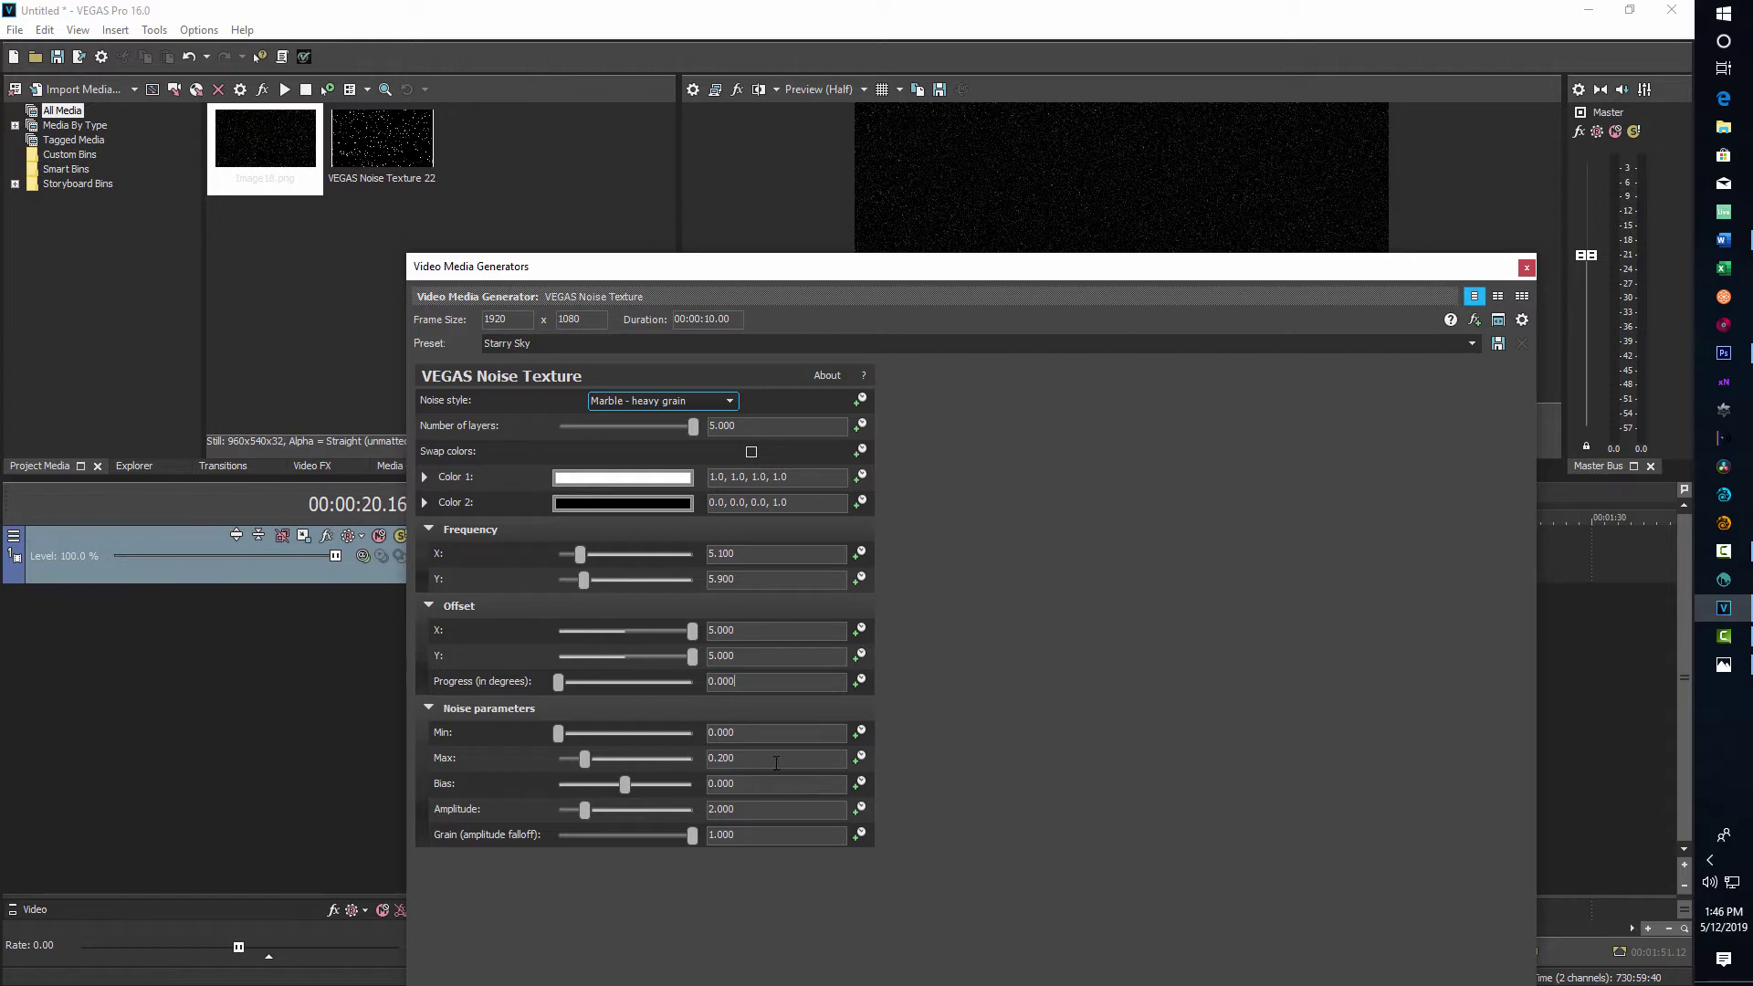
# Set the noise parameter Max to 0.05
pyautogui.moveTo(735, 758); pyautogui.dragTo(574, 751)
pyautogui.write('0.05')
pyautogui.press('Return')
pyautogui.moveTo(1081, 271)
pyautogui.mouseDown()
pyautogui.moveTo(1102, 461)
pyautogui.moveTo(1111, 266)
pyautogui.mouseUp()
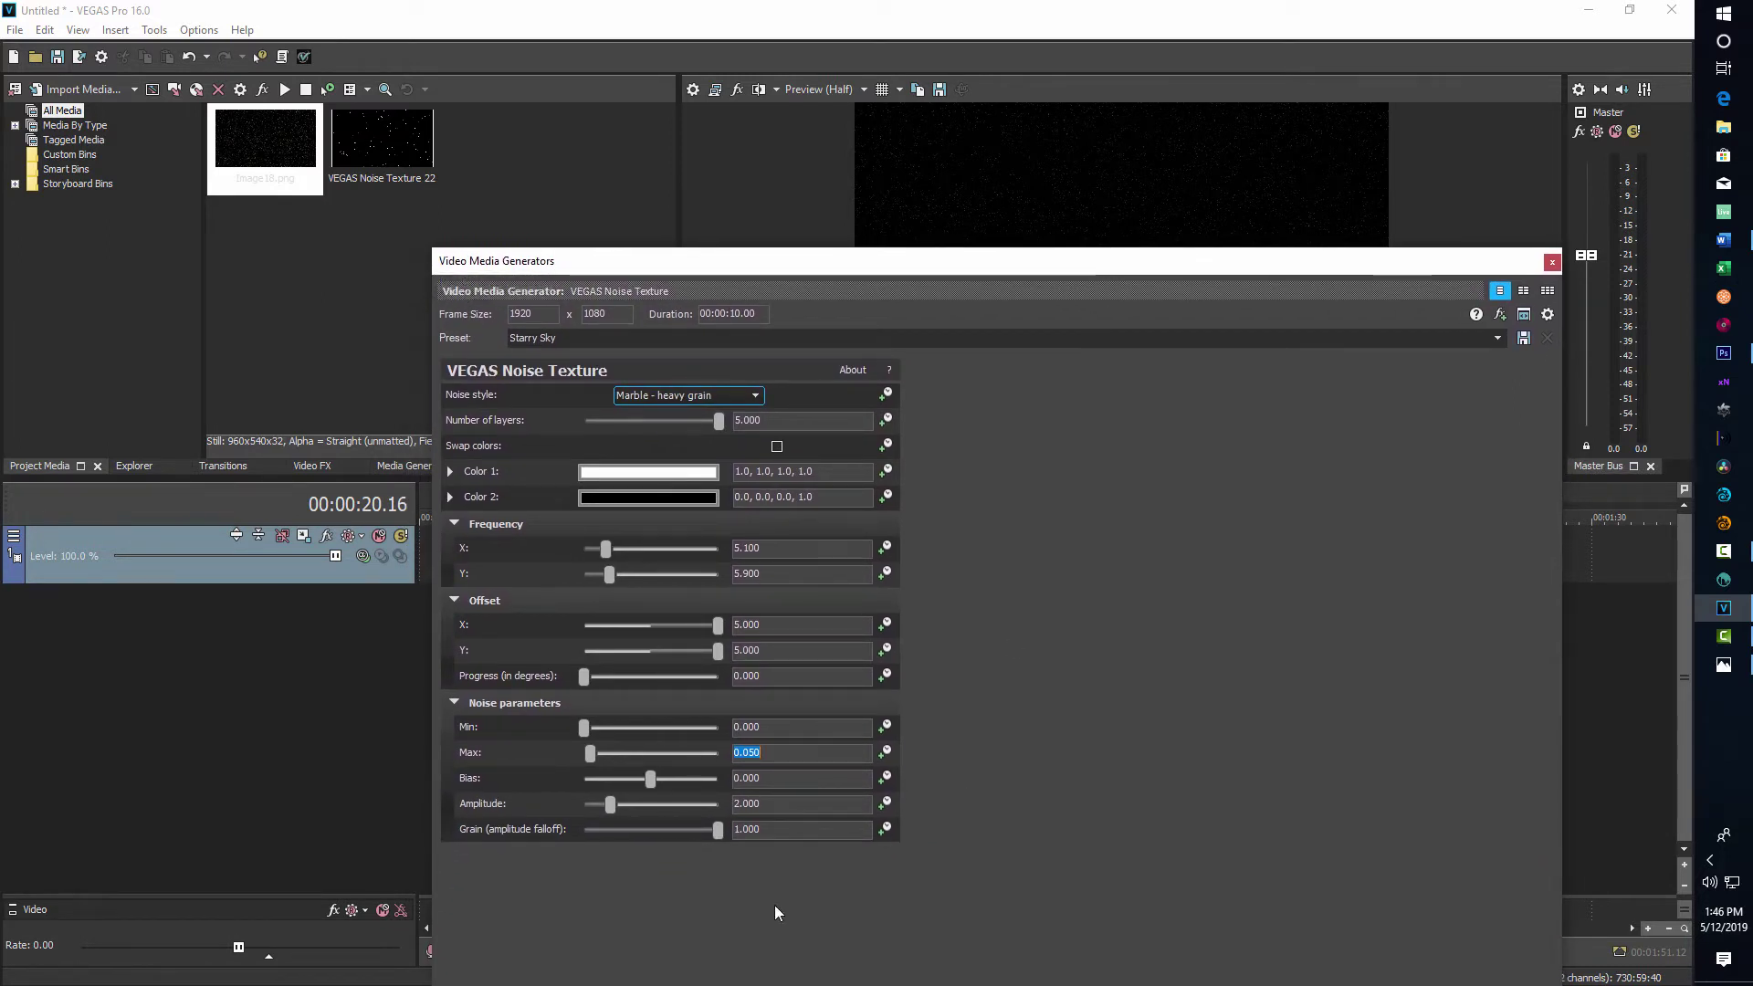
# Set the noise Amplitude to 1.4 and Grain (amplitude falloff) to 0.925
pyautogui.click(771, 808)
pyautogui.write('1.0')
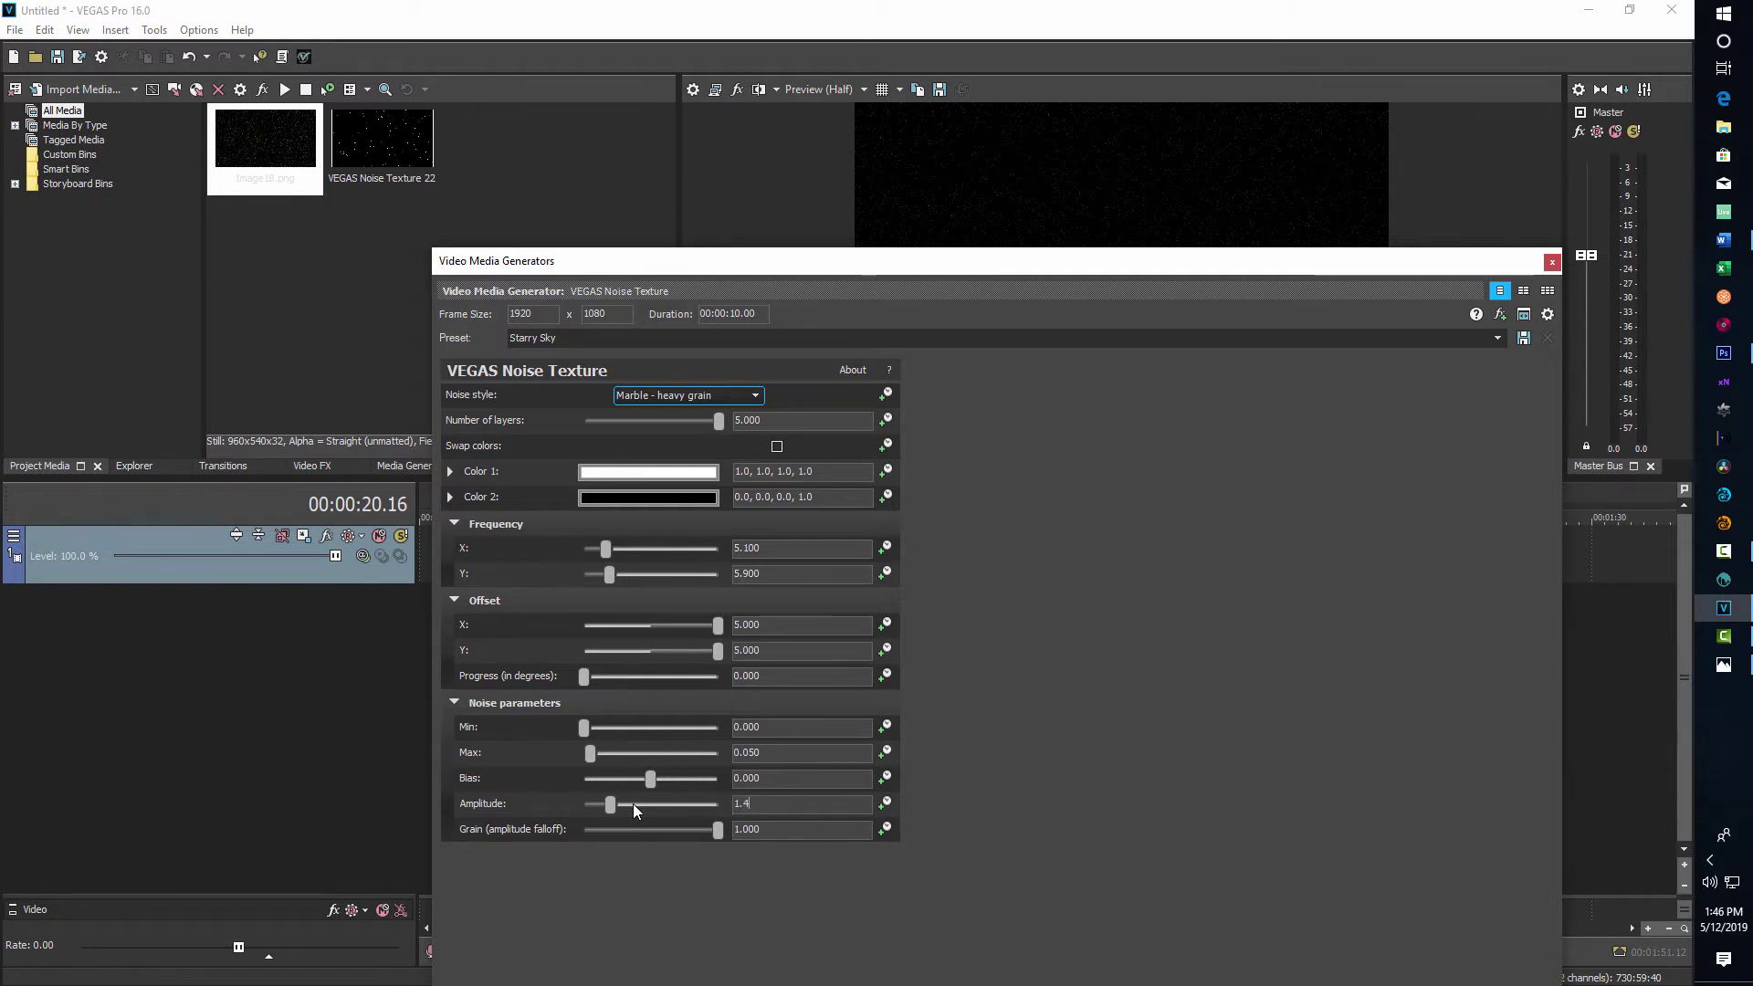
pyautogui.press('Return')
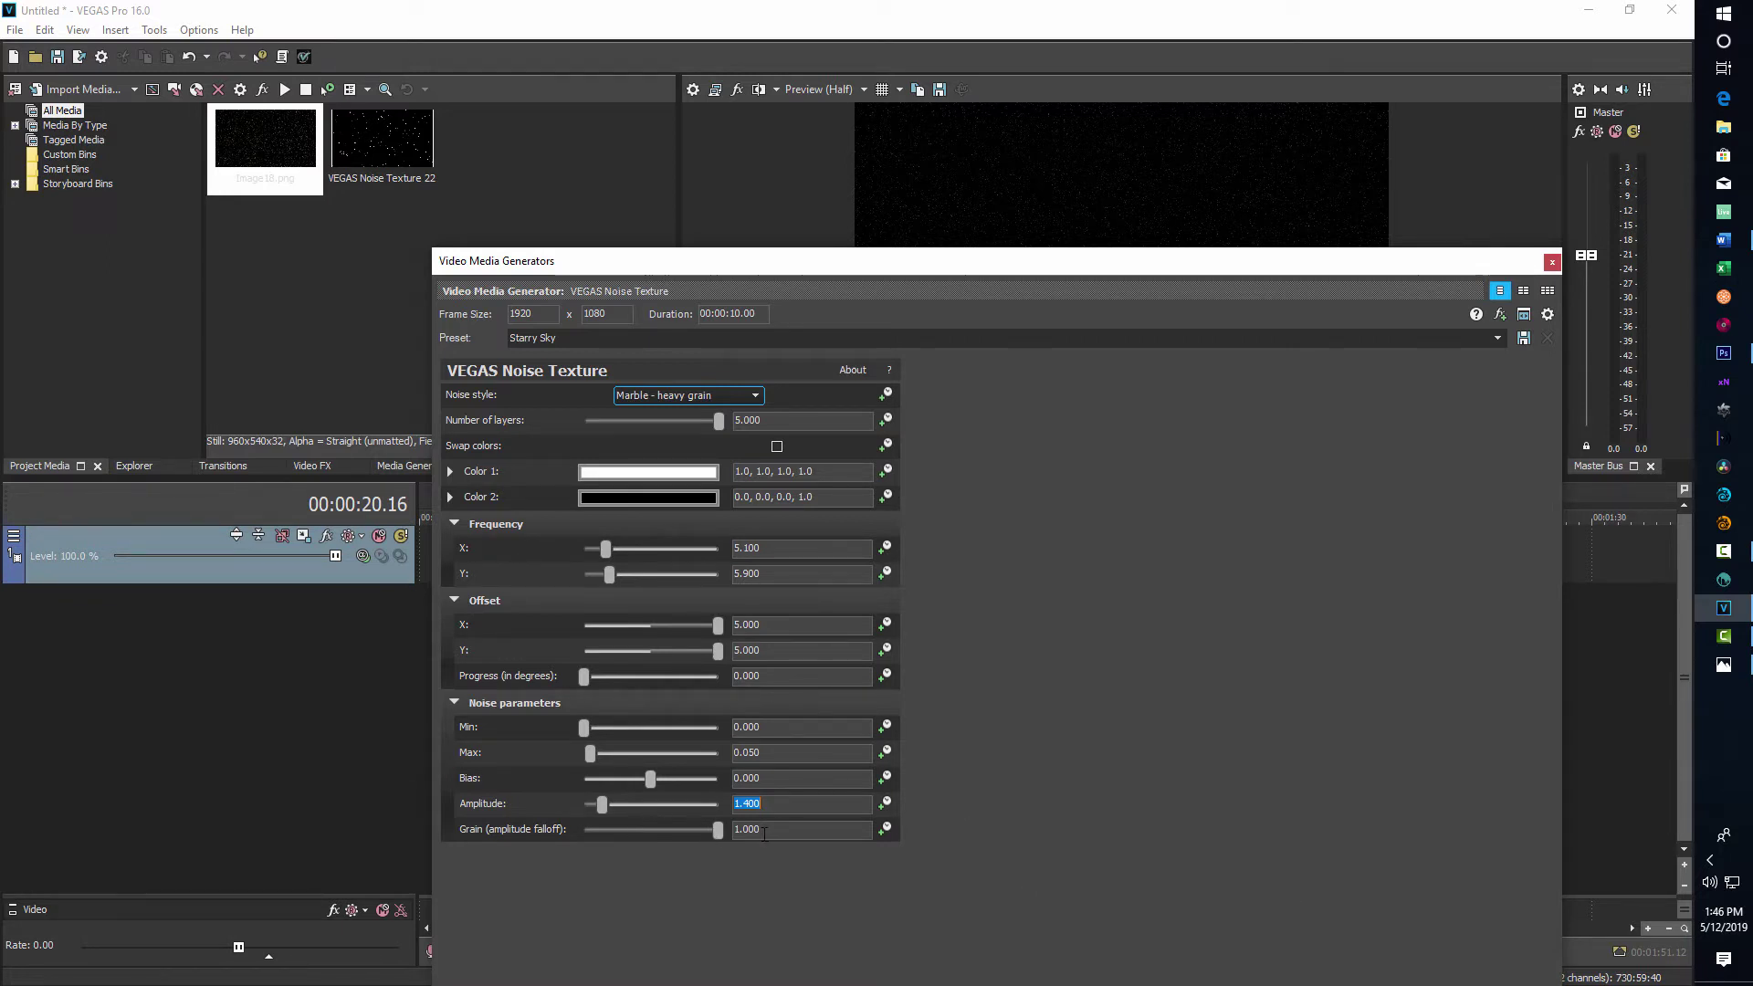
pyautogui.press('Tab')
pyautogui.write('.92')
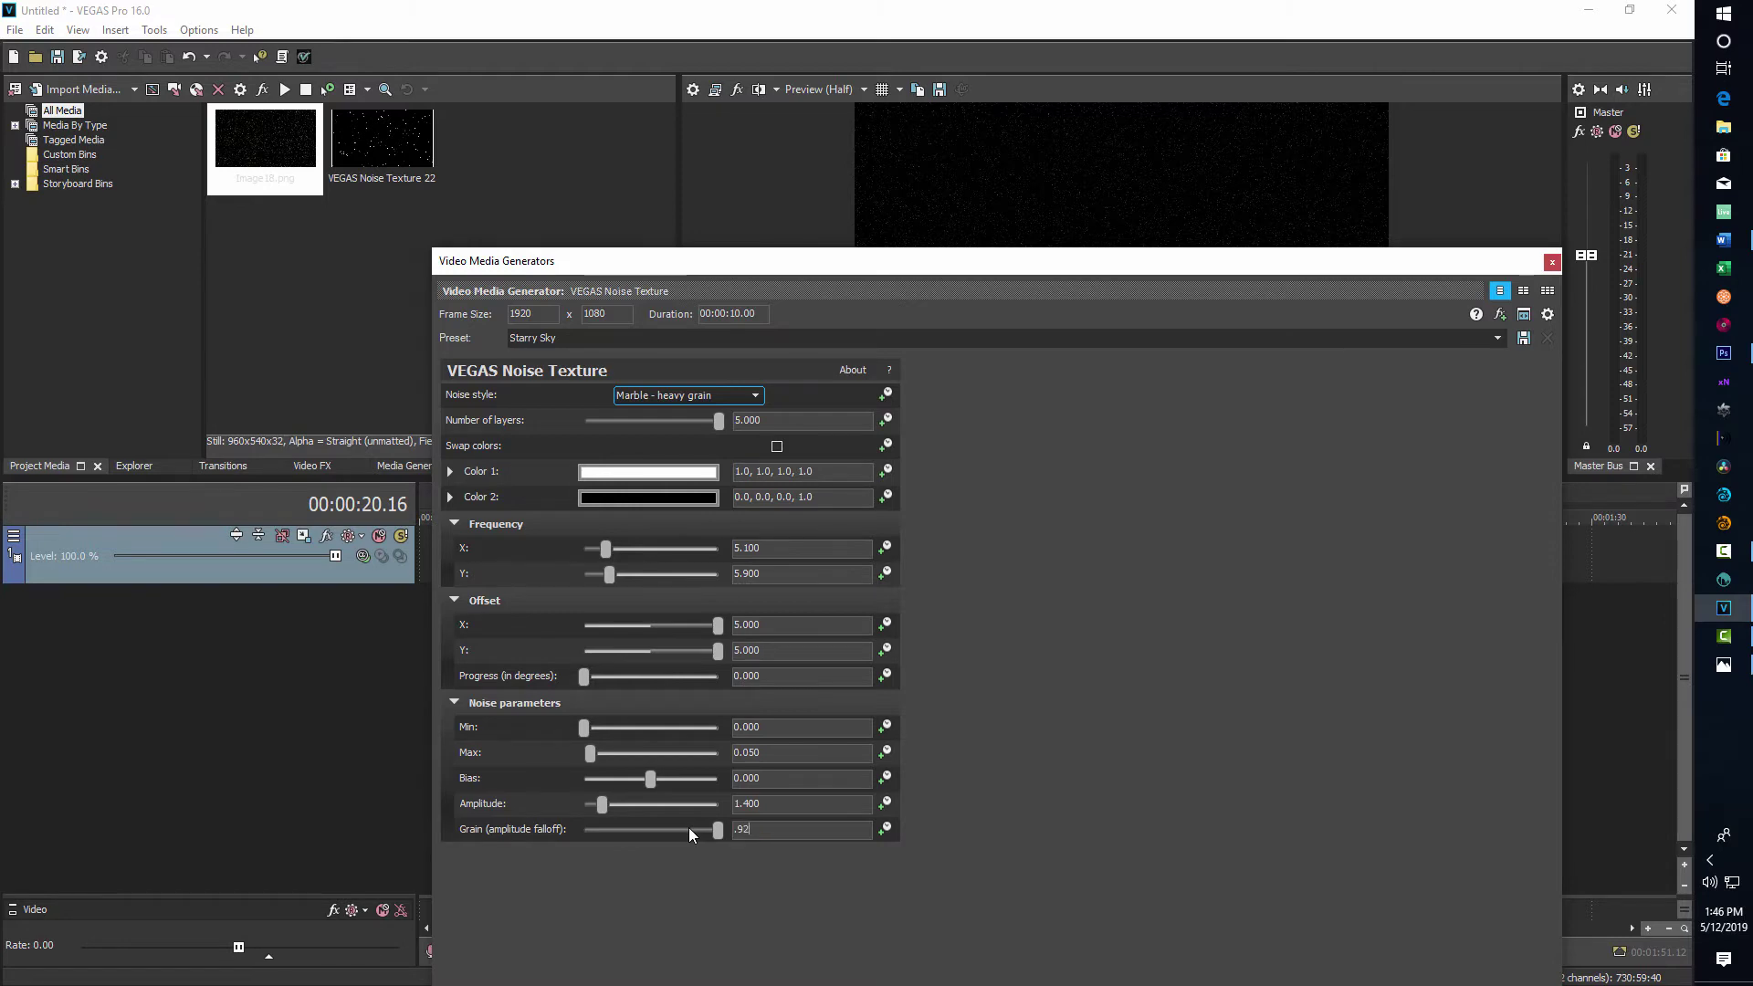
pyautogui.press('Return')
# Check the star field in the preview, close the generator, and bring up the clip's Event FX chooser
pyautogui.moveTo(1279, 262); pyautogui.dragTo(1265, 611)
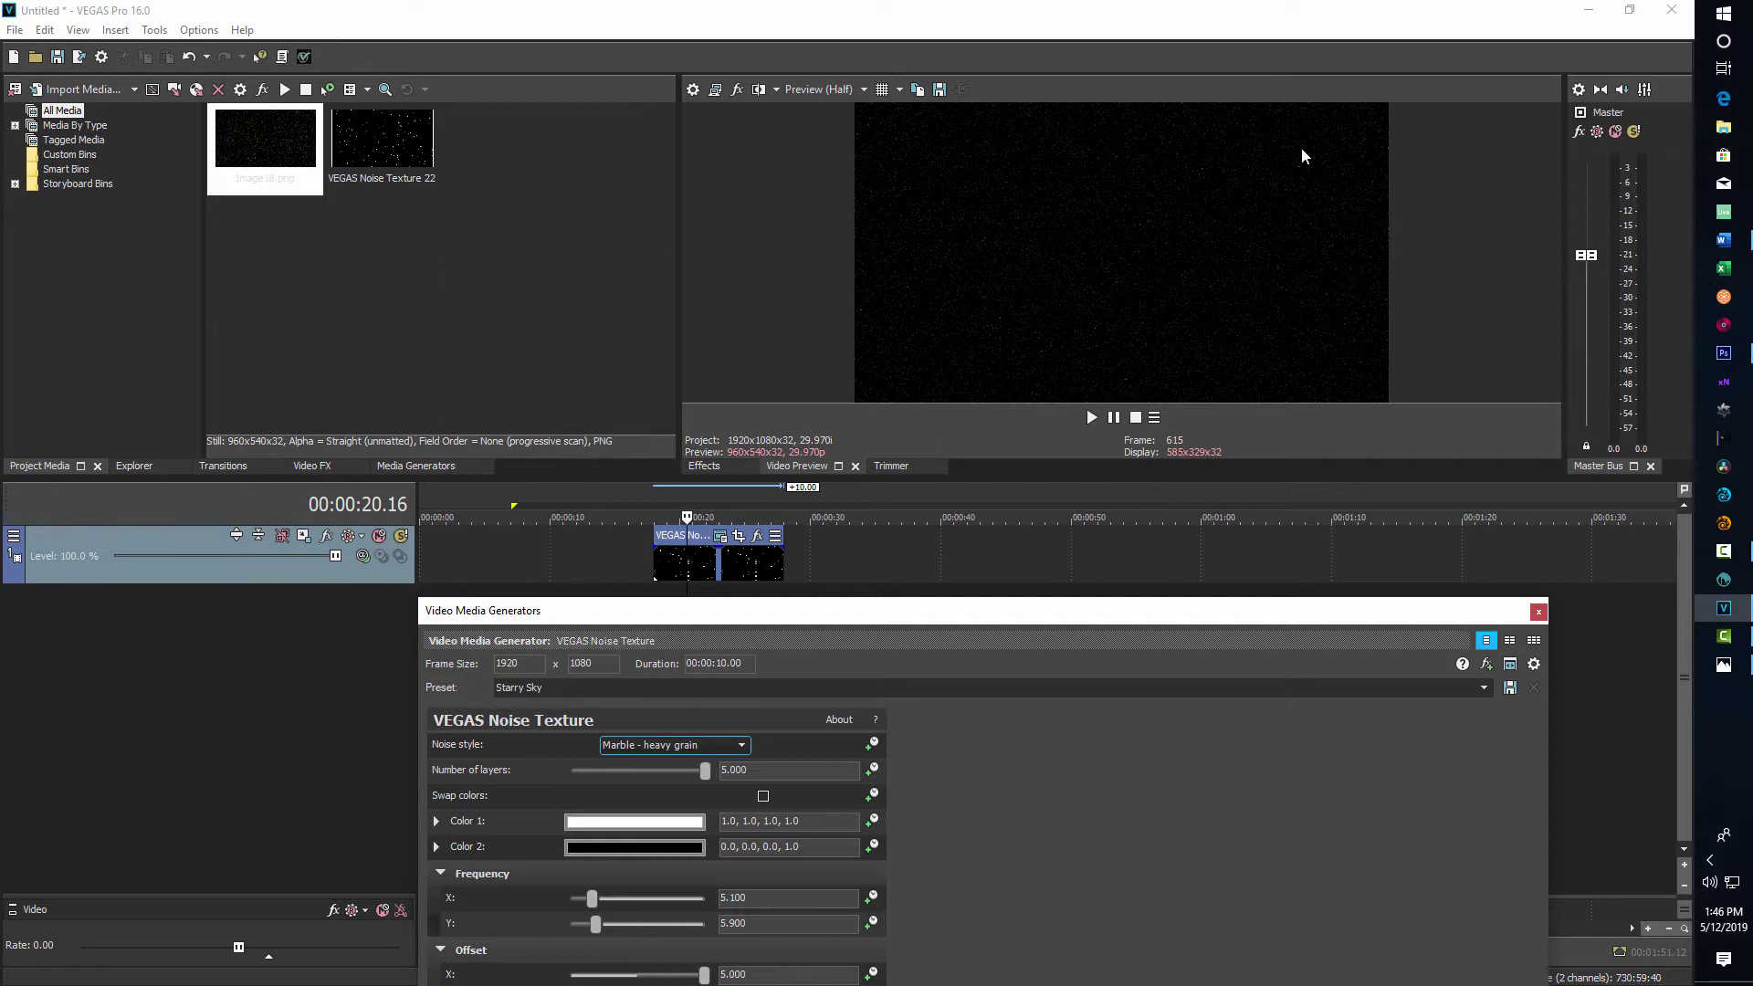
pyautogui.moveTo(929, 613); pyautogui.dragTo(824, 343)
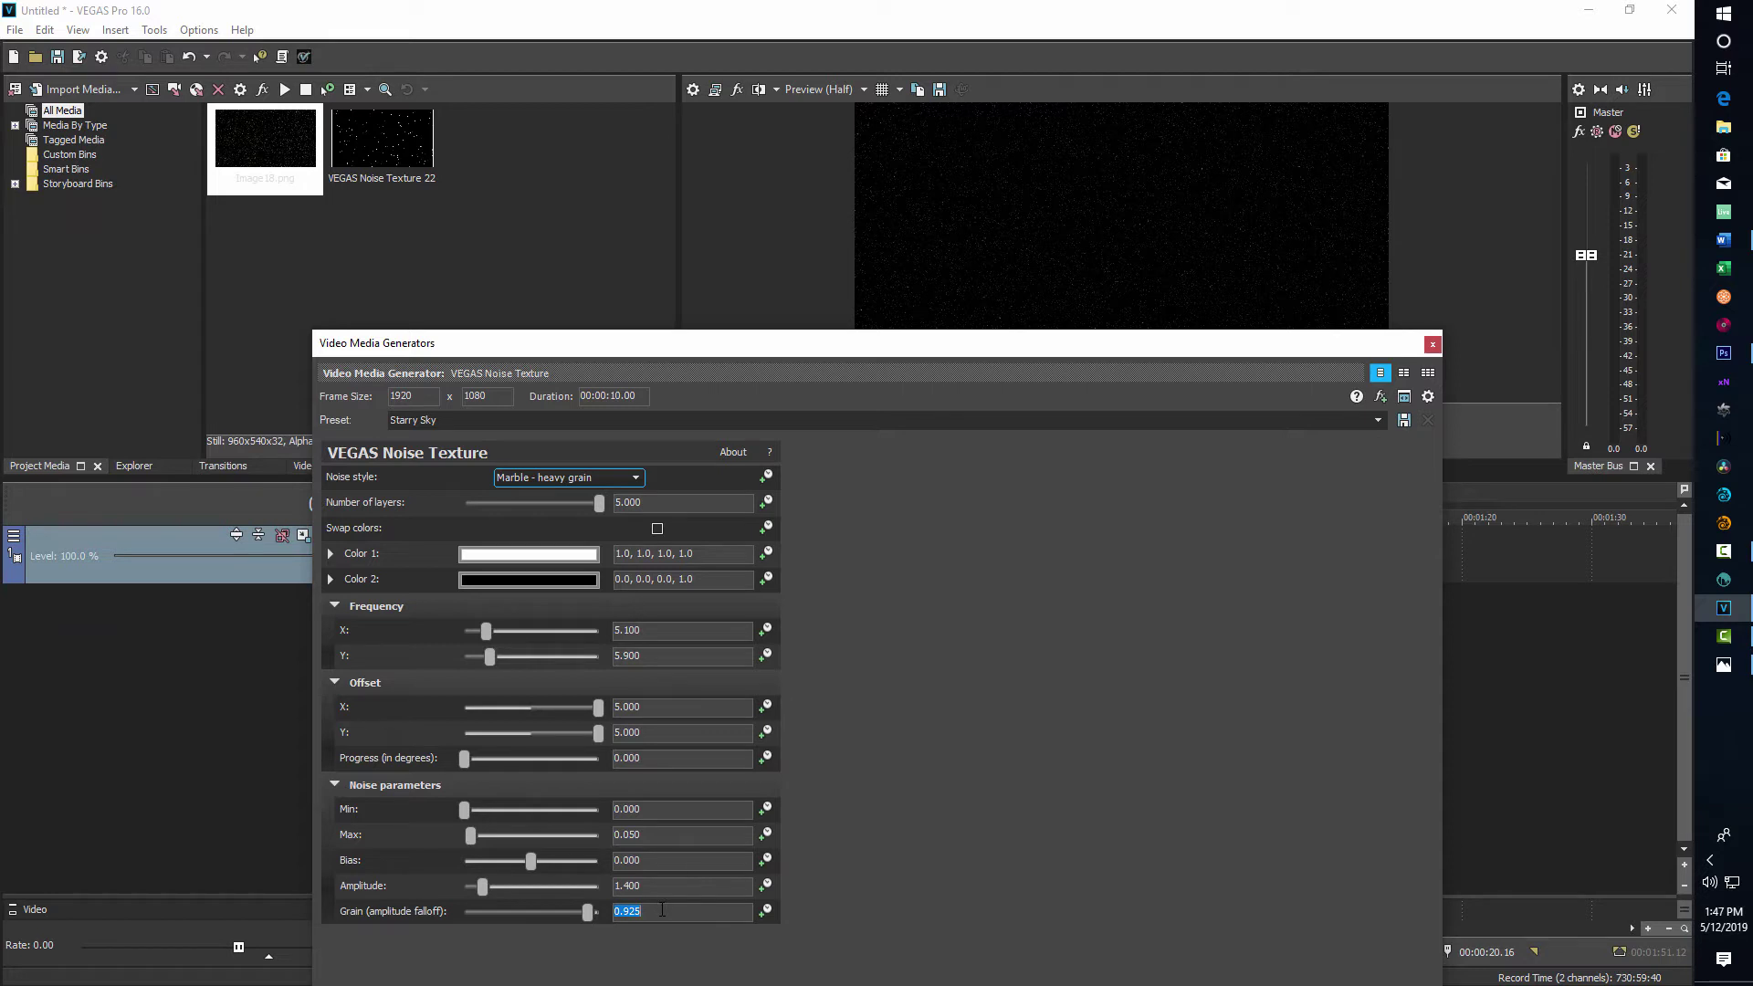
pyautogui.click(1432, 344)
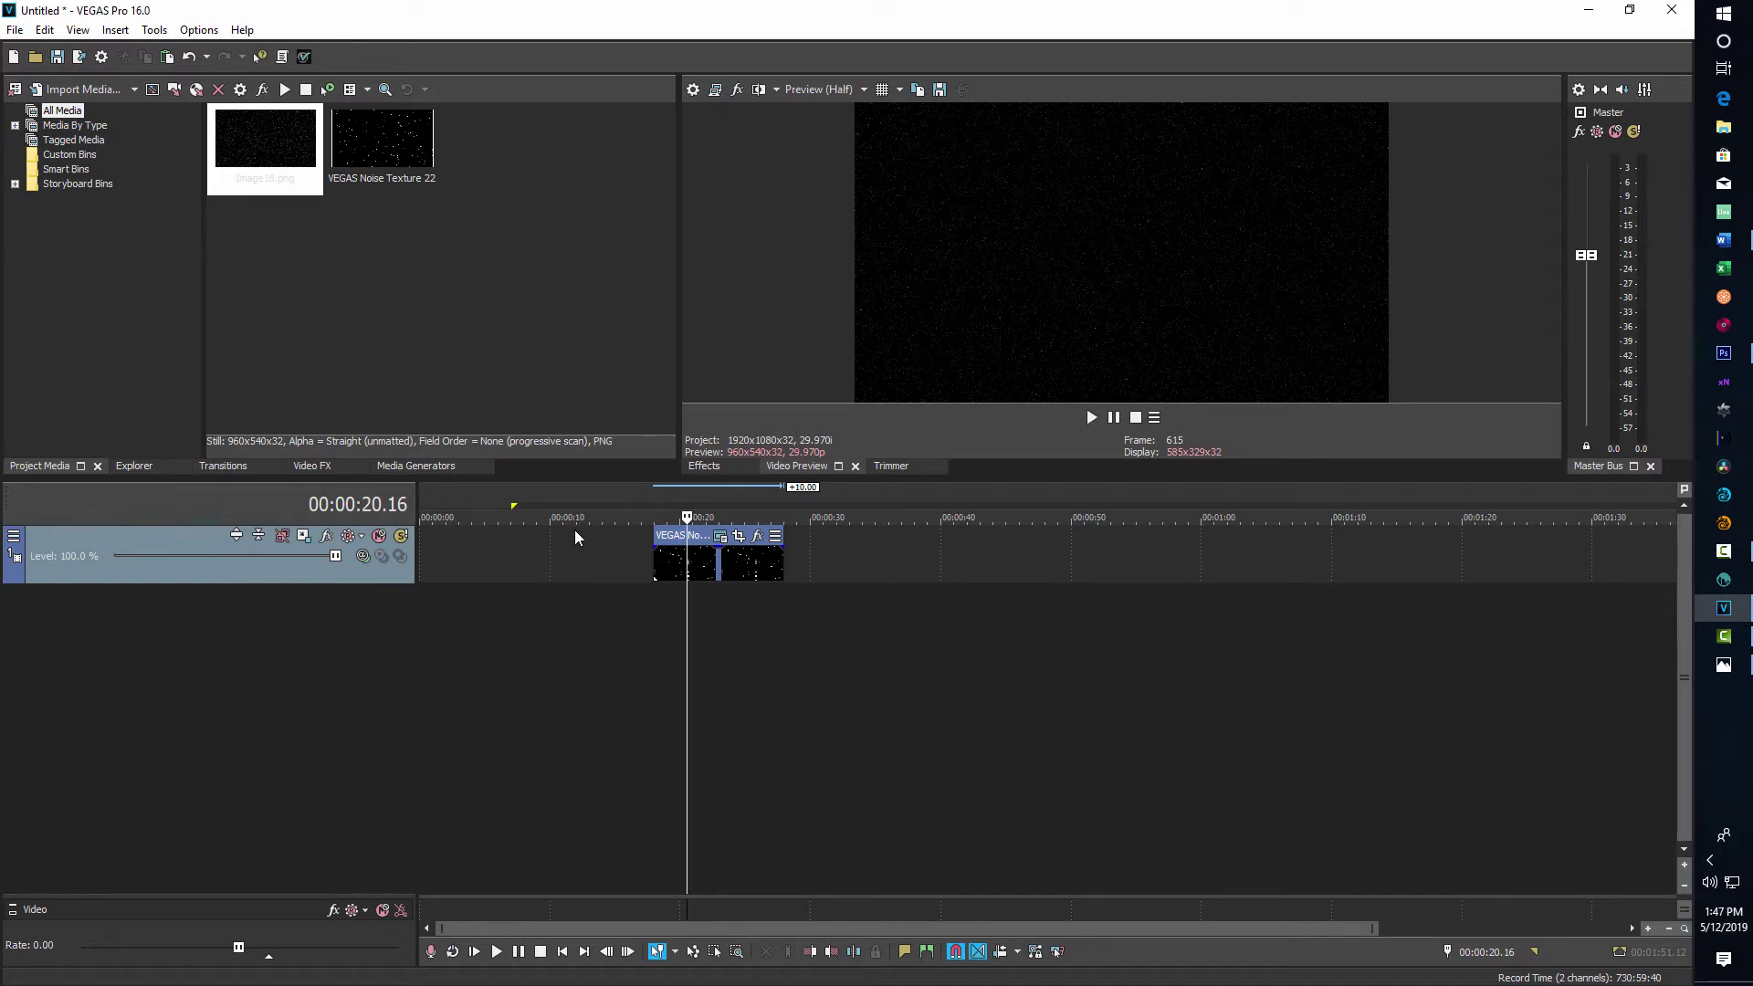
pyautogui.click(756, 537)
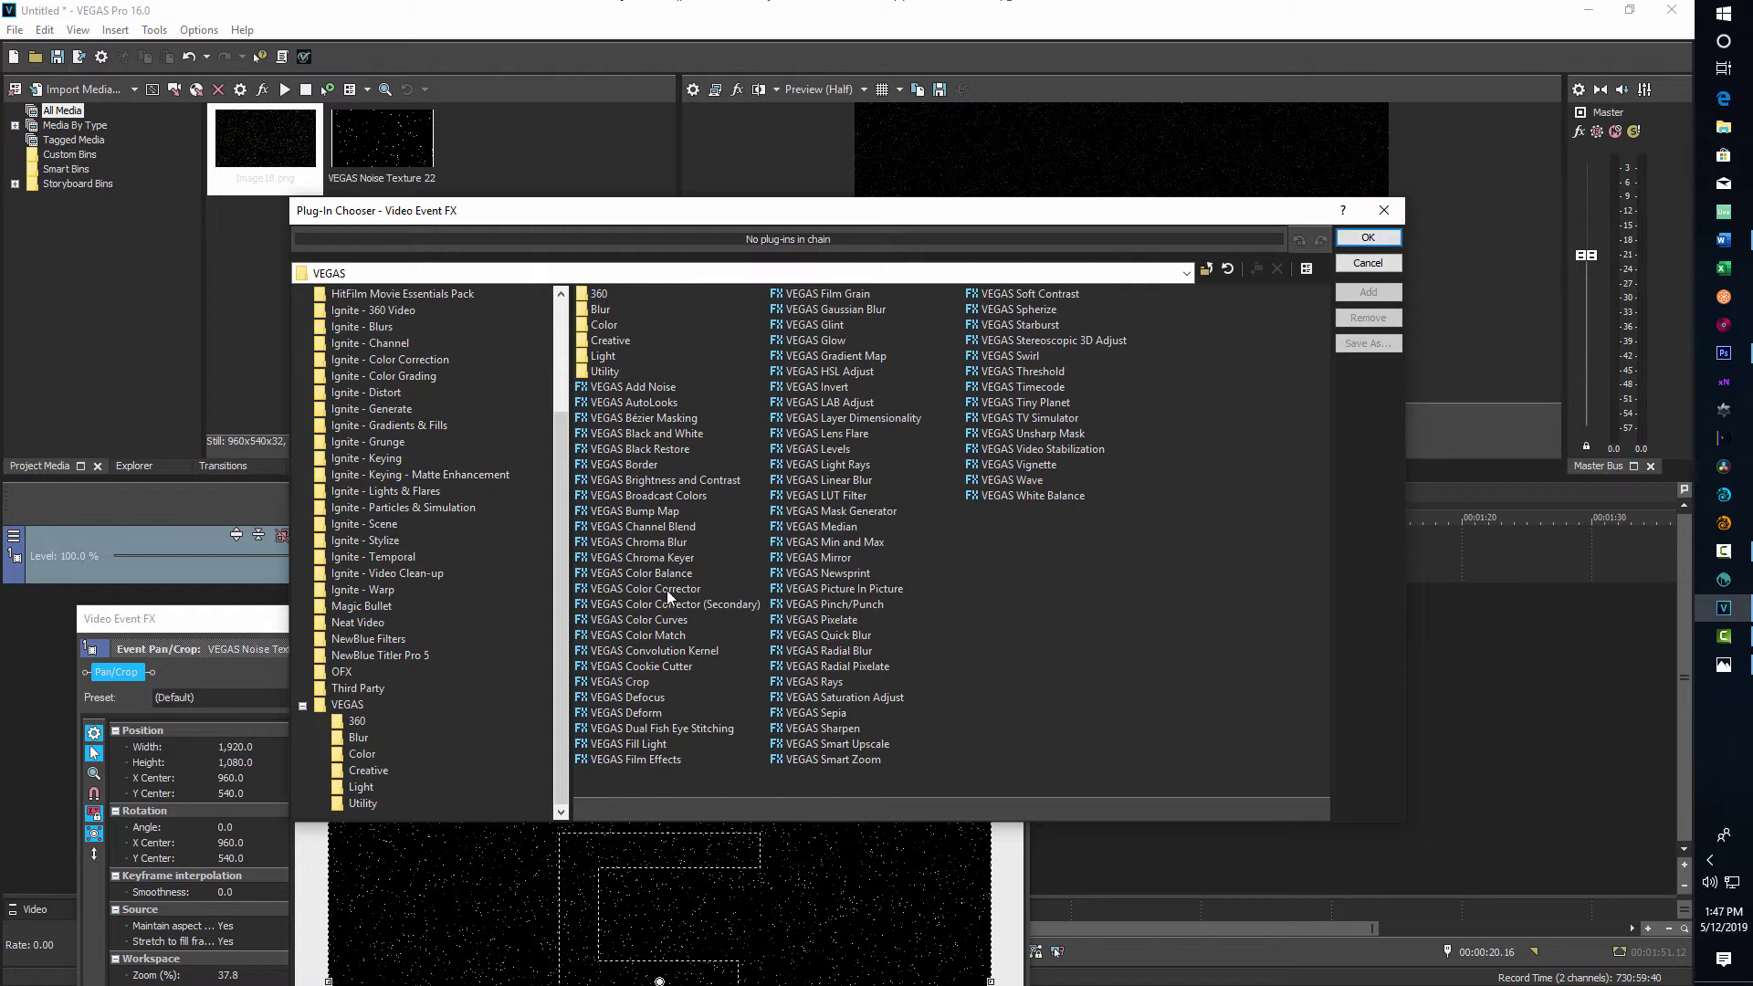
# Add VEGAS Color Curves followed by VEGAS Glow to the star clip's effect chain
pyautogui.doubleClick(671, 620)
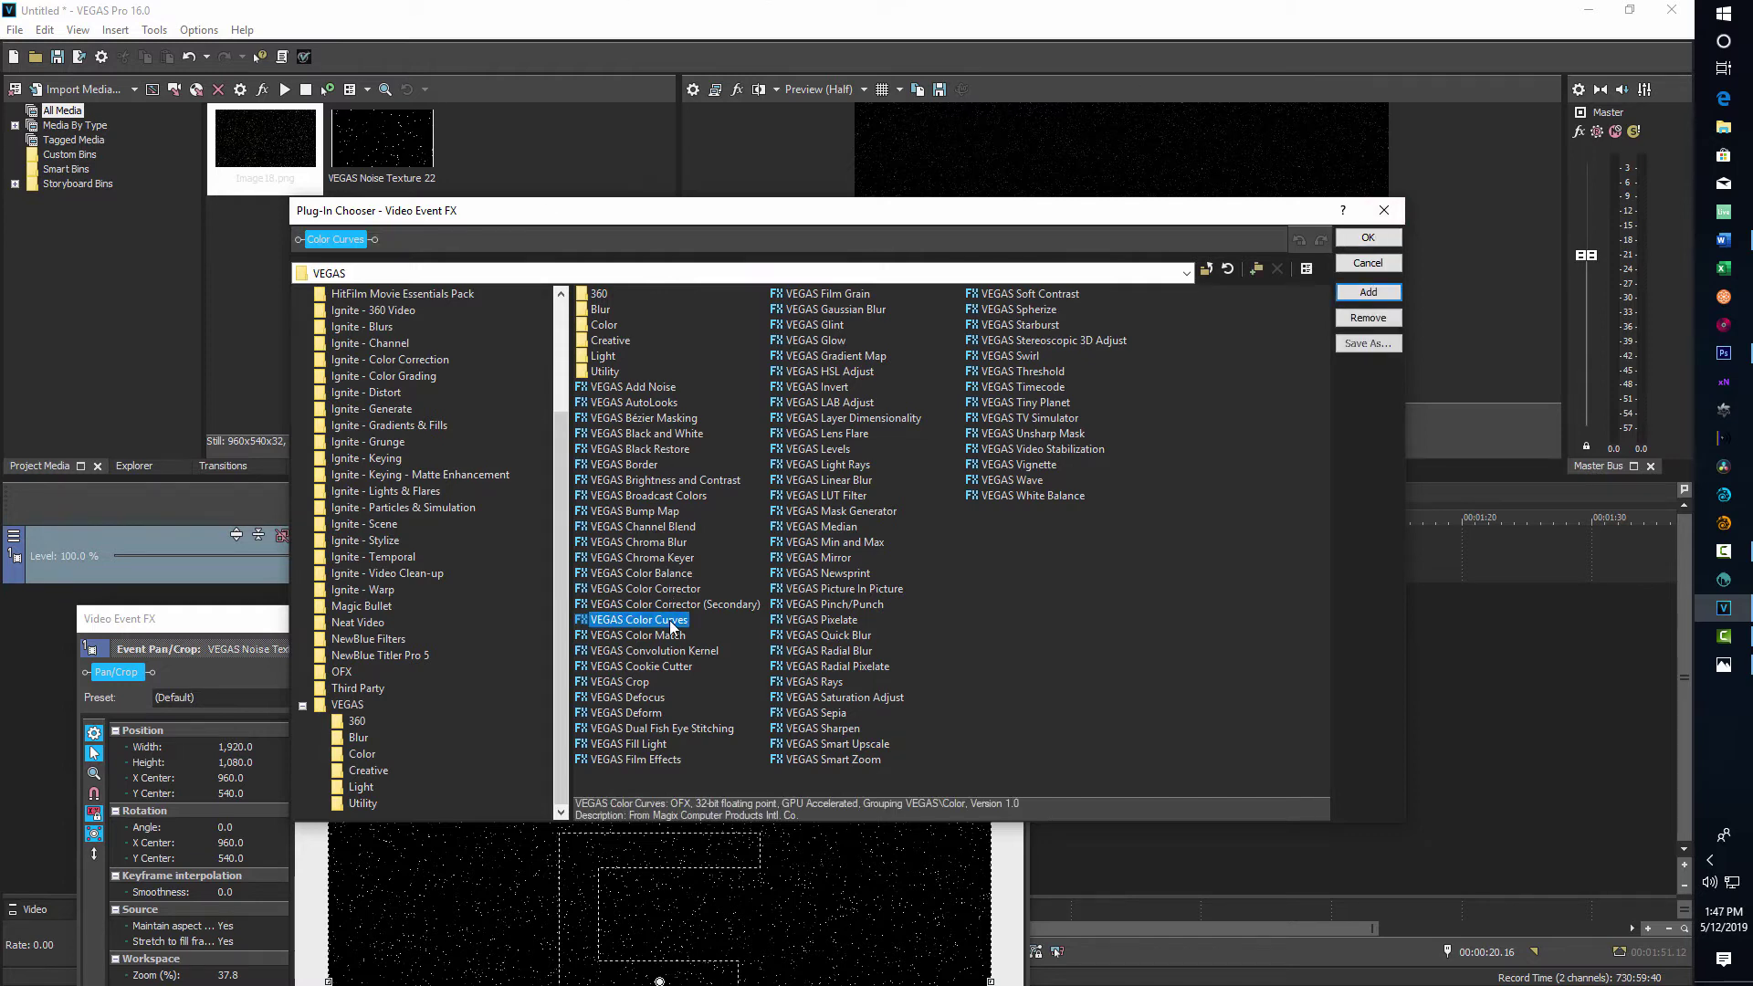
pyautogui.doubleClick(832, 342)
pyautogui.click(1368, 237)
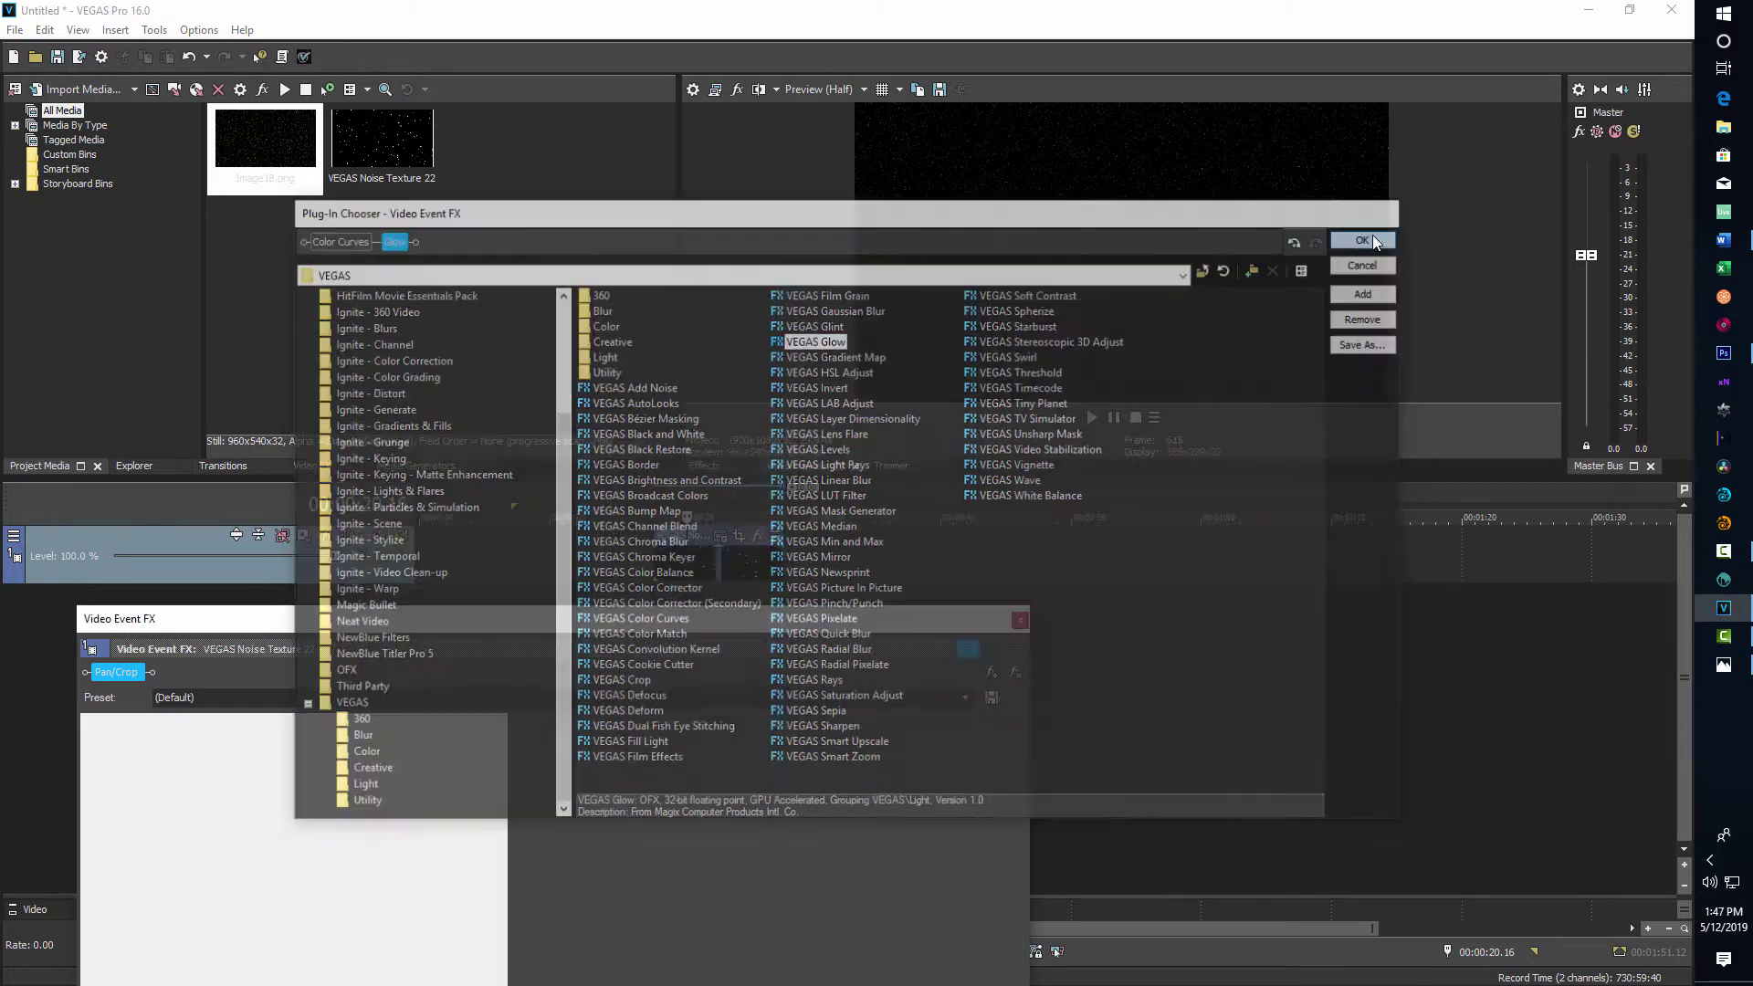
pyautogui.moveTo(588, 624); pyautogui.dragTo(1114, 505)
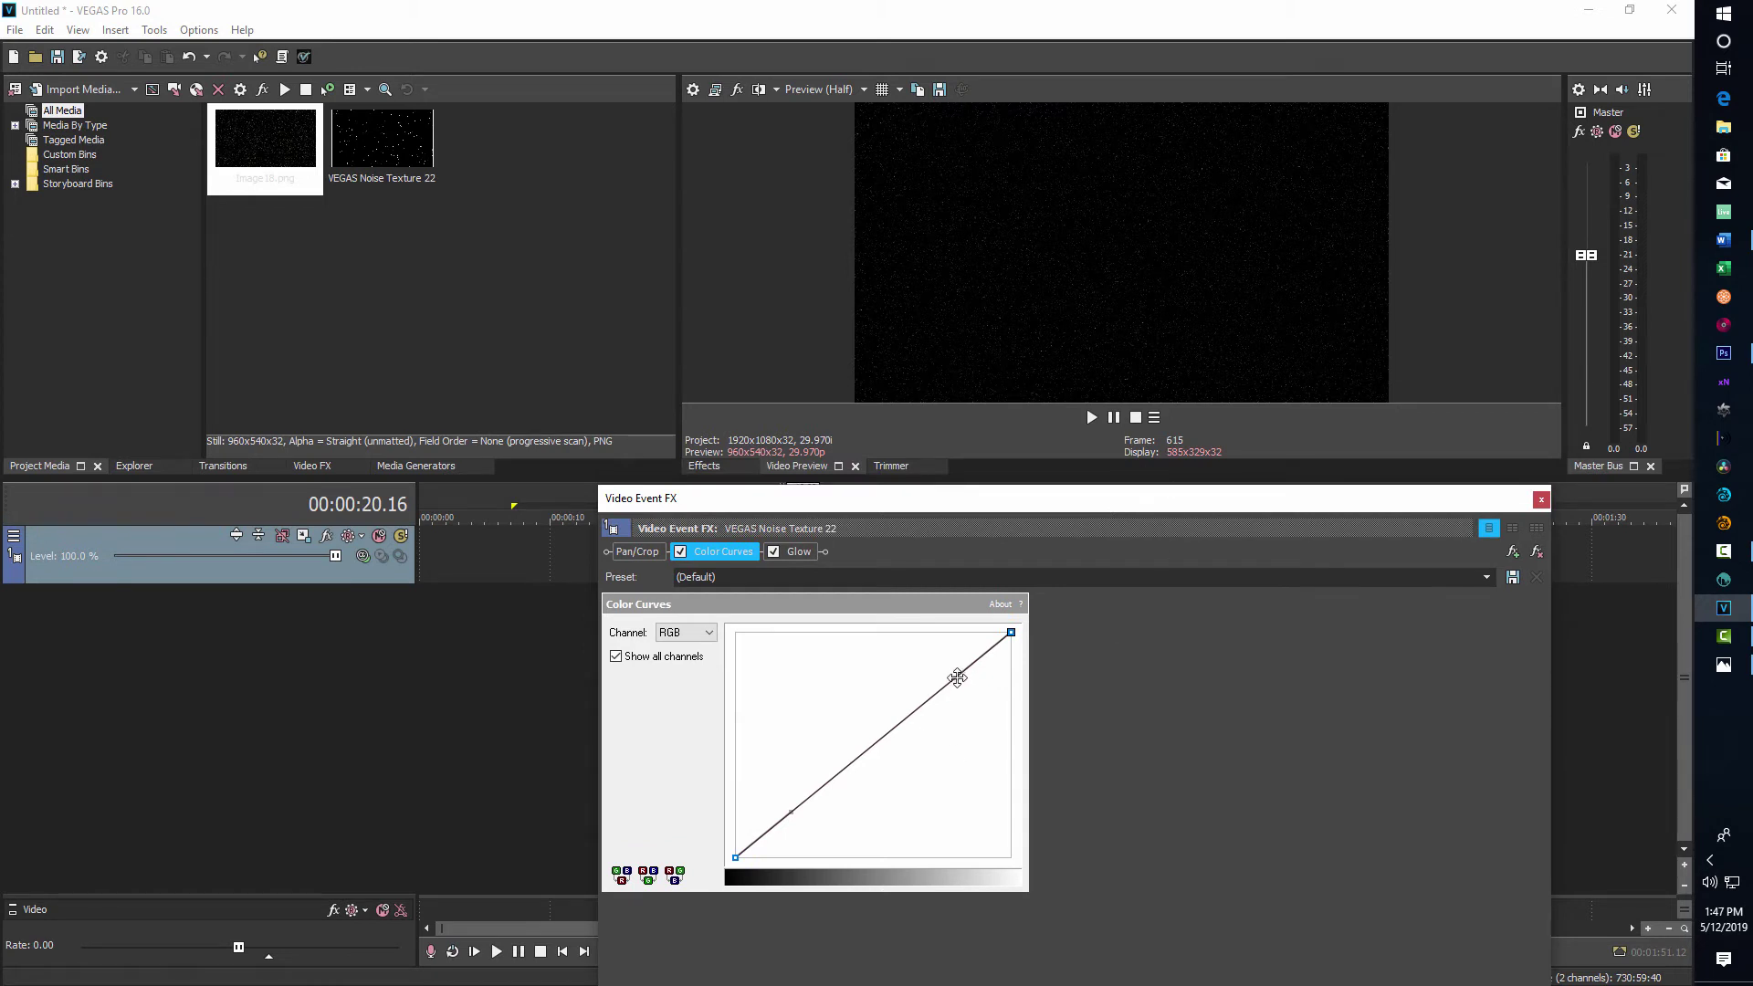
# Bend the Color Curves RGB line into an S-curve by raising its top and lowering its bottom
pyautogui.moveTo(957, 677); pyautogui.dragTo(917, 649)
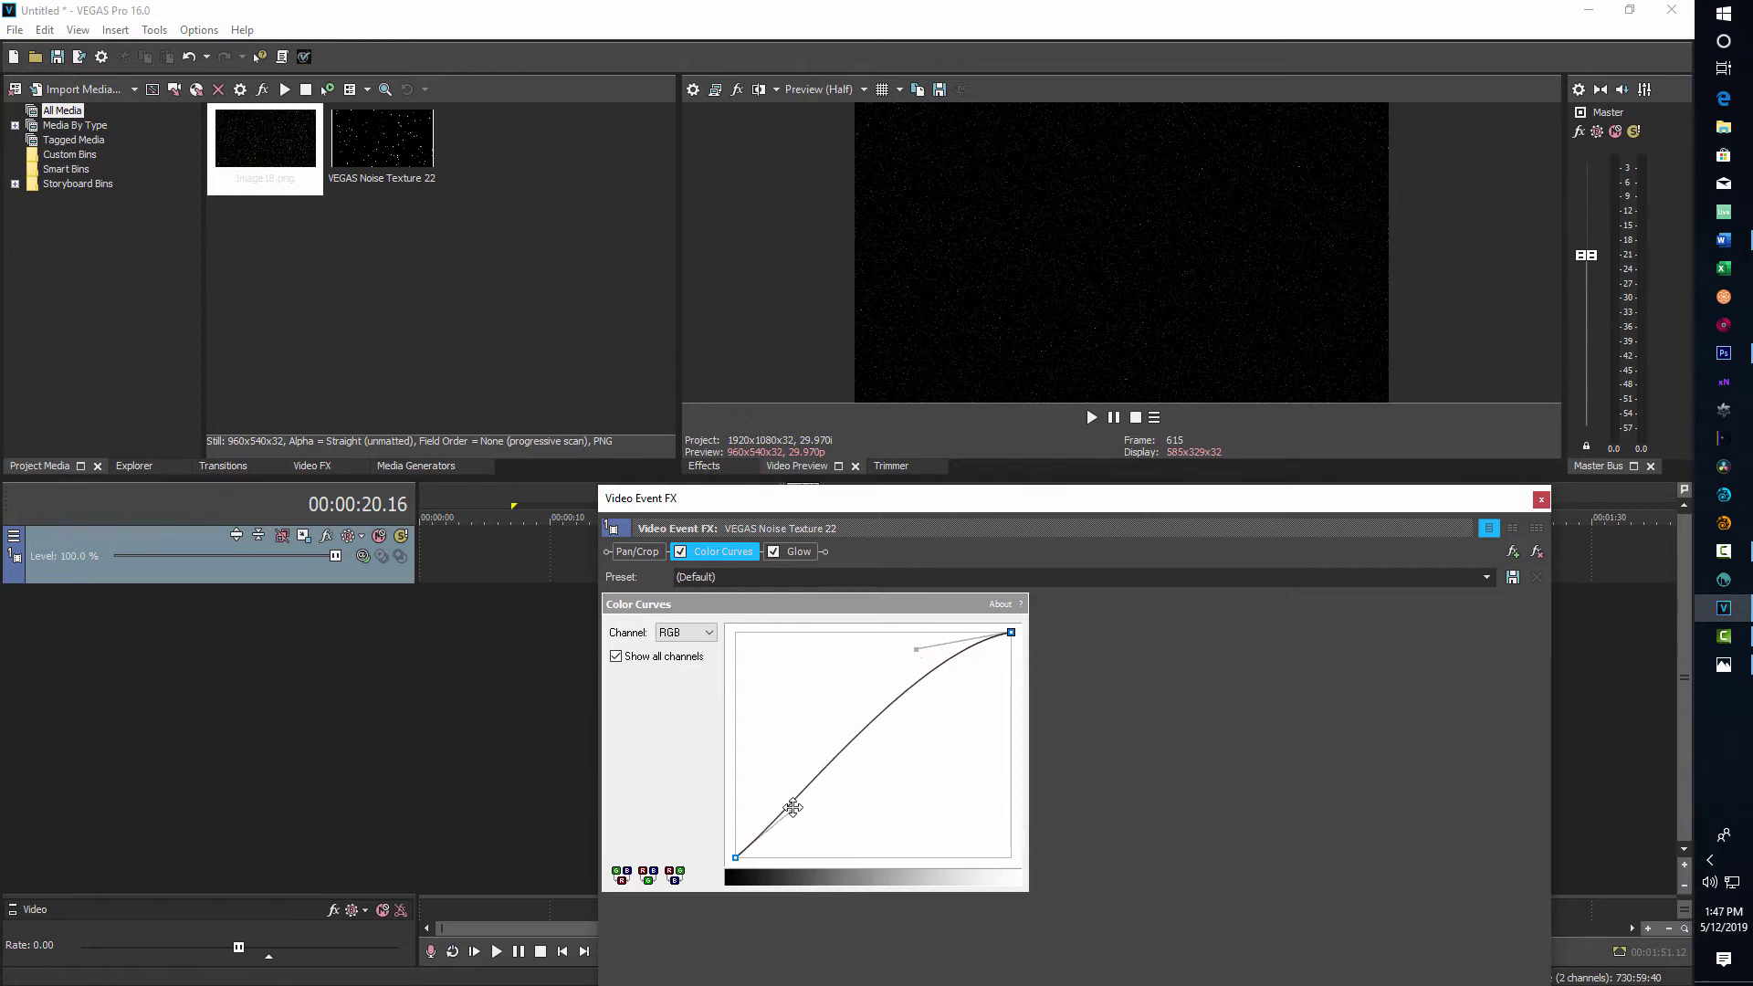
pyautogui.moveTo(791, 808); pyautogui.dragTo(801, 830)
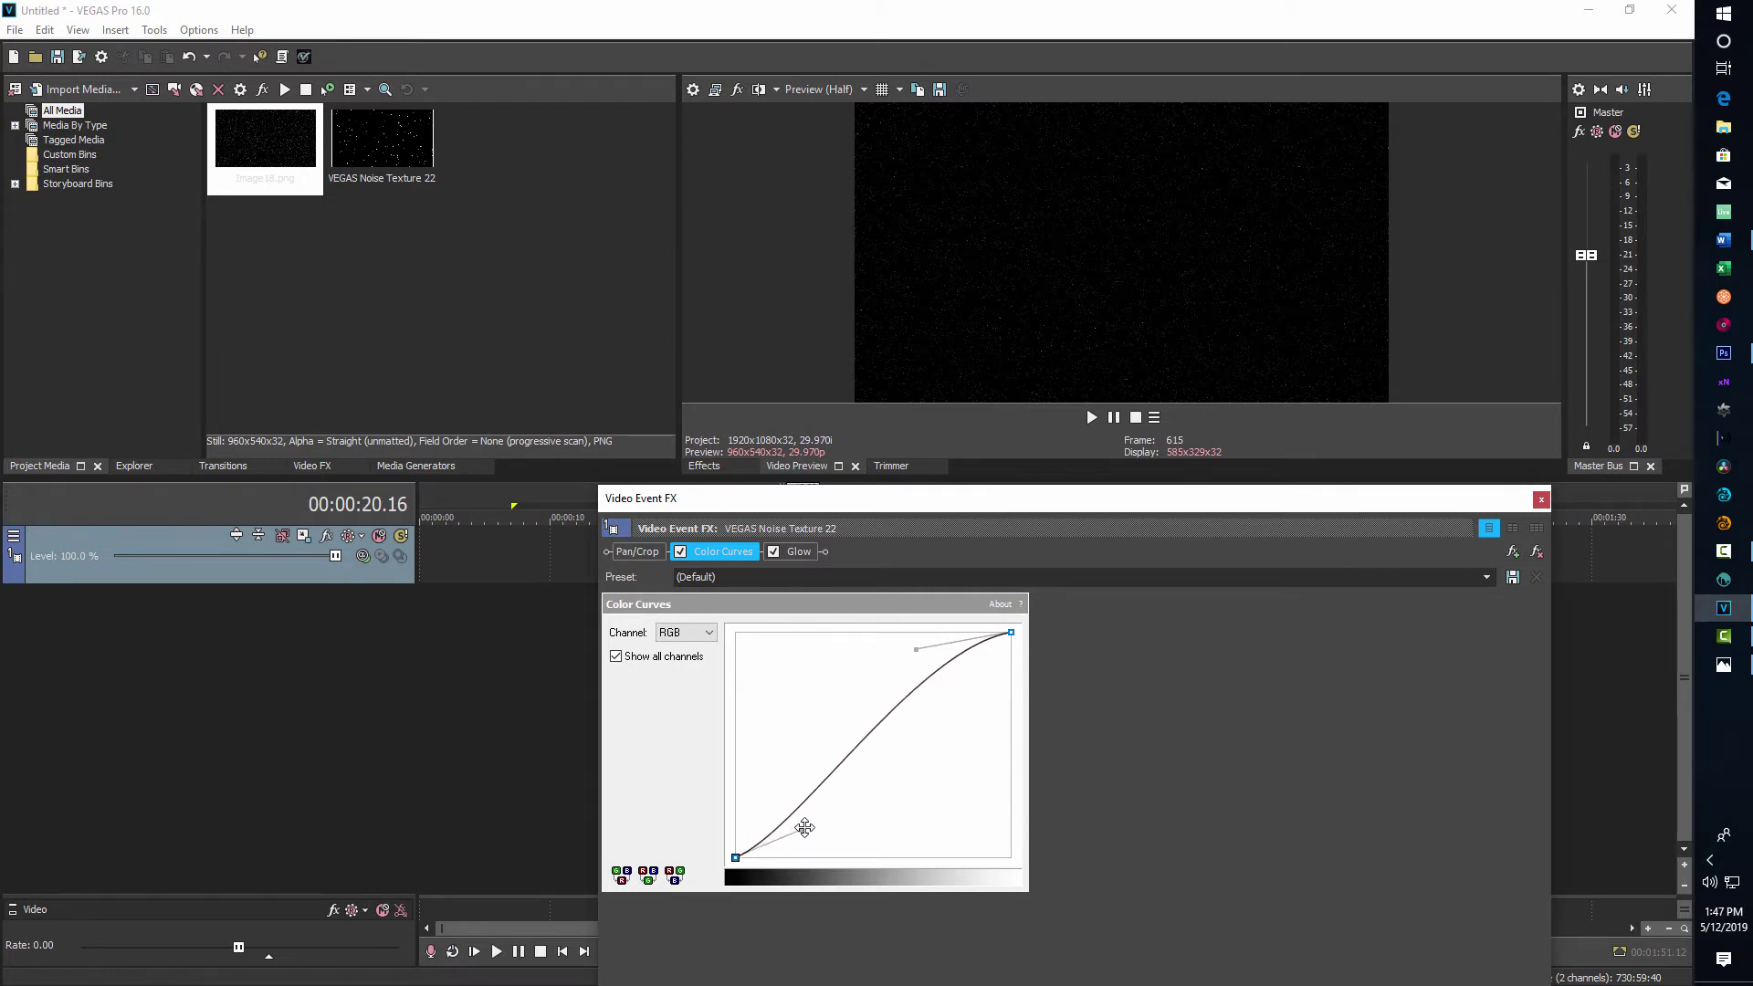
pyautogui.click(799, 552)
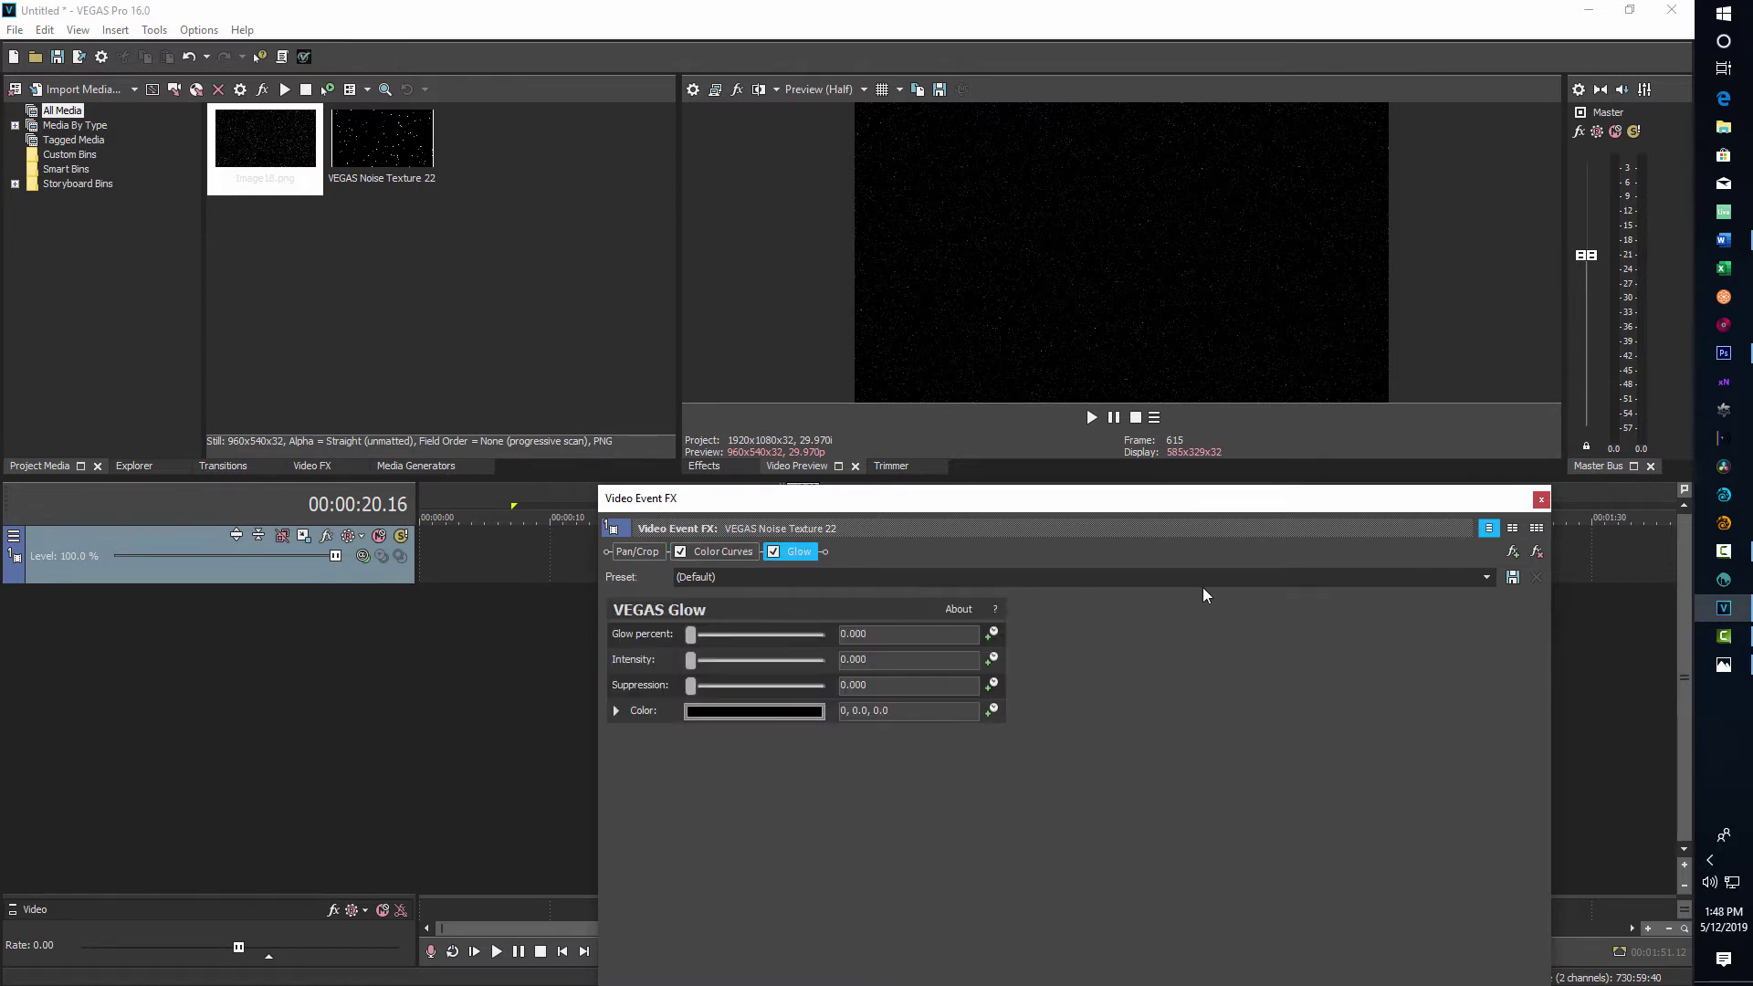
# Apply the White Highlights Glow preset with Glow percent 0 and Intensity about 5.6, then close the effects
pyautogui.click(1485, 581)
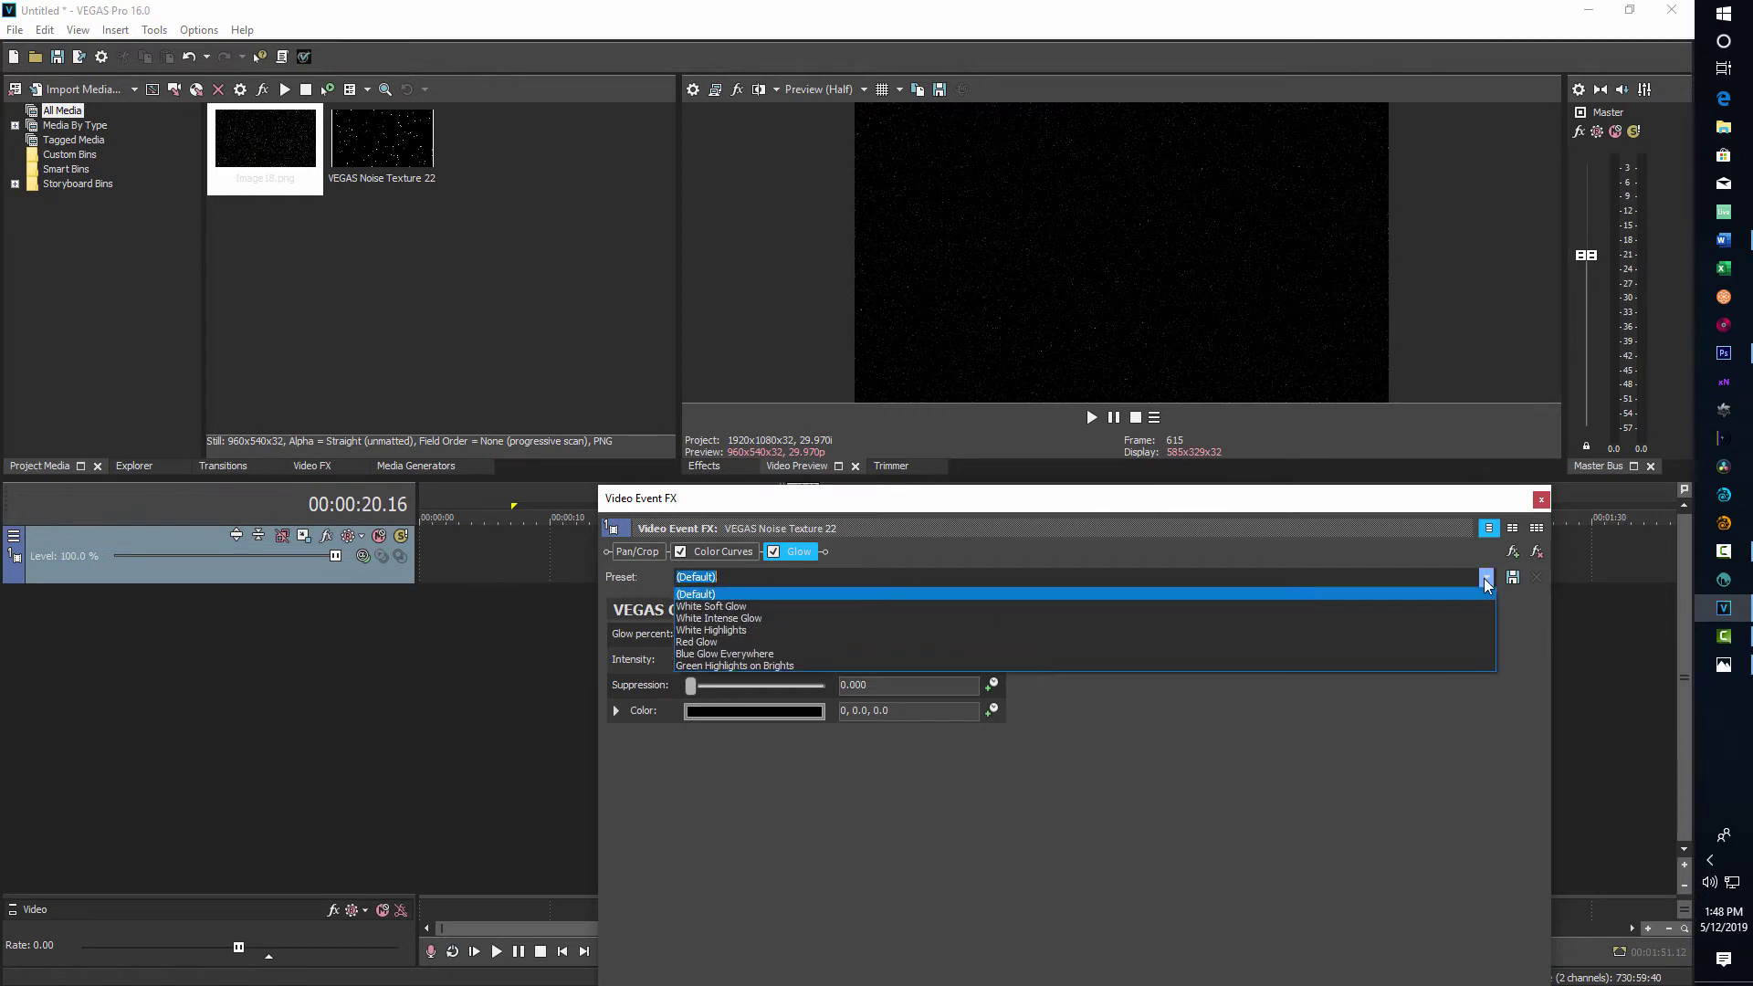
pyautogui.click(819, 630)
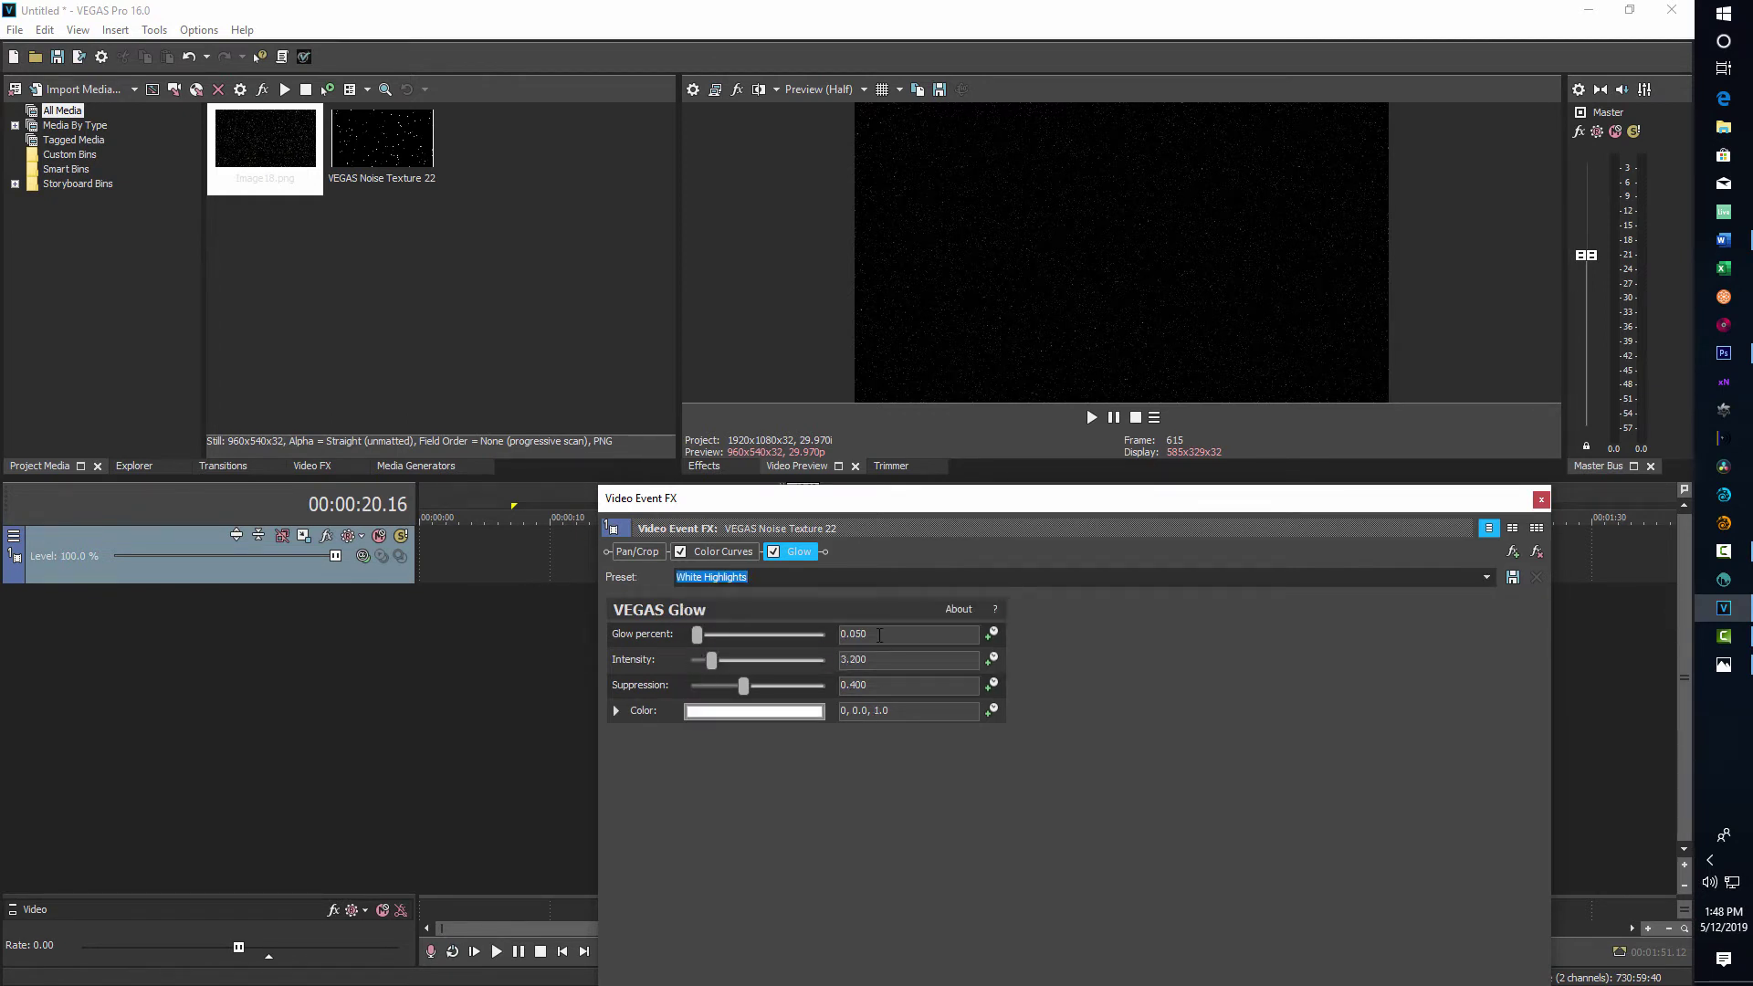
pyautogui.click(878, 633)
pyautogui.write('0')
pyautogui.click(915, 658)
pyautogui.write('5.4')
pyautogui.press('Return')
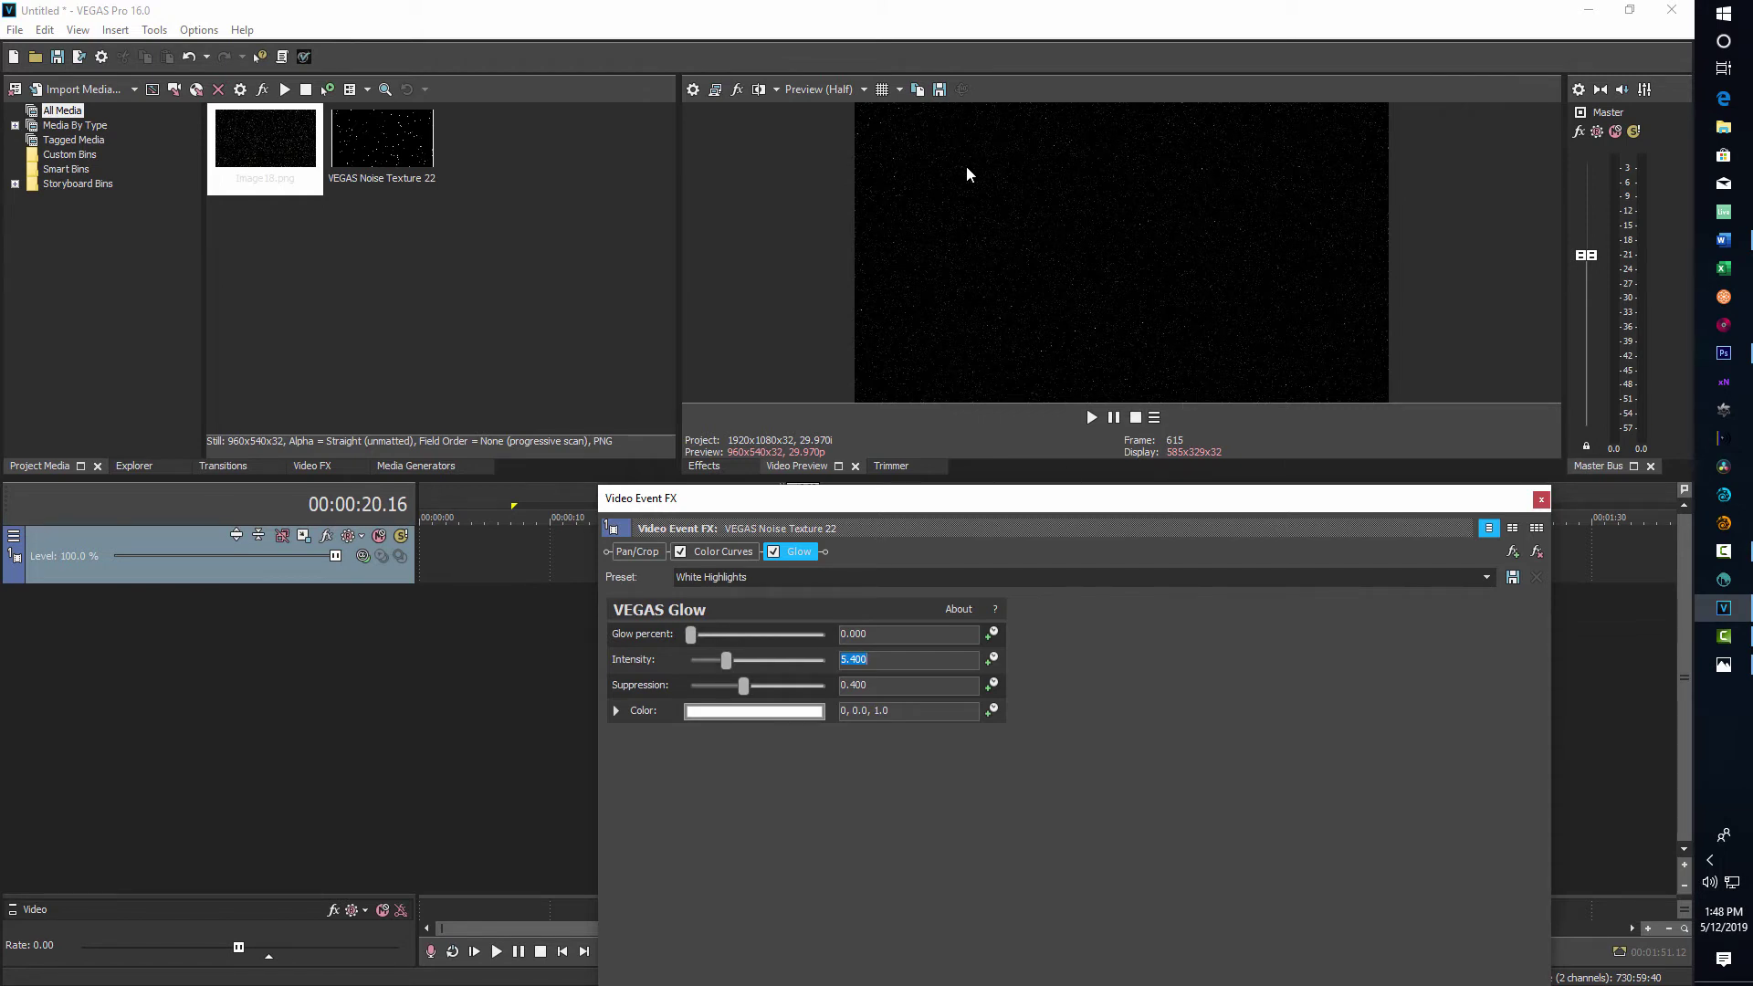
pyautogui.moveTo(727, 663)
pyautogui.mouseDown()
pyautogui.moveTo(778, 663)
pyautogui.moveTo(733, 659)
pyautogui.mouseUp()
pyautogui.click(1541, 499)
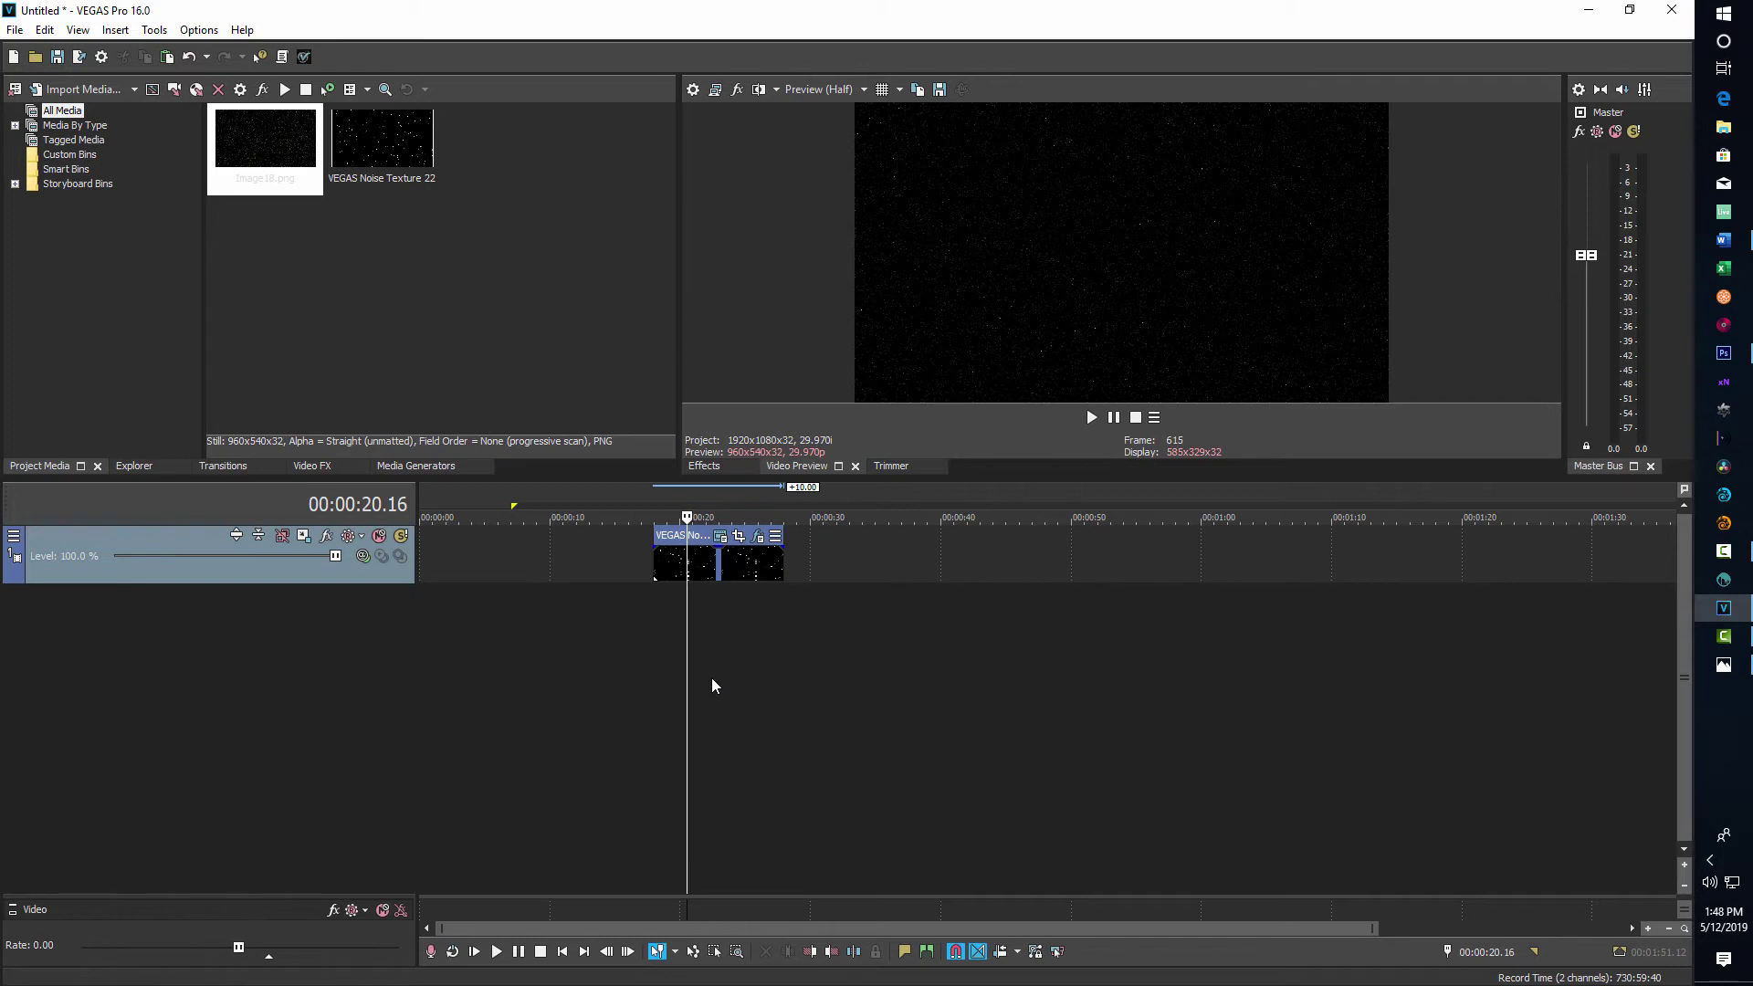
# Set the noise texture's Color 2 to deep blue (0.0, 0.0, 0.12)
pyautogui.click(721, 537)
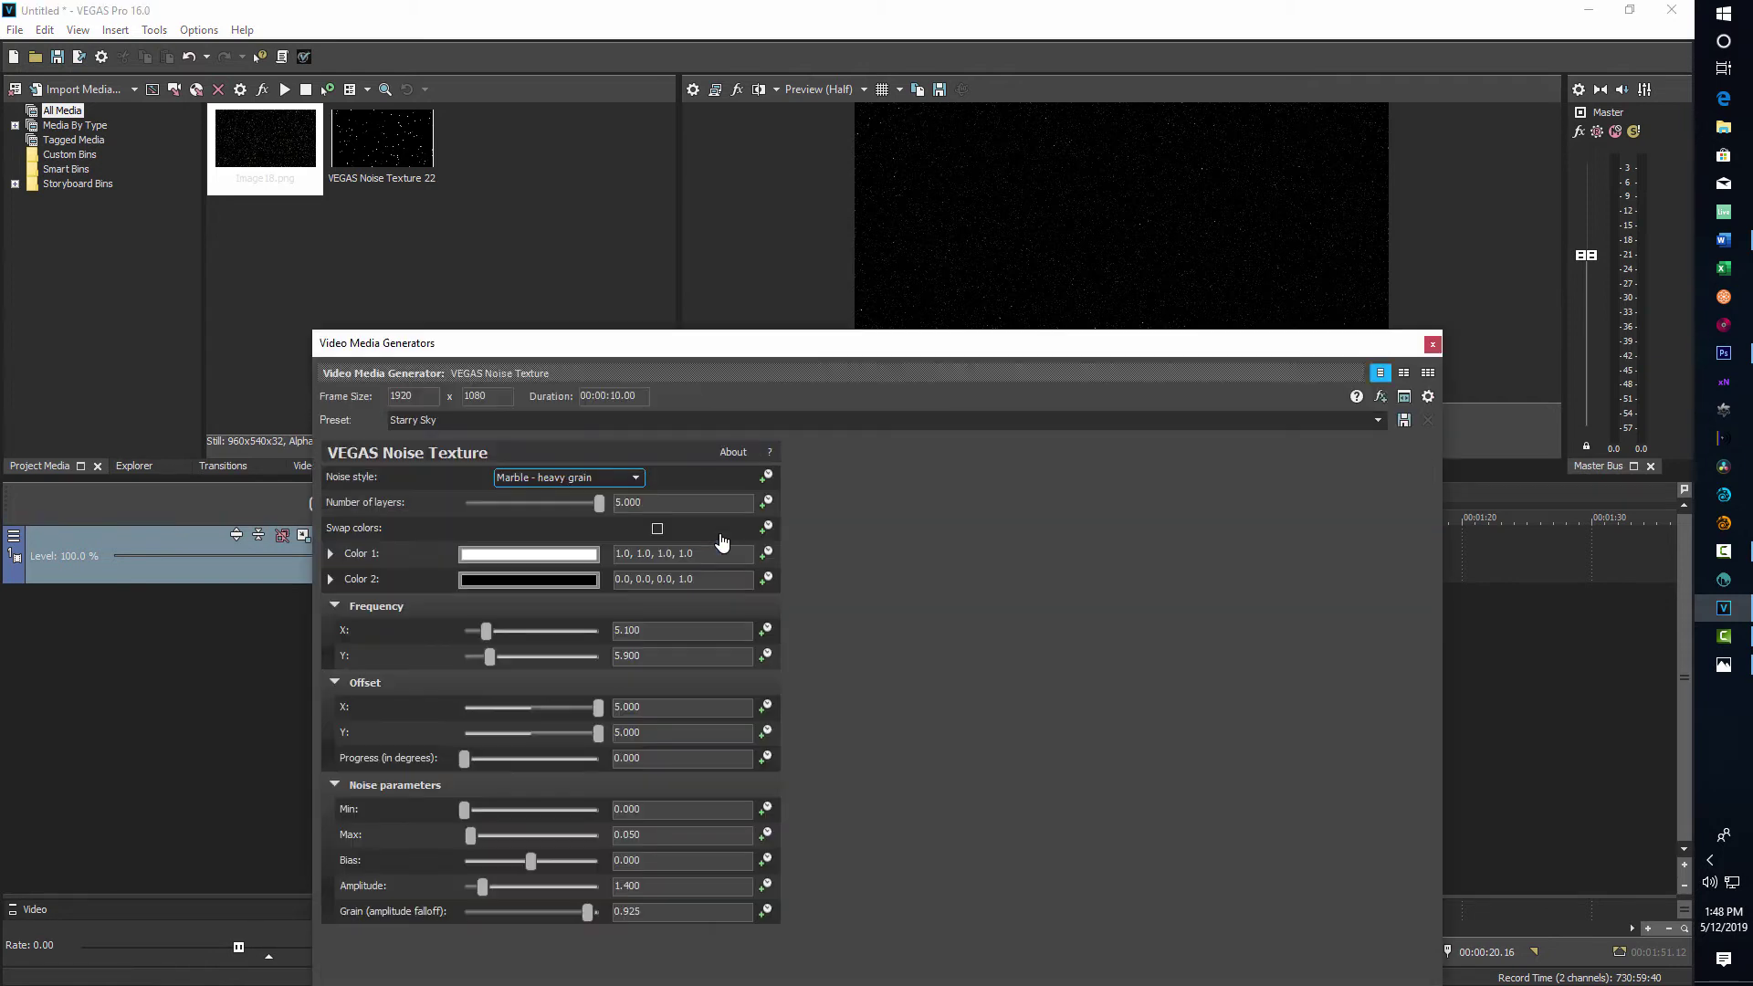
pyautogui.click(516, 579)
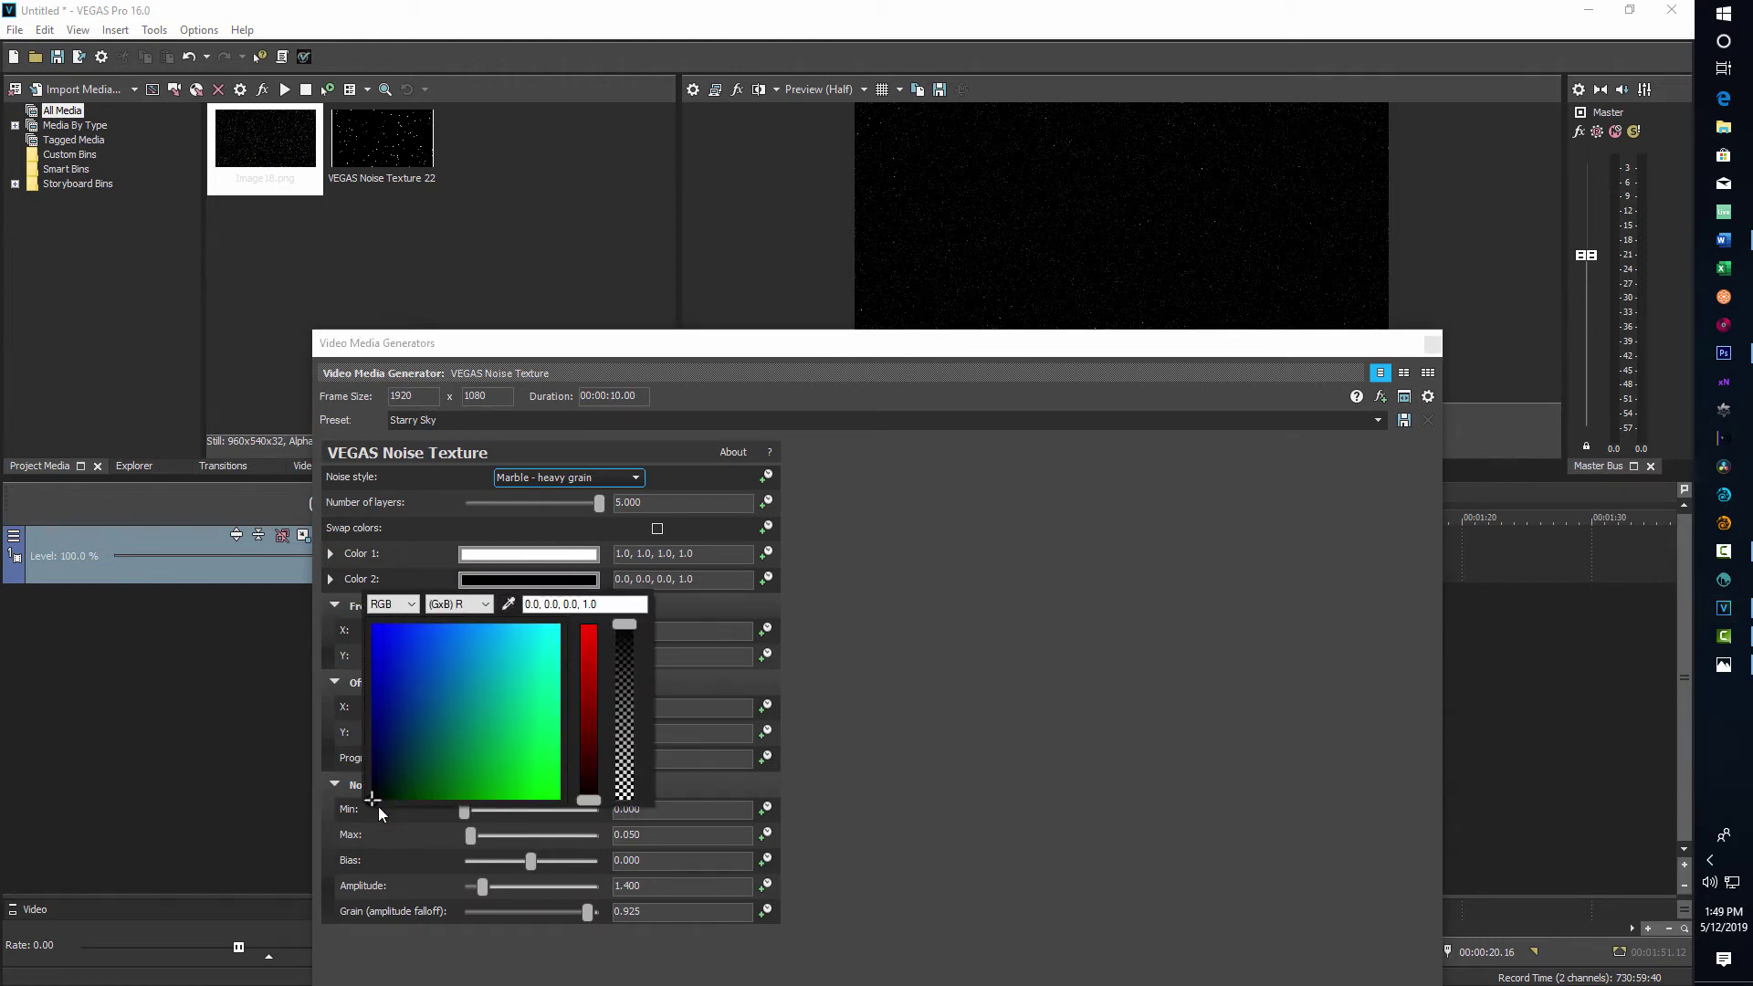
pyautogui.moveTo(372, 803)
pyautogui.mouseDown()
pyautogui.moveTo(375, 748)
pyautogui.moveTo(374, 783)
pyautogui.mouseUp()
pyautogui.click(1429, 347)
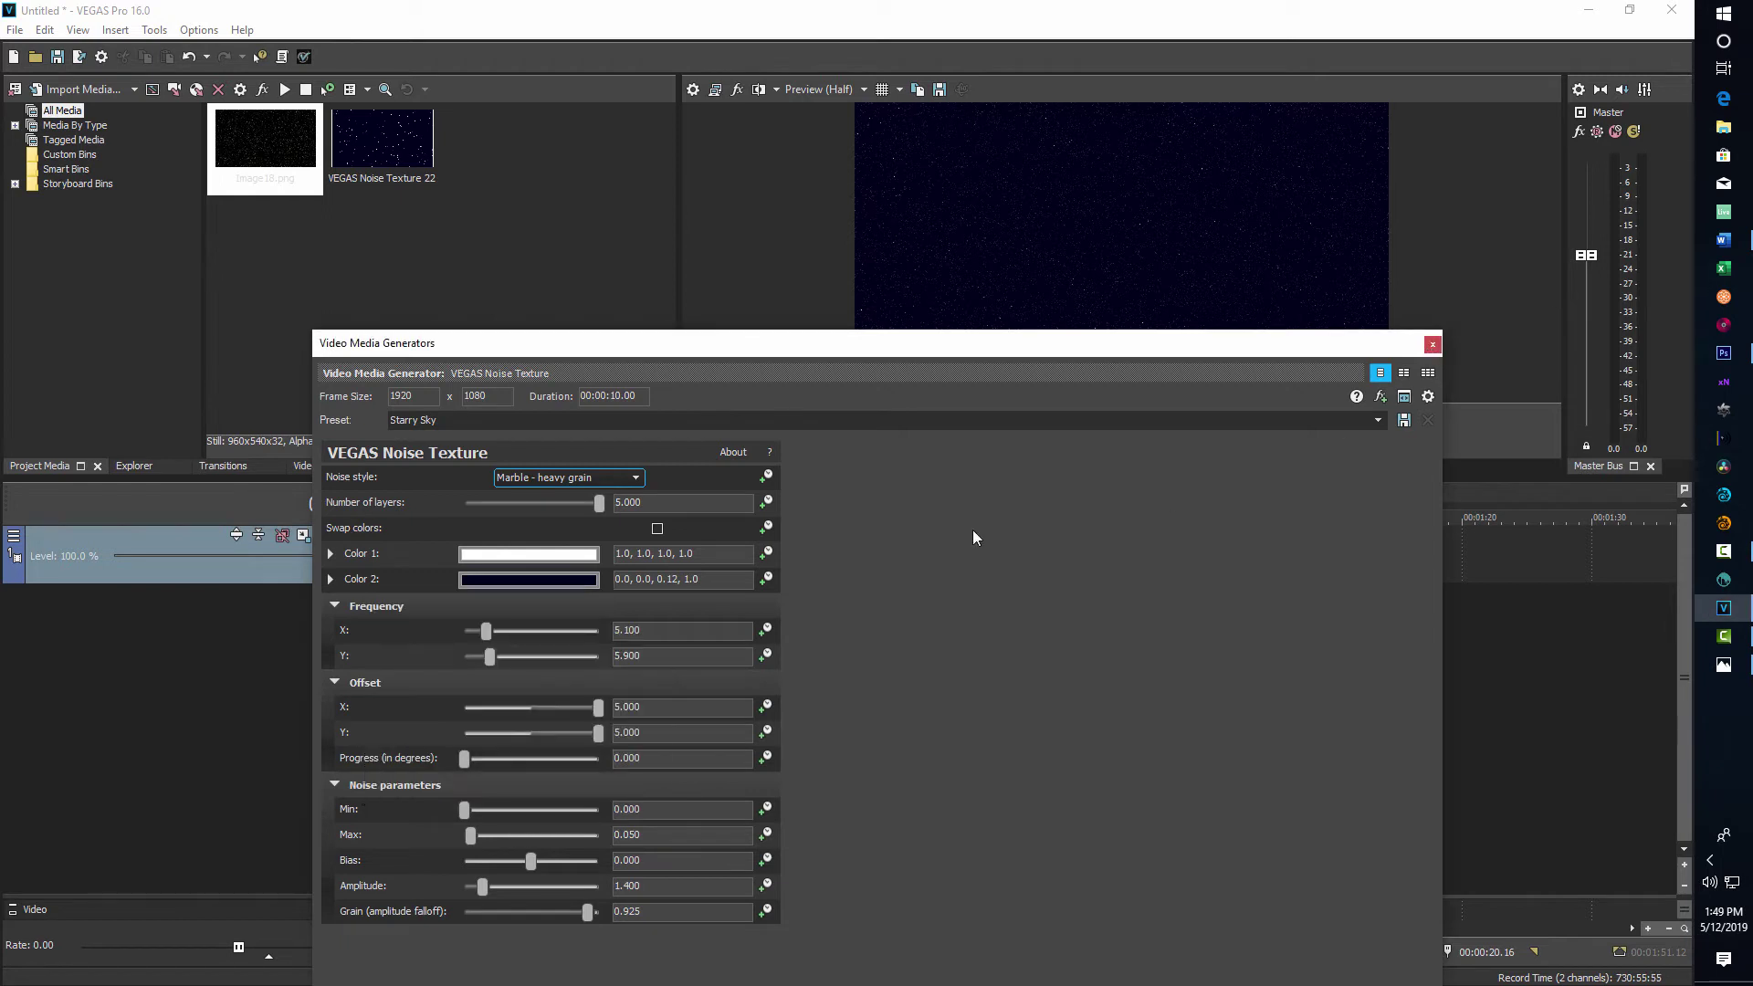
pyautogui.click(1431, 346)
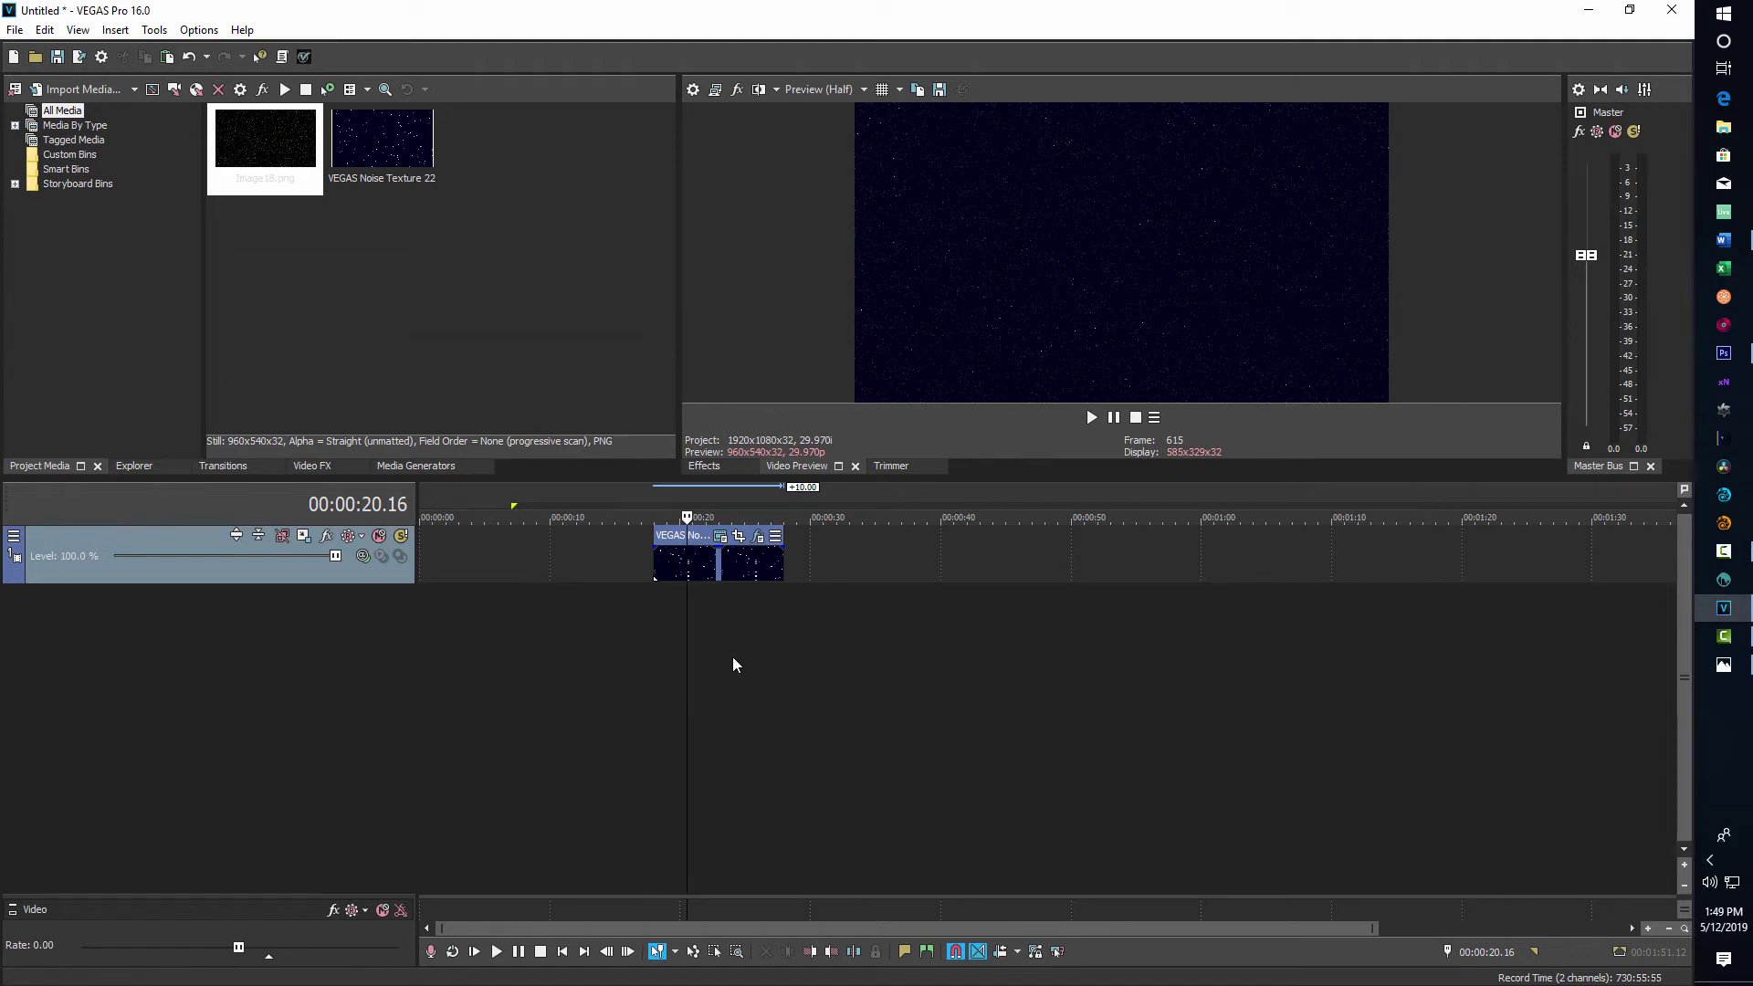
# Insert a new video track at 00:00:20.18 and drop the Standard Turbulence noise preset onto it
pyautogui.click(686, 670)
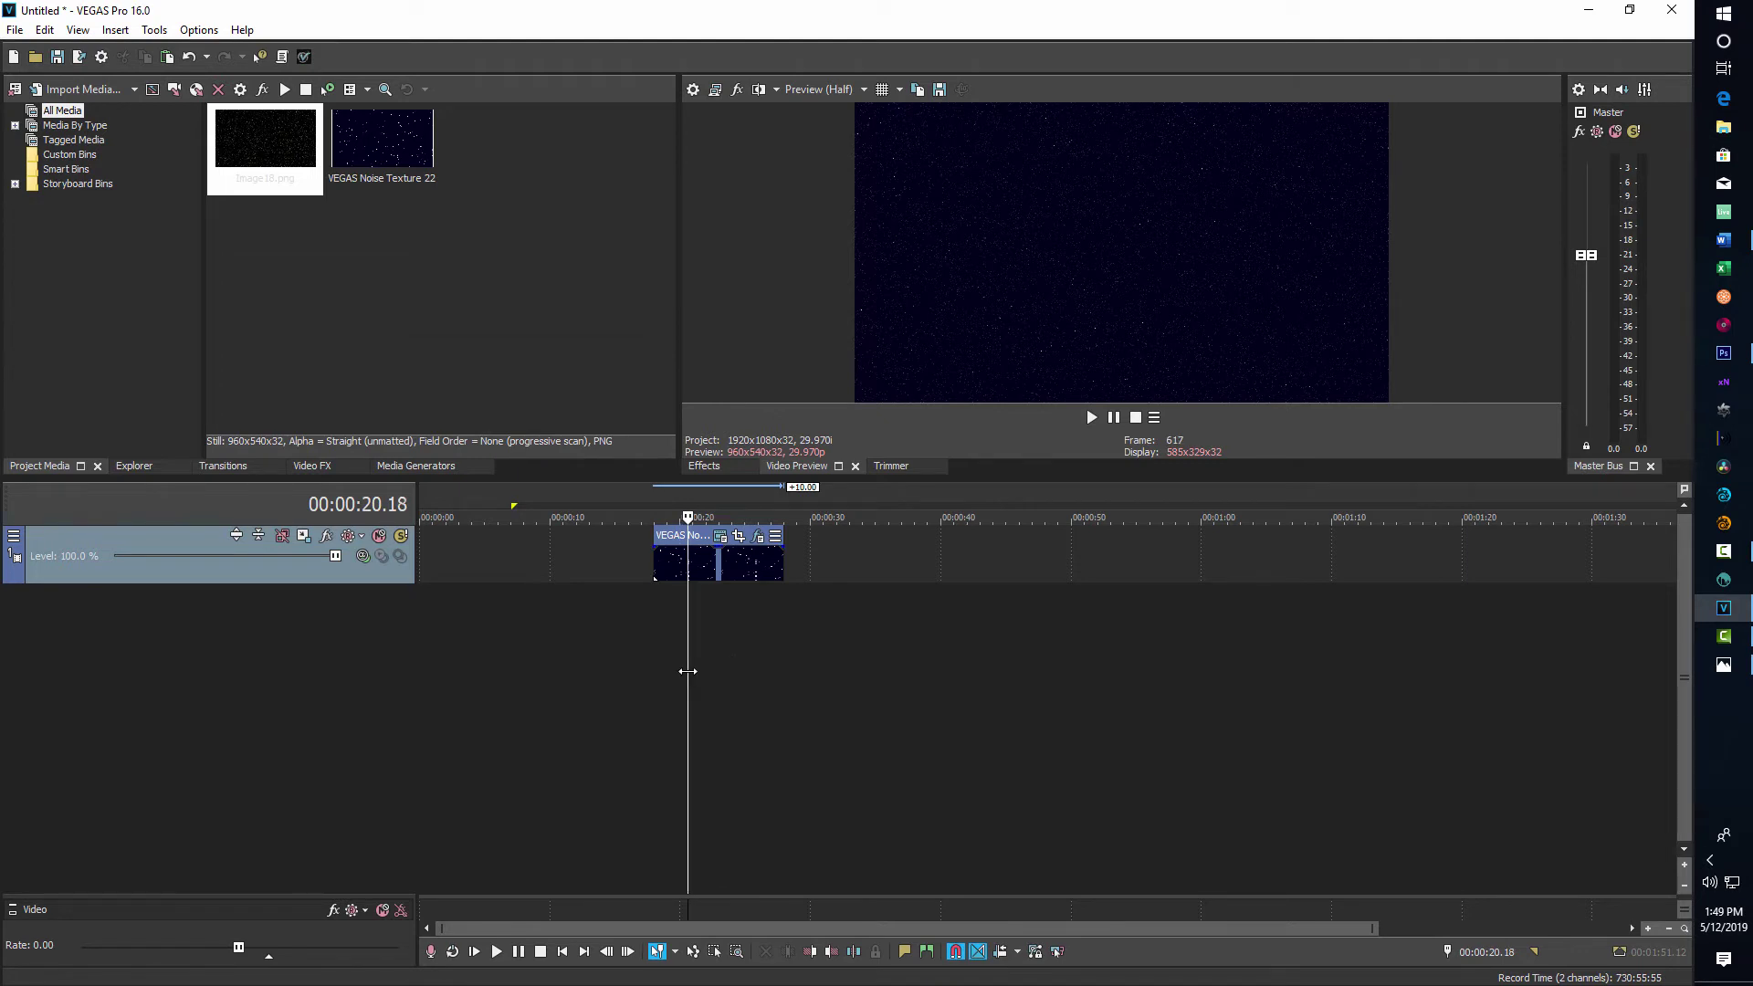
pyautogui.hotkey('ctrl', 'shift', 'q')
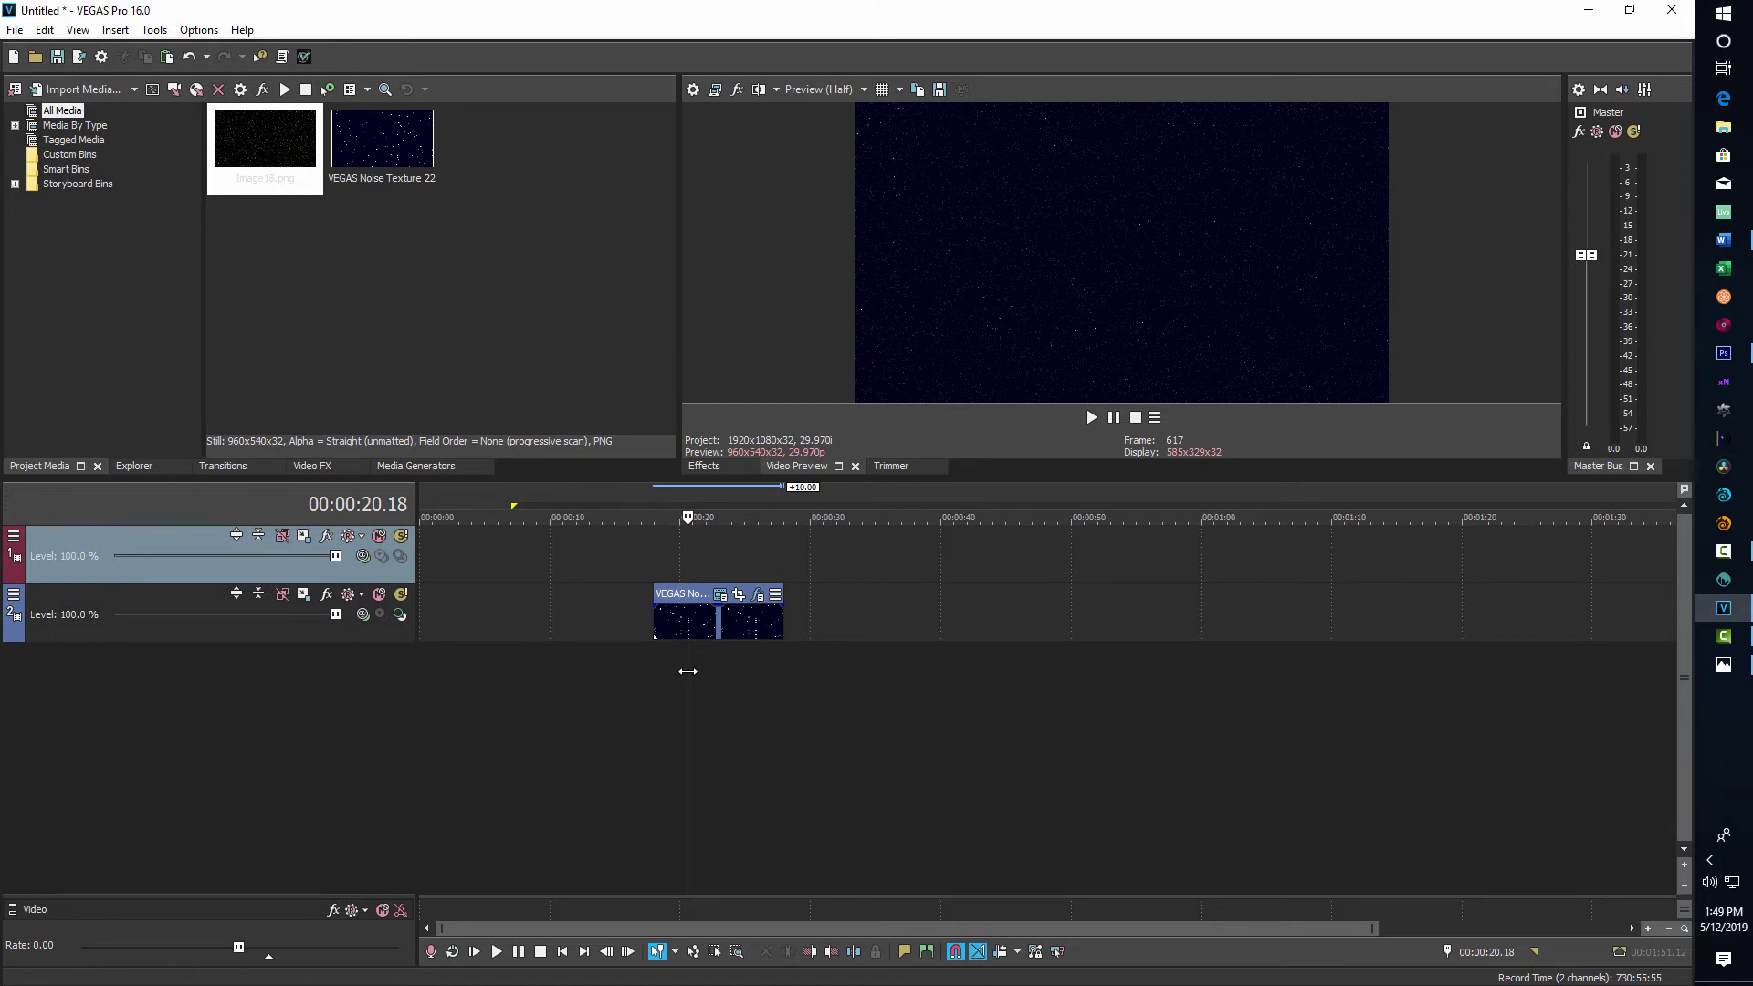
pyautogui.click(408, 467)
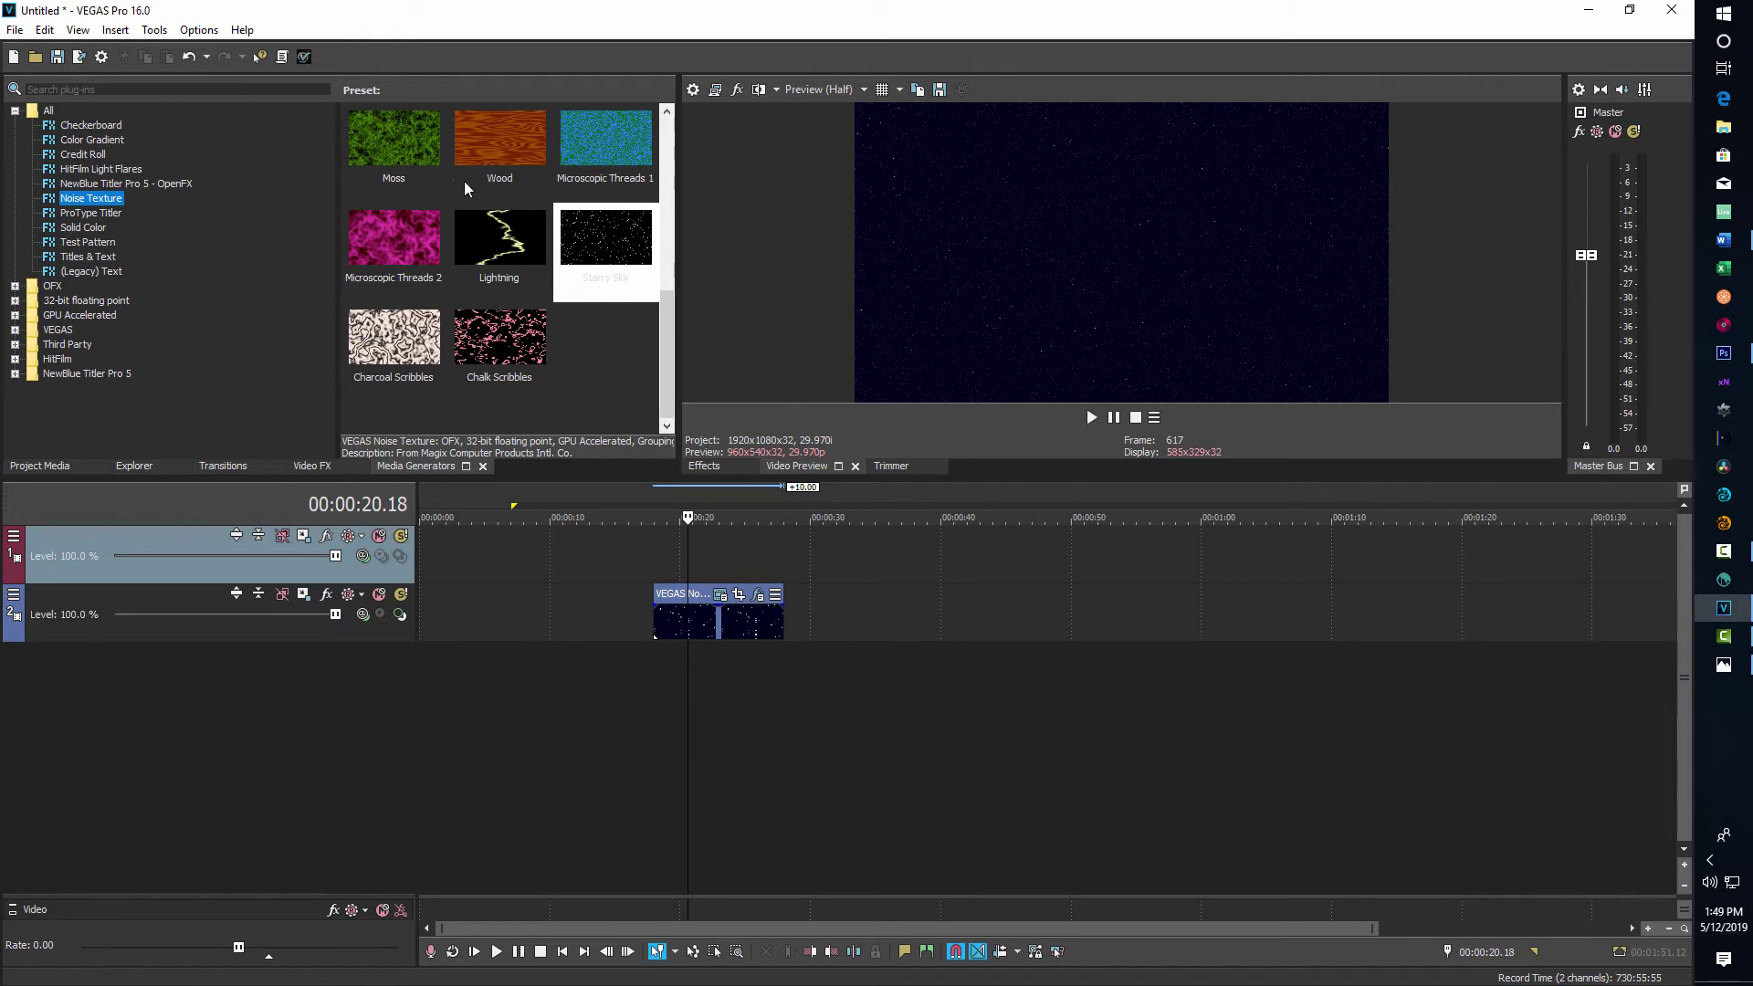
pyautogui.moveTo(666, 360); pyautogui.dragTo(666, 182)
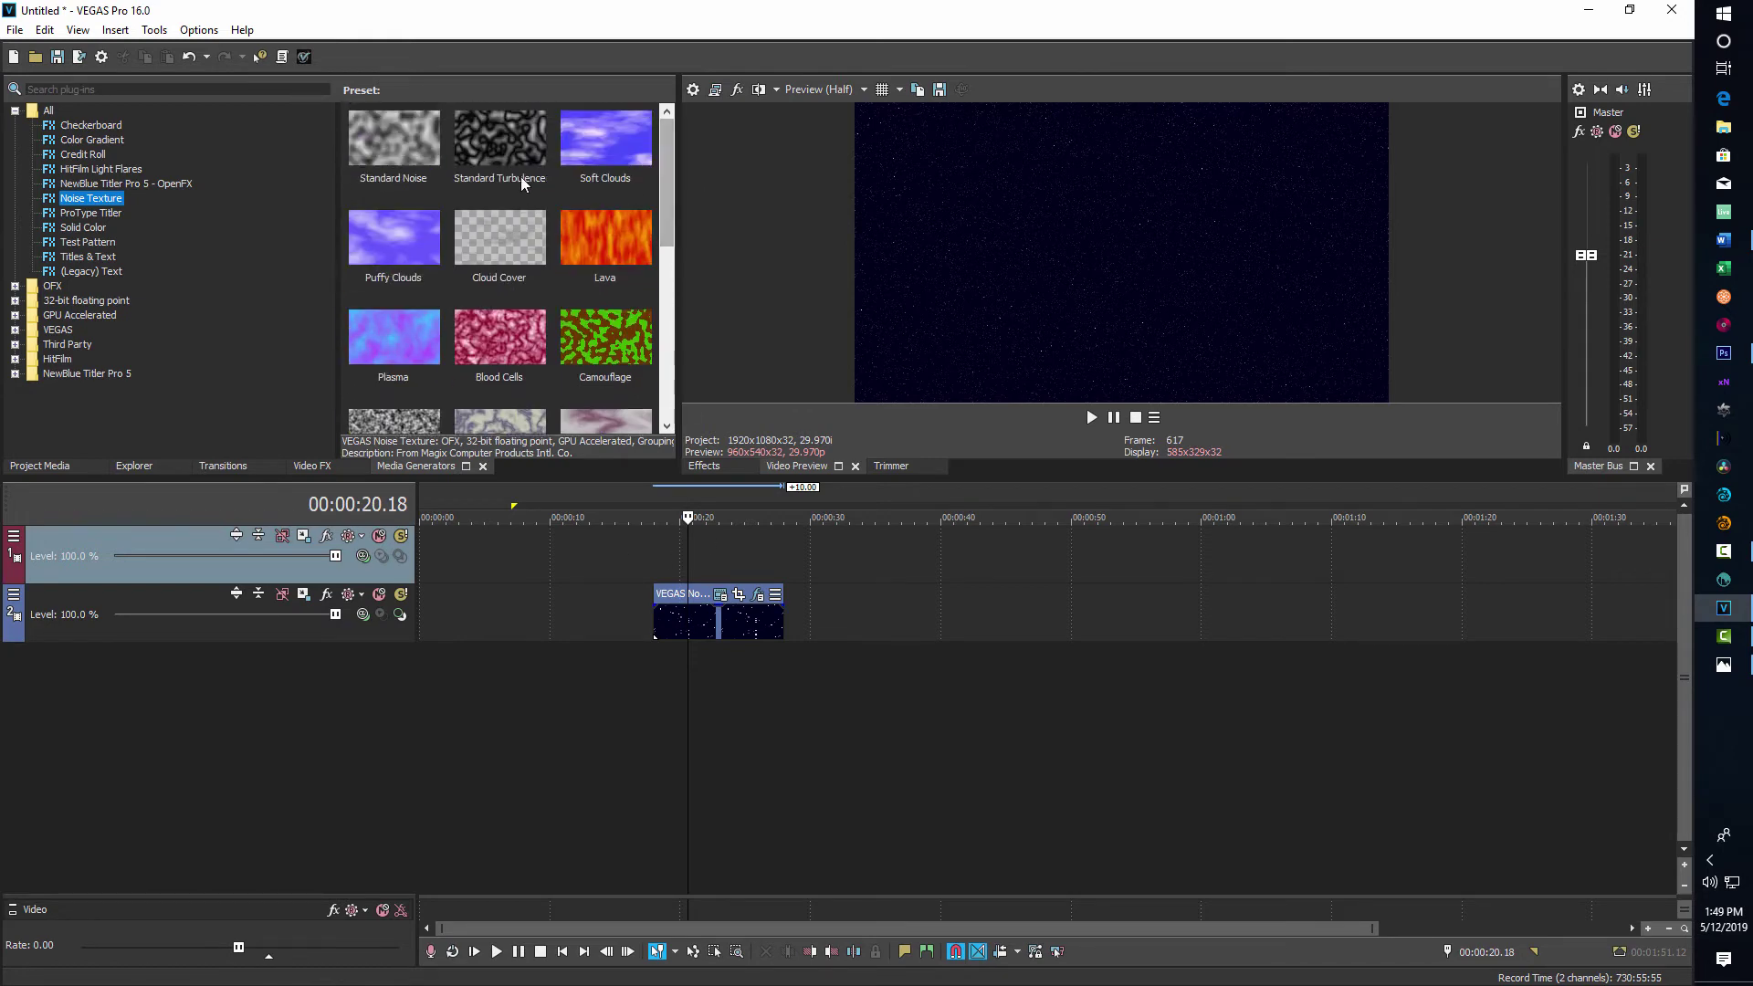
pyautogui.moveTo(521, 177); pyautogui.dragTo(665, 551)
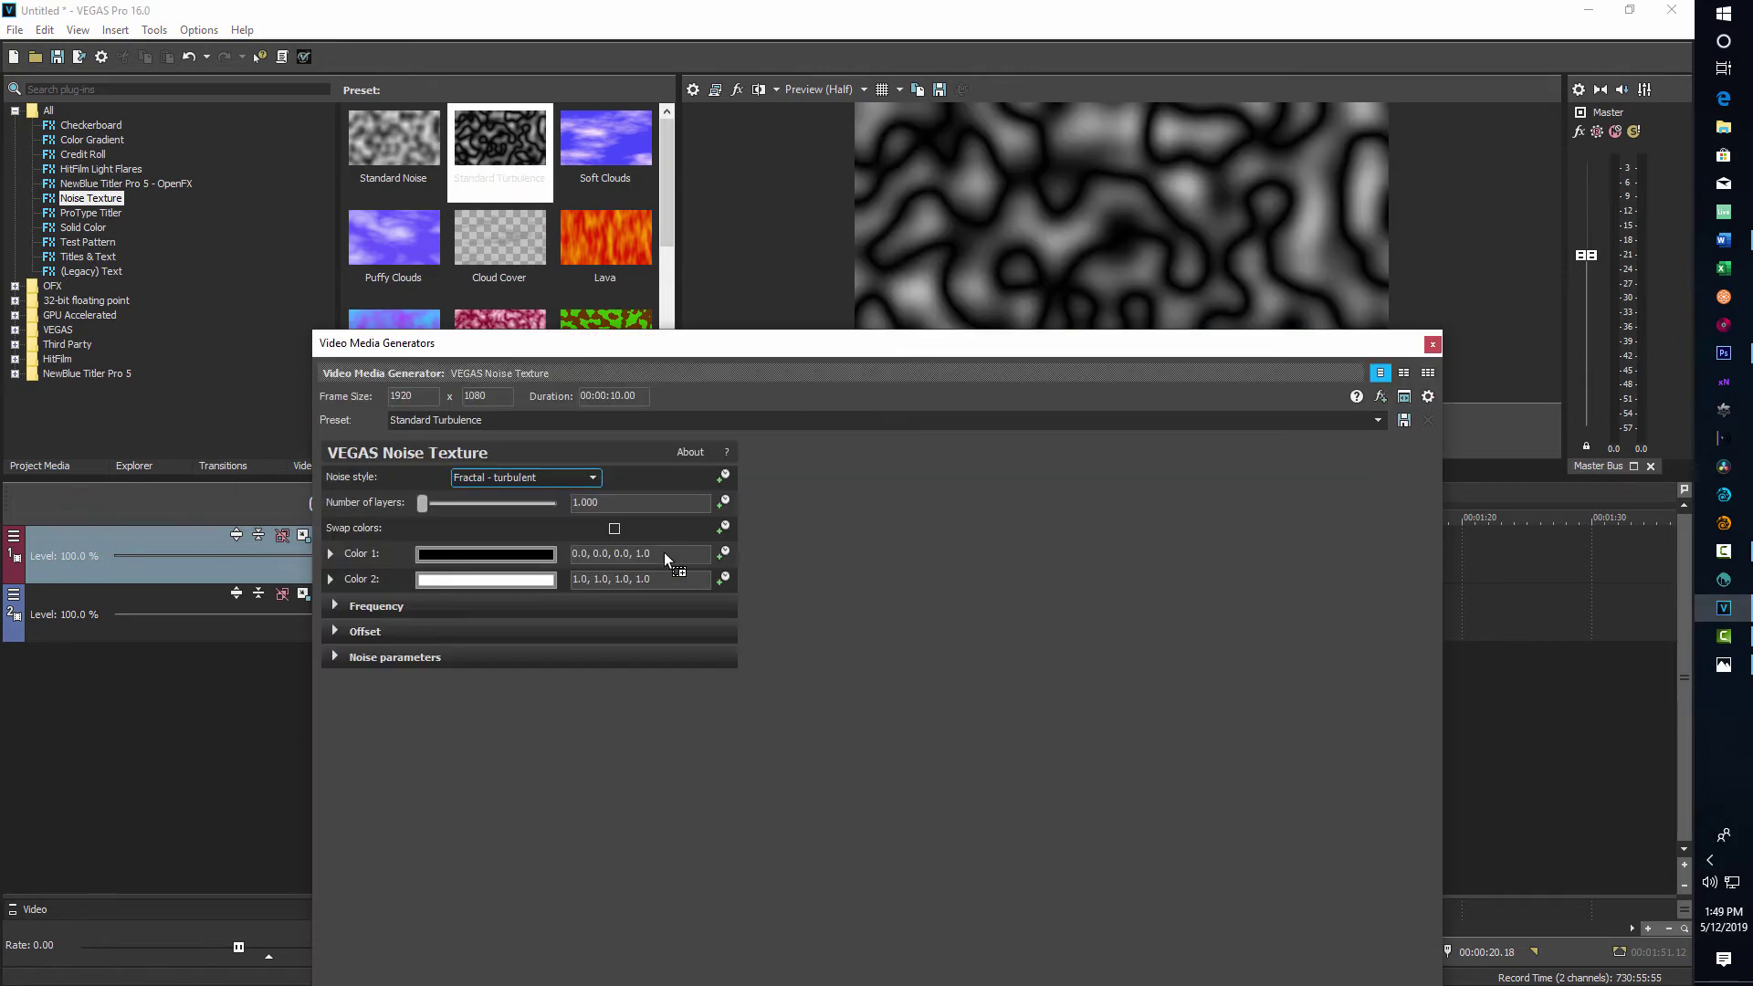
# Increase the Standard Turbulence's number of layers to 5
pyautogui.moveTo(1116, 349); pyautogui.dragTo(1317, 703)
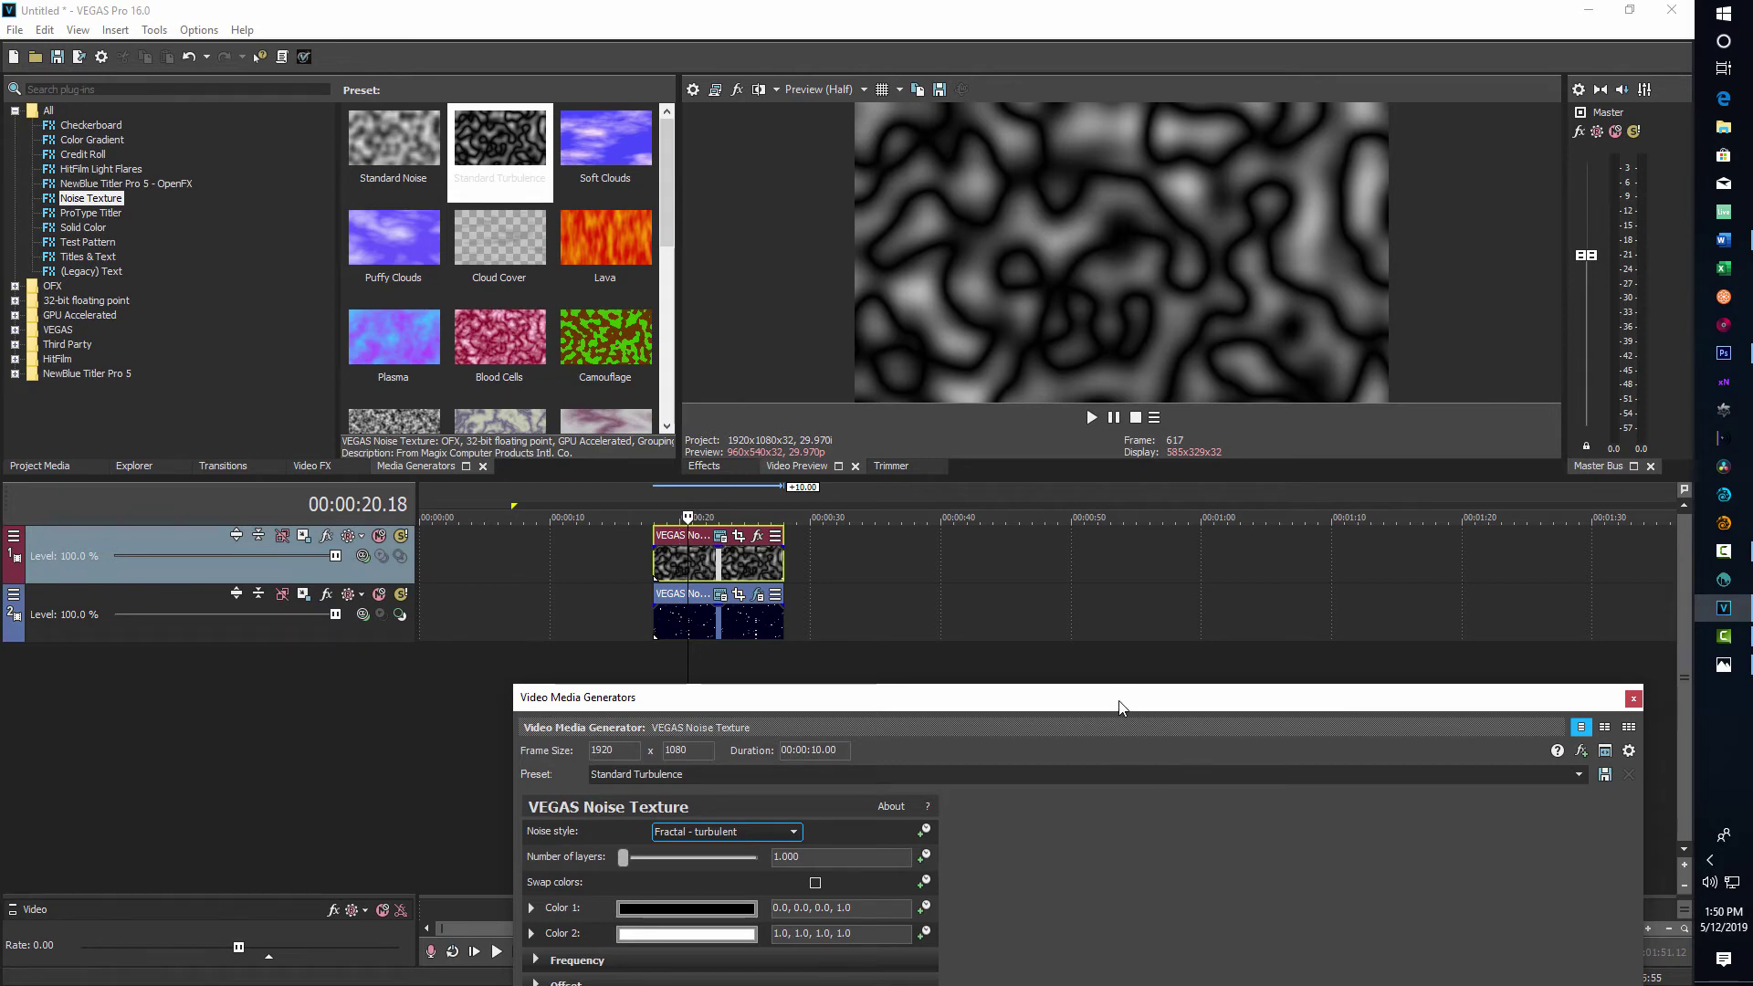
pyautogui.moveTo(1098, 694); pyautogui.dragTo(1188, 474)
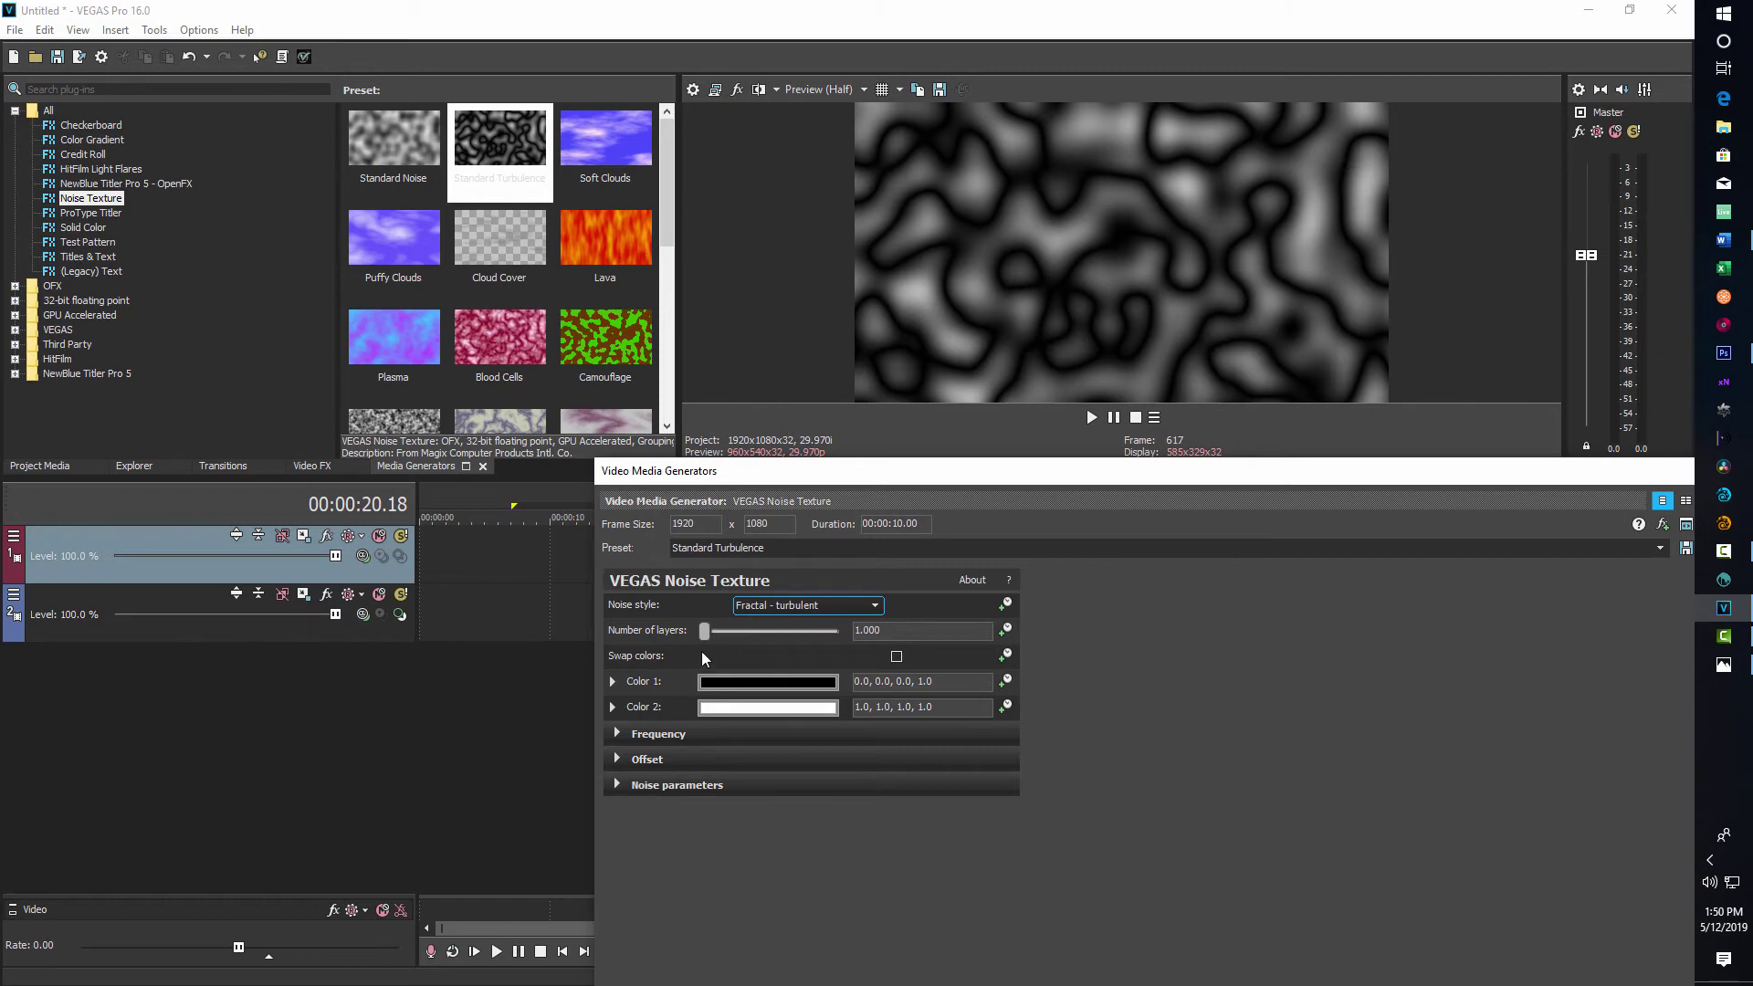
pyautogui.moveTo(705, 630); pyautogui.dragTo(995, 632)
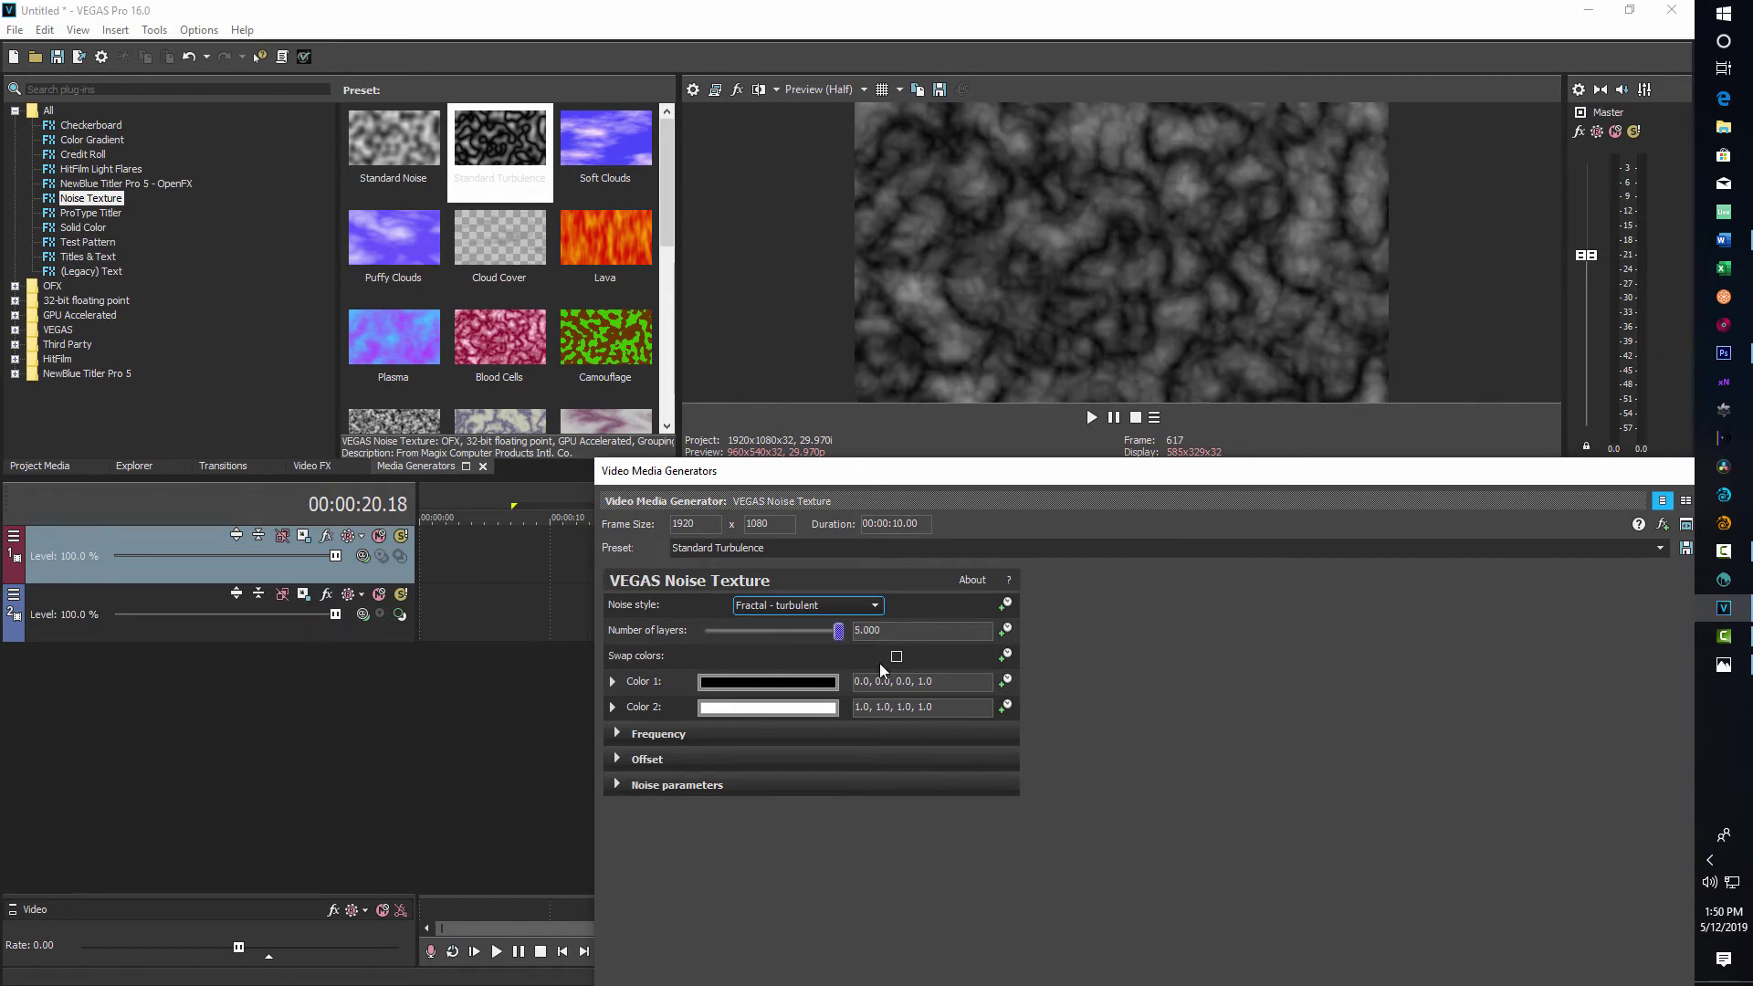
# Make turbulence Color 2 fully transparent white (1.0, 1.0, 1.0, 0.0)
pyautogui.click(819, 709)
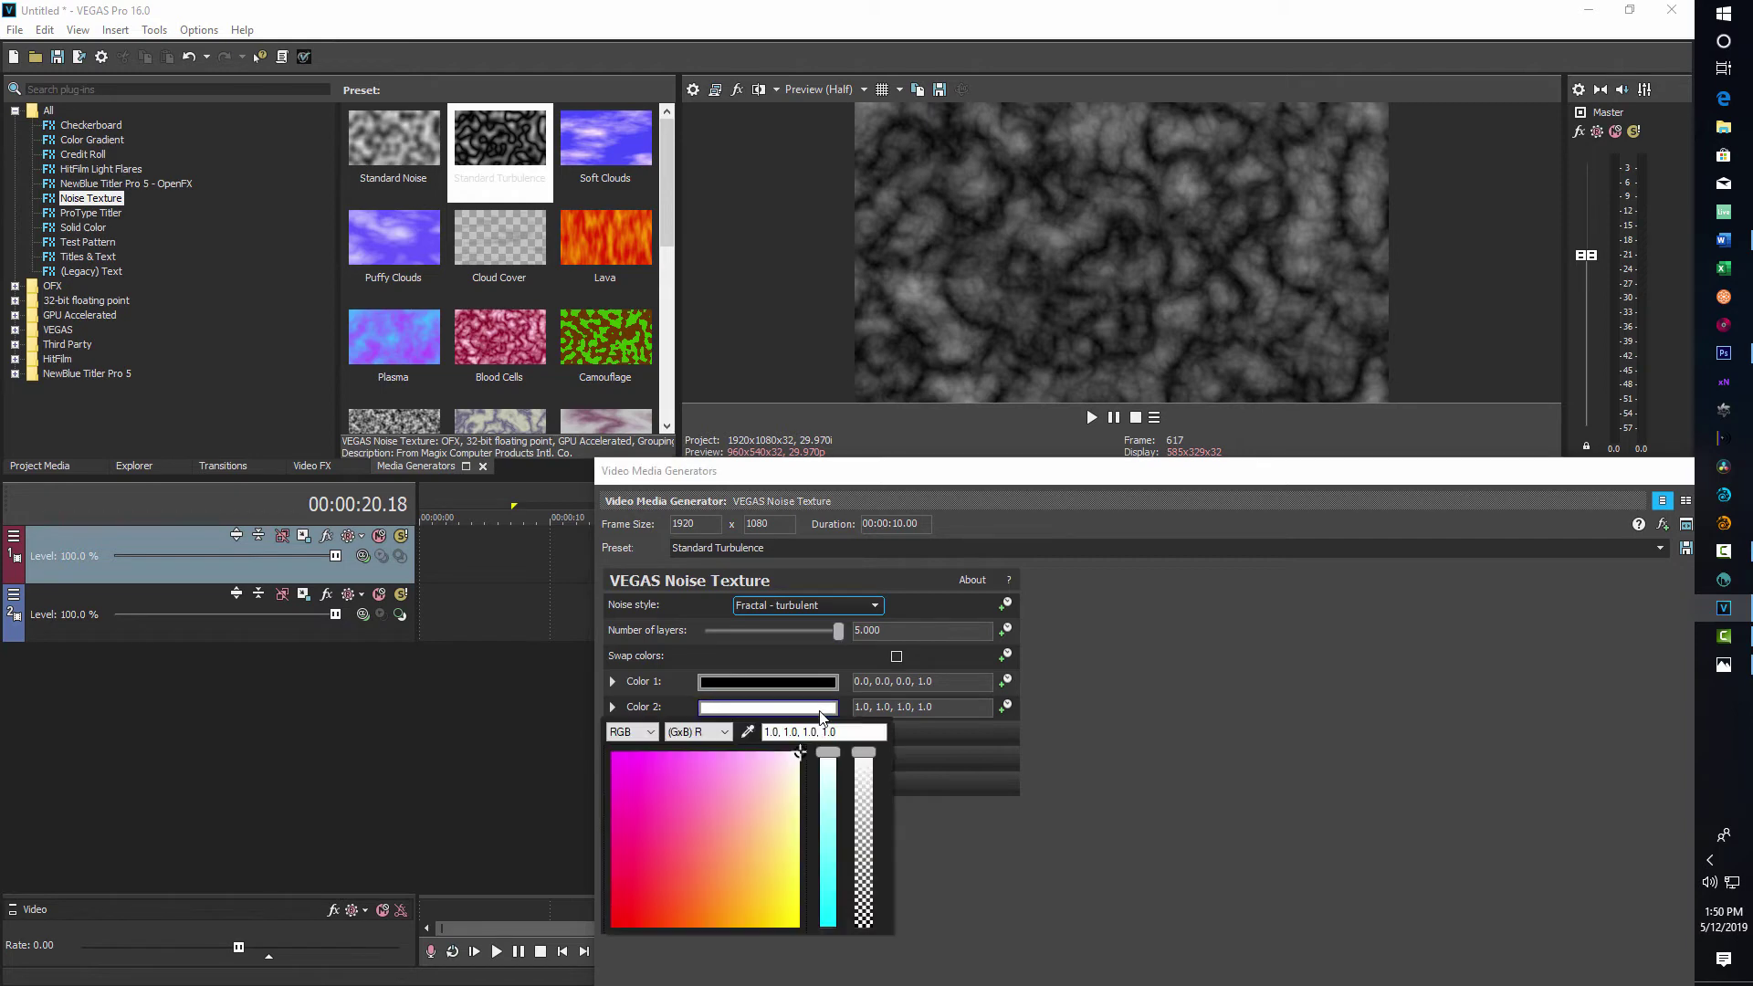
pyautogui.moveTo(863, 754); pyautogui.dragTo(864, 940)
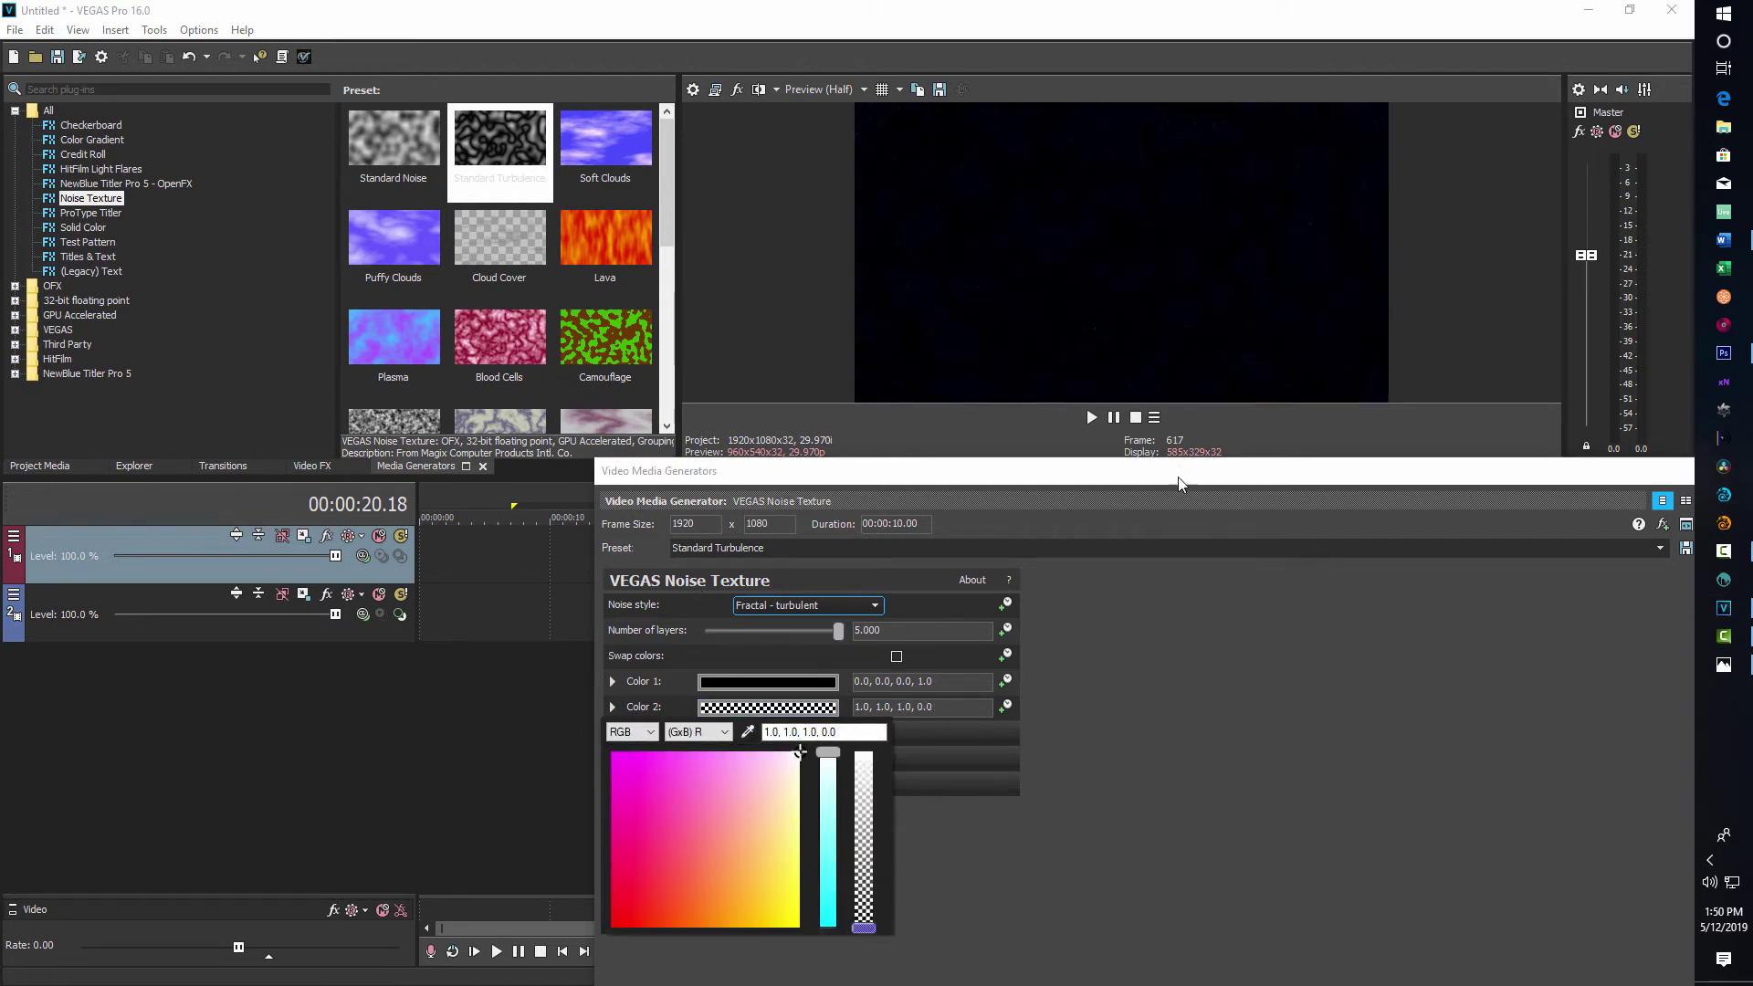
pyautogui.moveTo(1180, 480); pyautogui.dragTo(1522, 488)
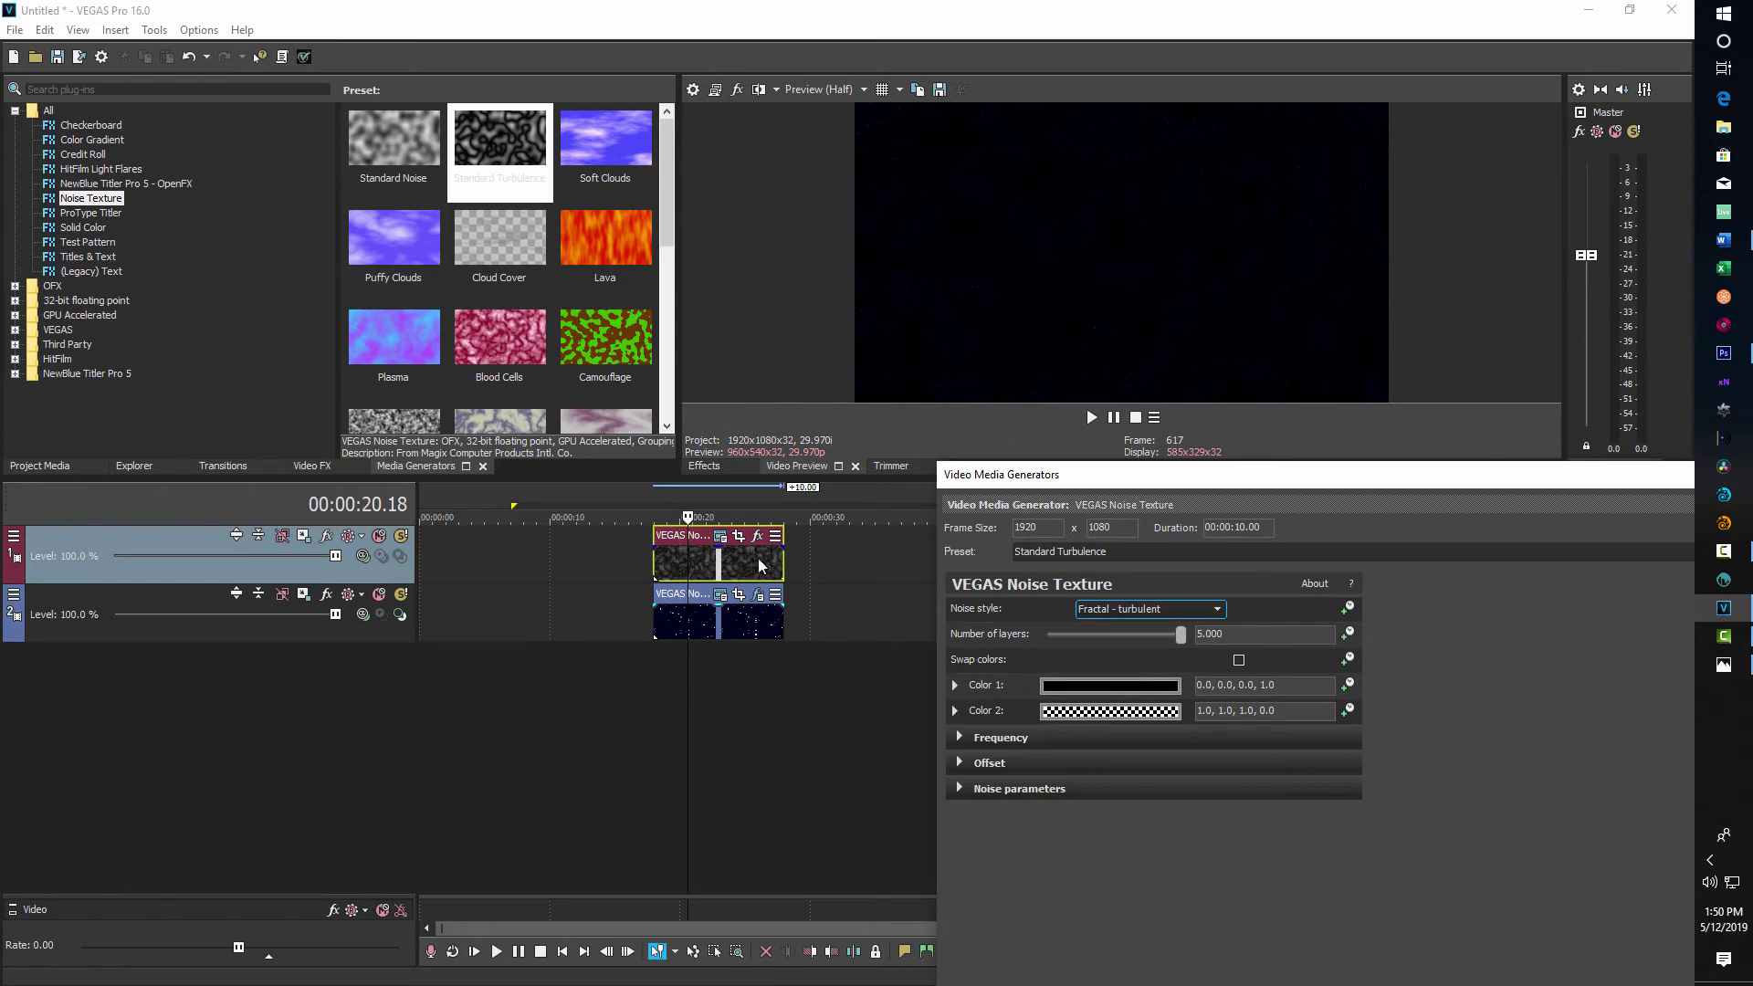
# Expand the Frequency, Offset and Noise parameters groups of the turbulence generator
pyautogui.click(959, 738)
pyautogui.moveTo(1310, 478); pyautogui.dragTo(1570, 205)
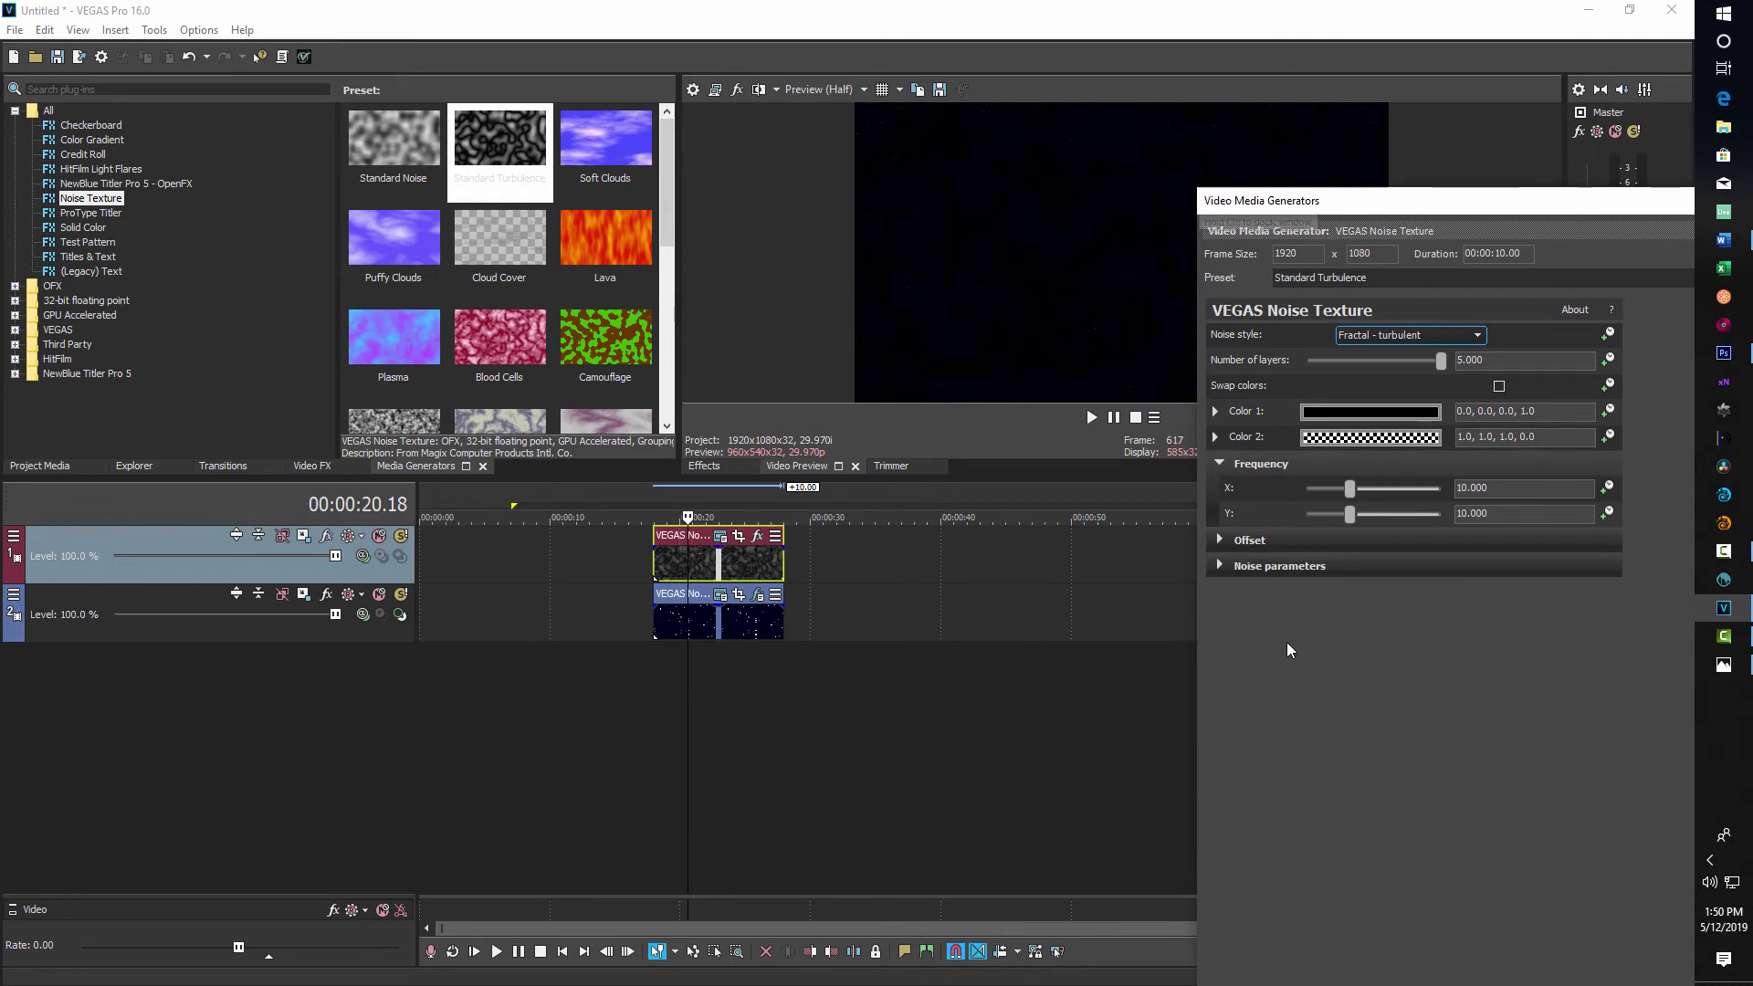
pyautogui.click(1220, 540)
pyautogui.click(1219, 642)
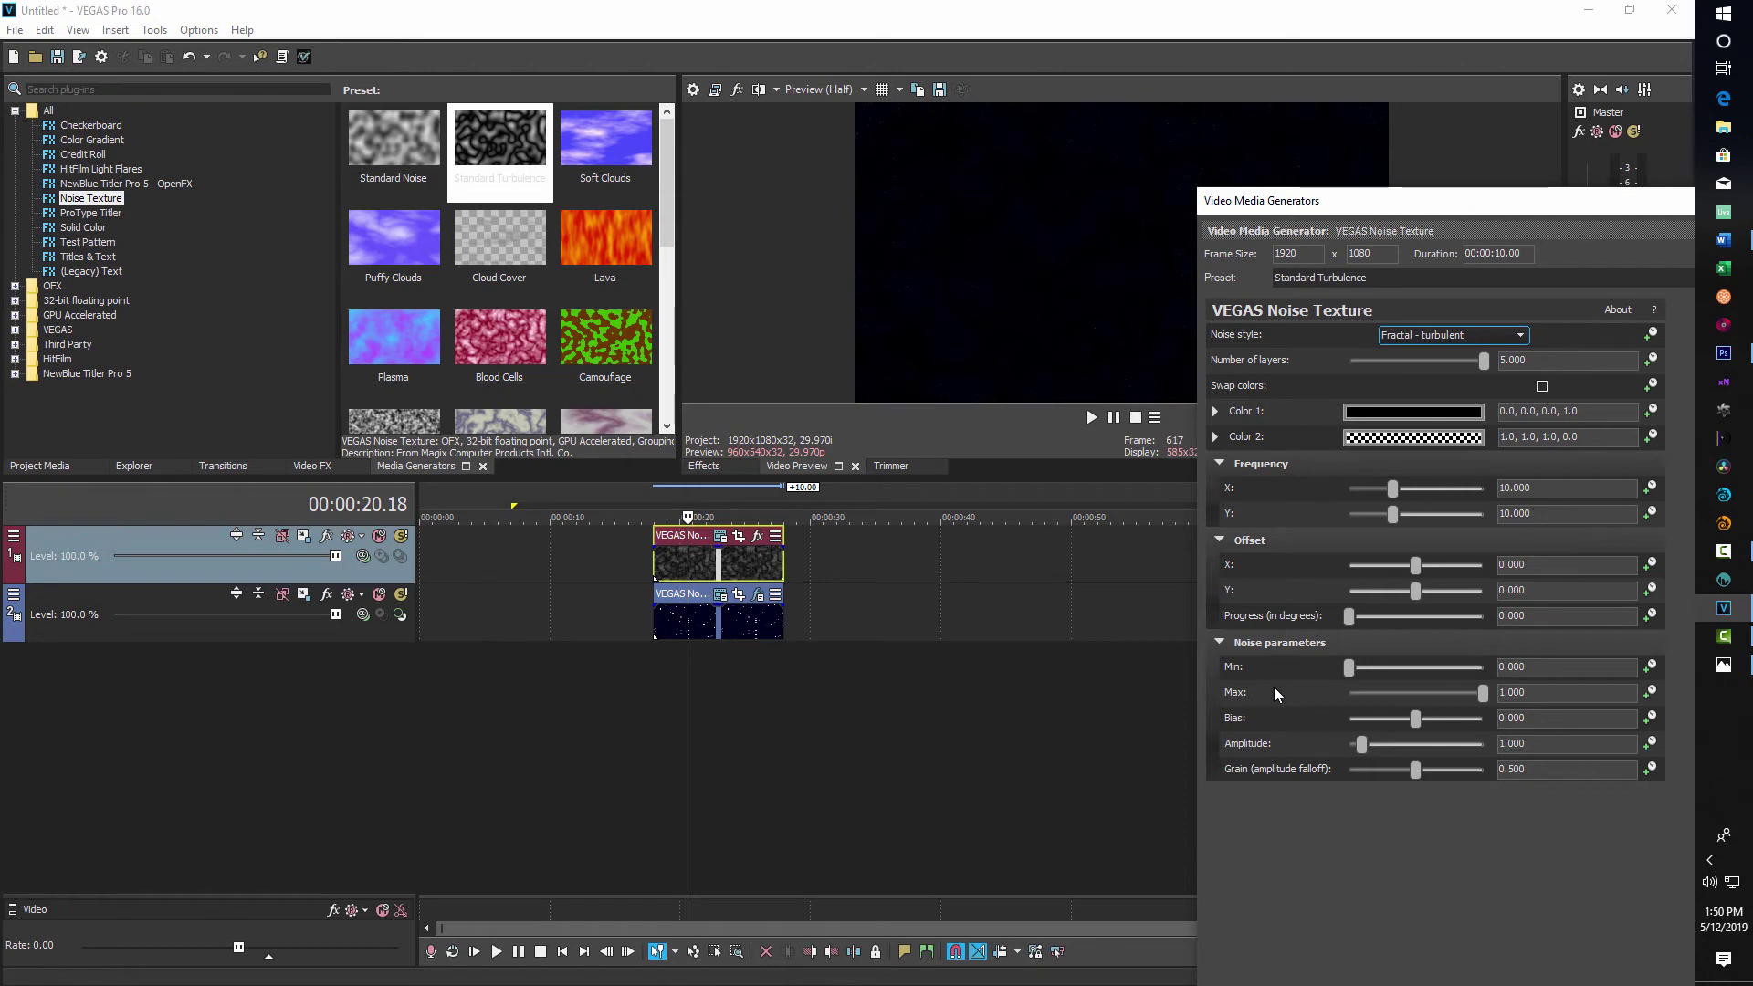
# Set the turbulence Frequency to X 3.600 and Y 5.100
pyautogui.click(1559, 486)
pyautogui.write('3.6')
pyautogui.click(1550, 514)
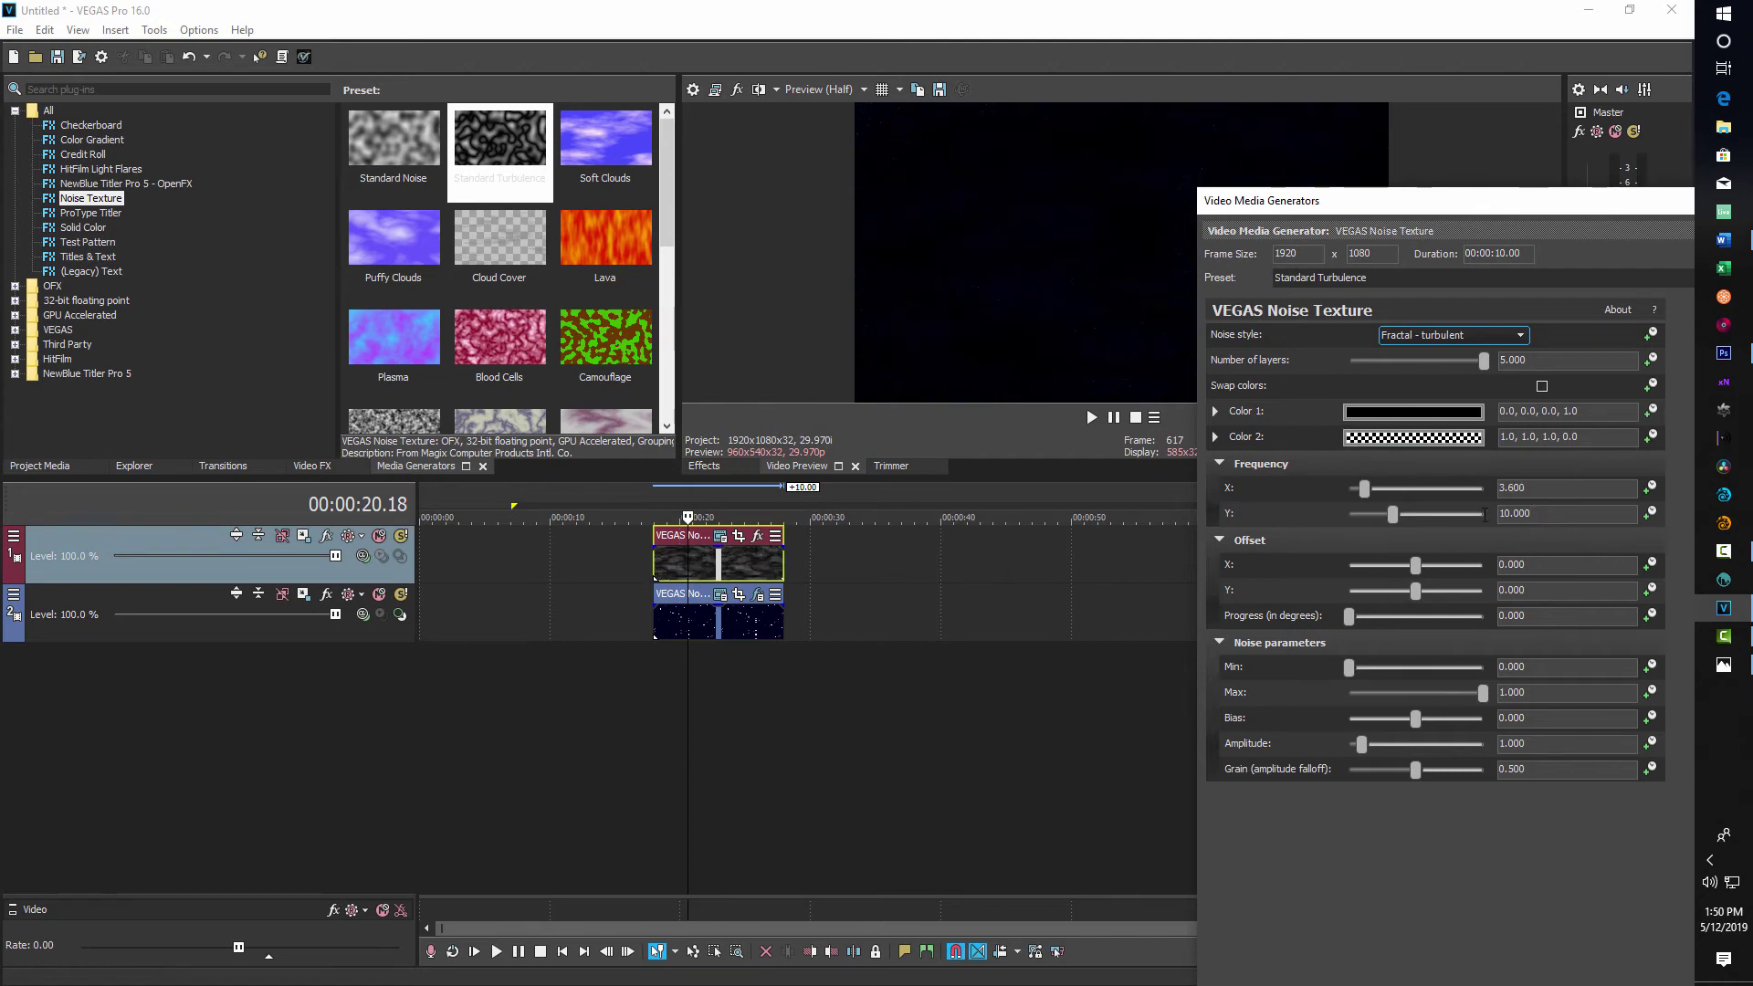
pyautogui.moveTo(1484, 514); pyautogui.dragTo(1337, 514)
pyautogui.write('5.1')
pyautogui.press('Return')
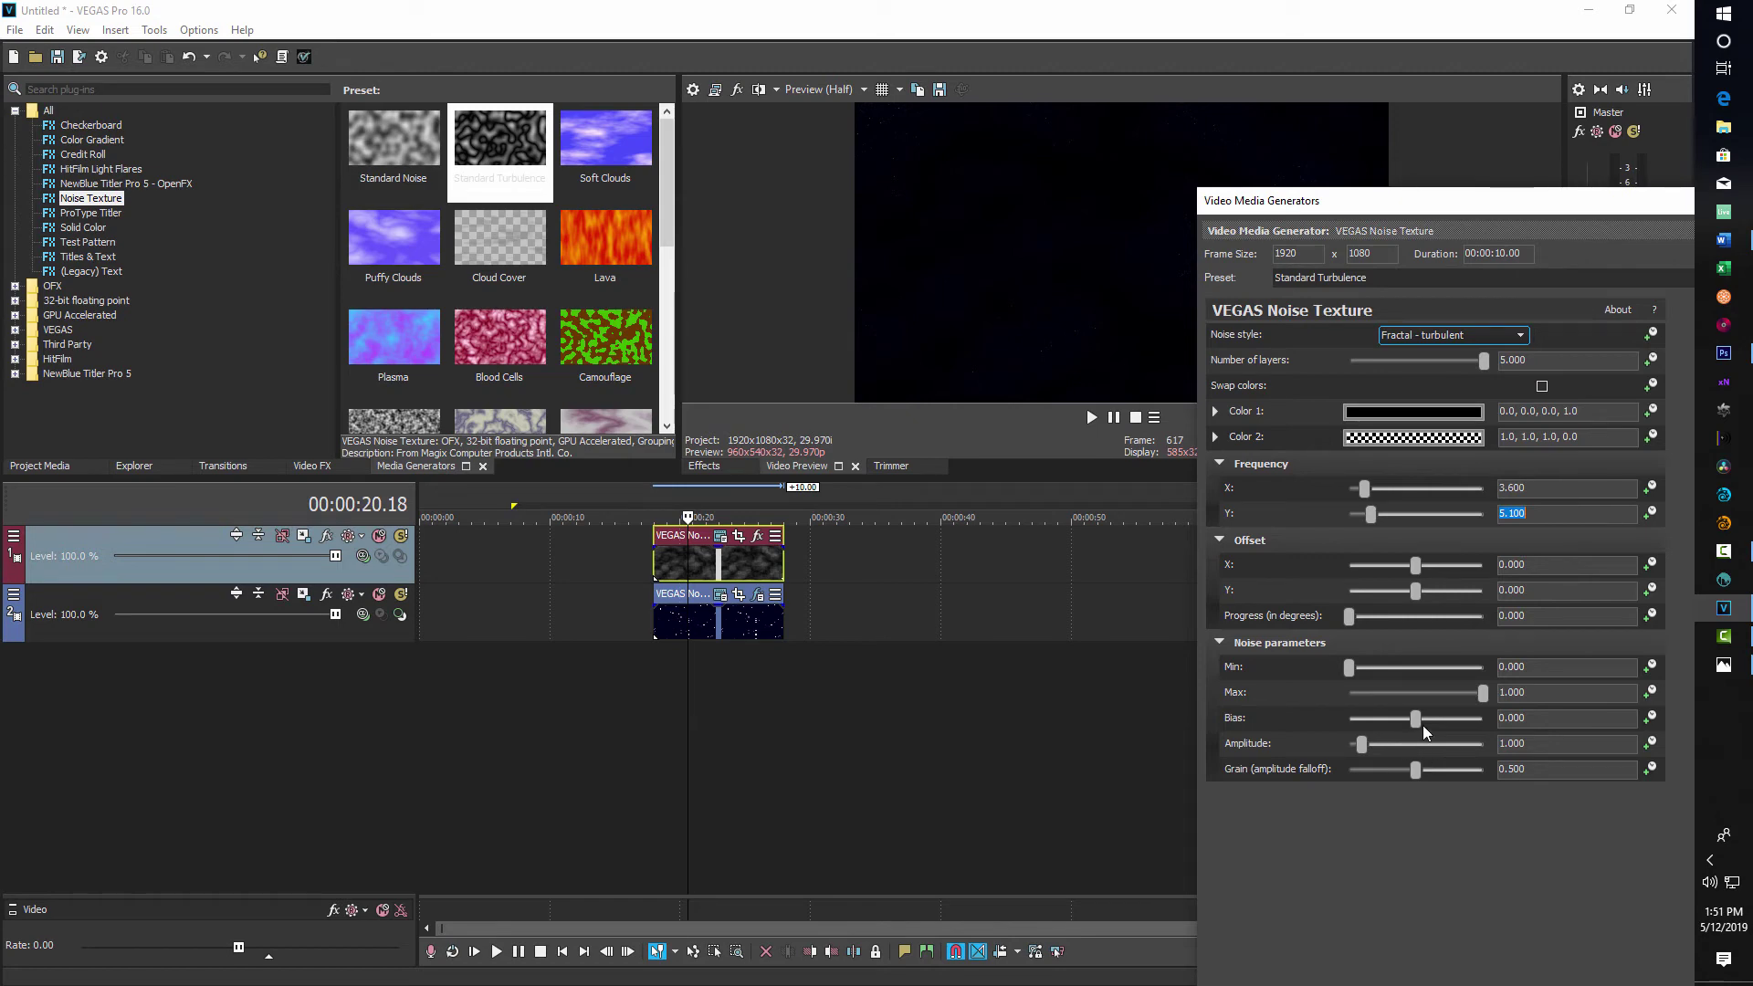
# Lower the noise Bias slightly, raise Amplitude to about 5 and set Grain to 0.400
pyautogui.moveTo(1419, 721); pyautogui.dragTo(1457, 720)
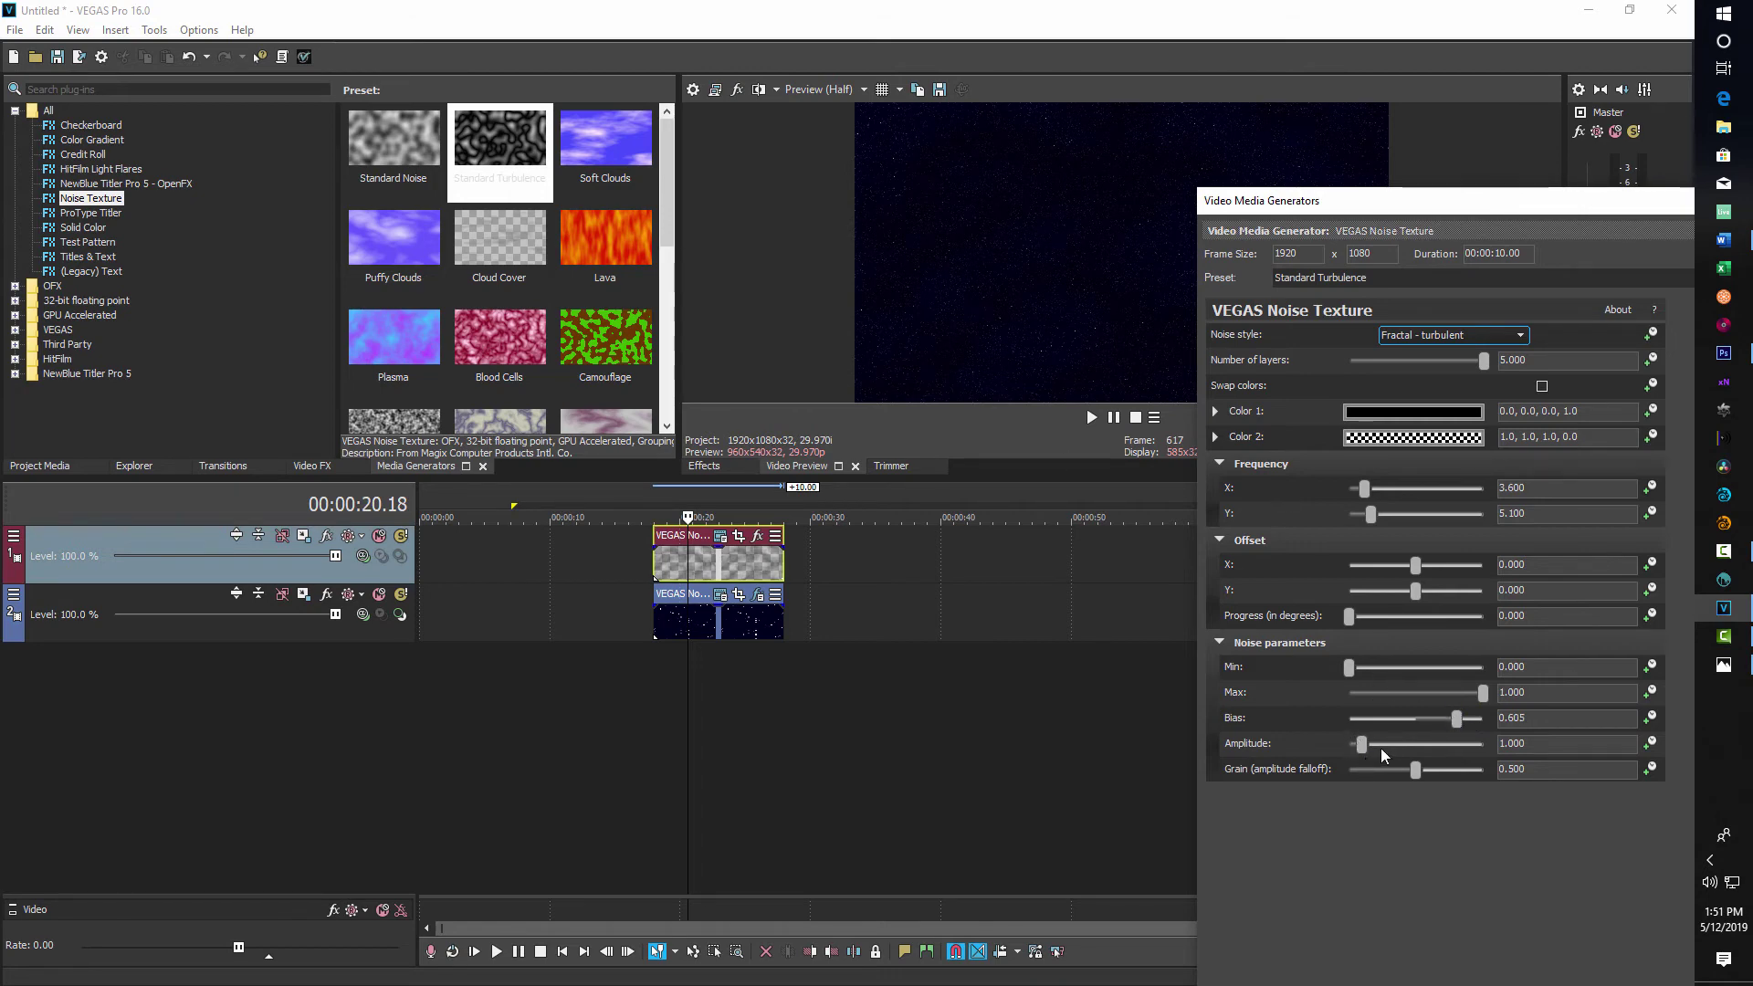
pyautogui.moveTo(1364, 742); pyautogui.dragTo(1386, 773)
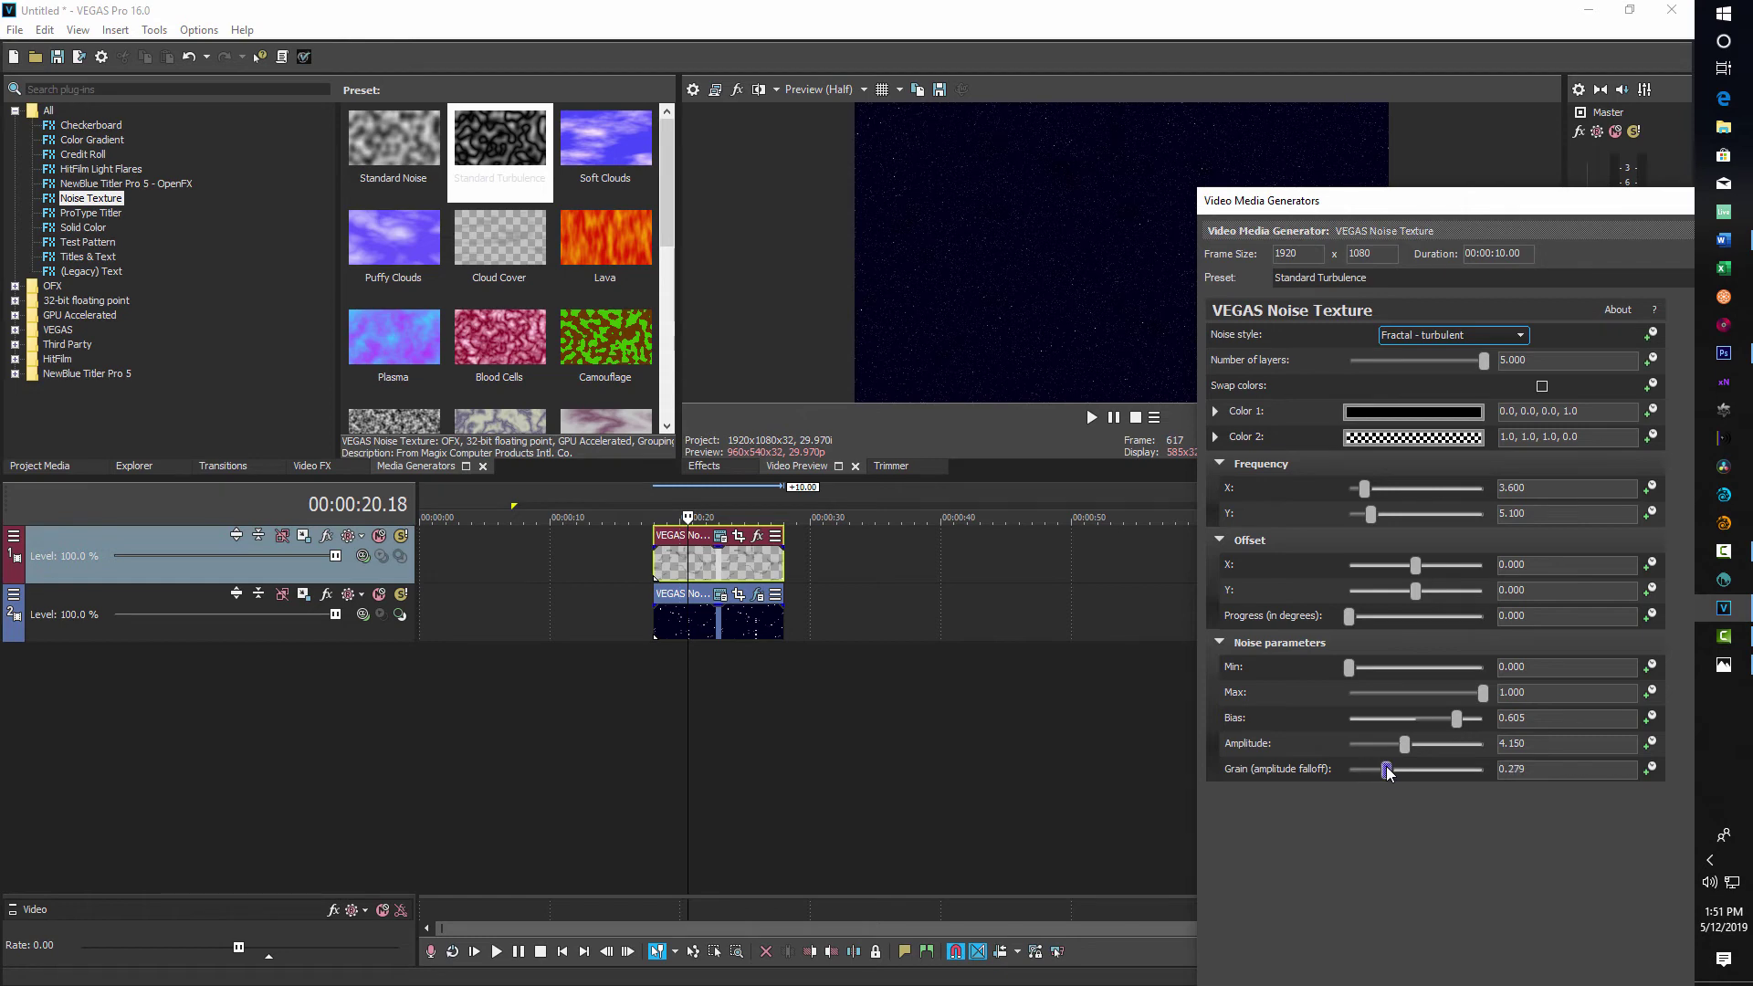
pyautogui.click(1387, 772)
pyautogui.write('0.4')
pyautogui.press('Return')
# Set Amplitude to 2.400 and Bias to -0.030, then fine-tune Bias while watching the preview
pyautogui.click(1567, 745)
pyautogui.write('2.4')
pyautogui.press('Return')
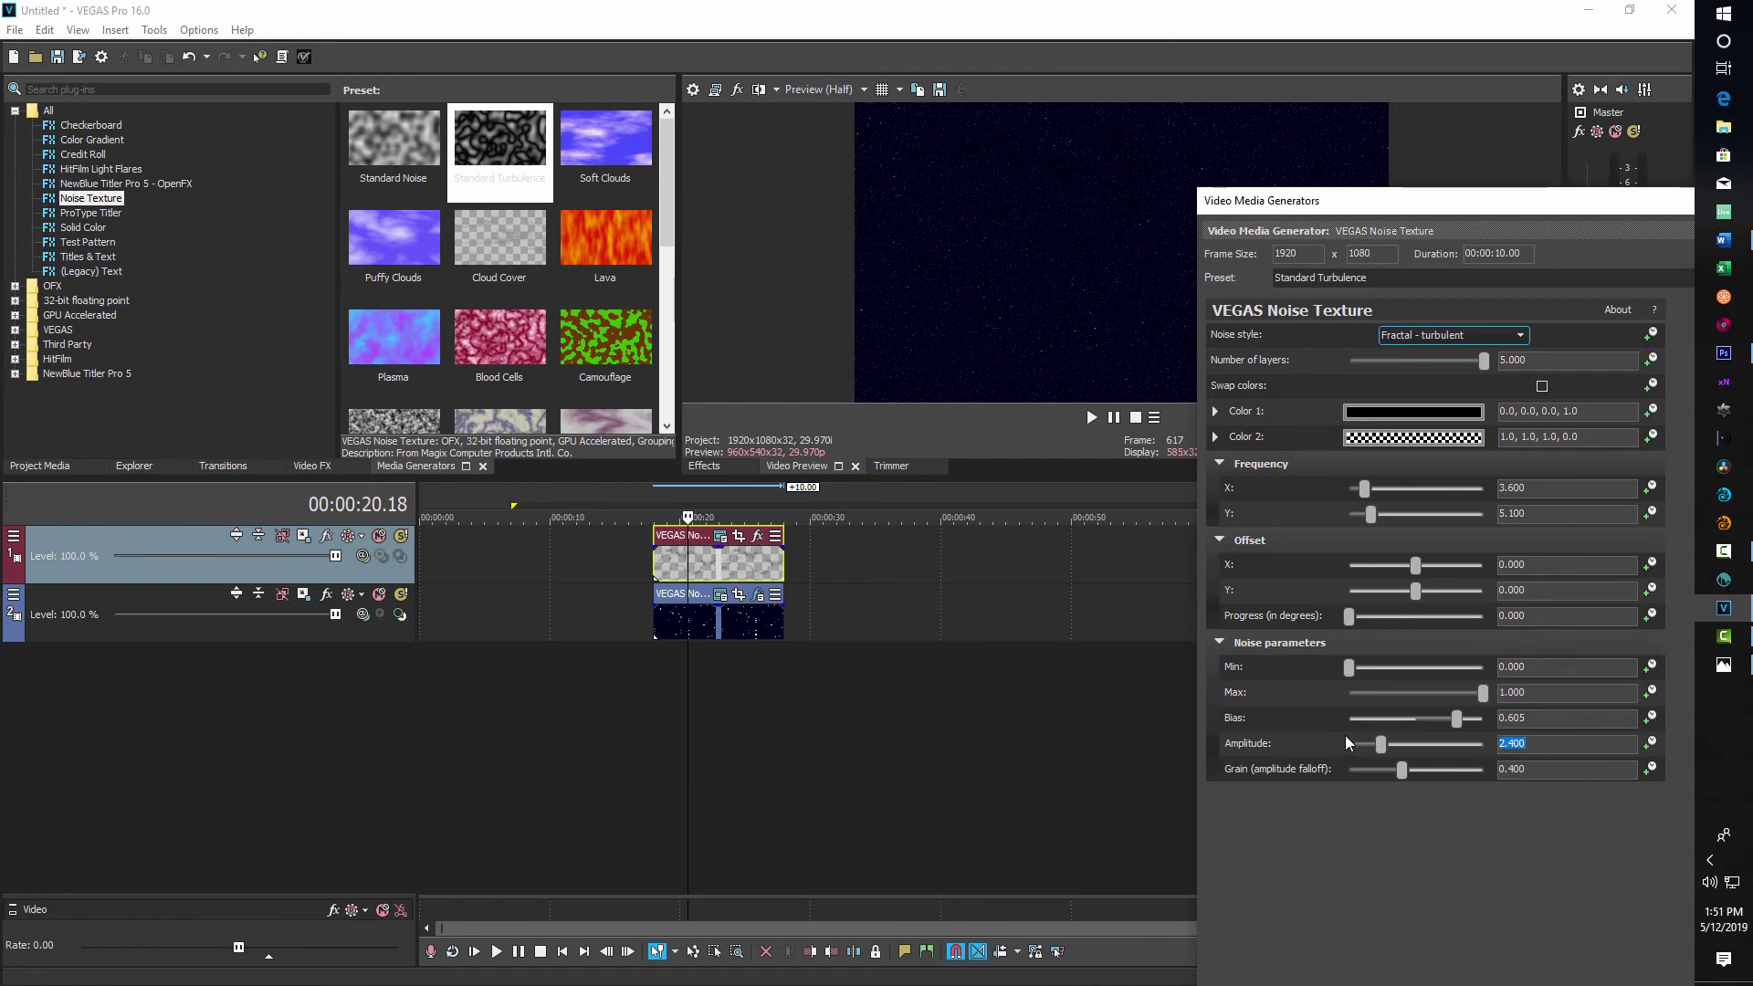
pyautogui.click(1561, 719)
pyautogui.write('-')
pyautogui.write('0.03')
pyautogui.press('Return')
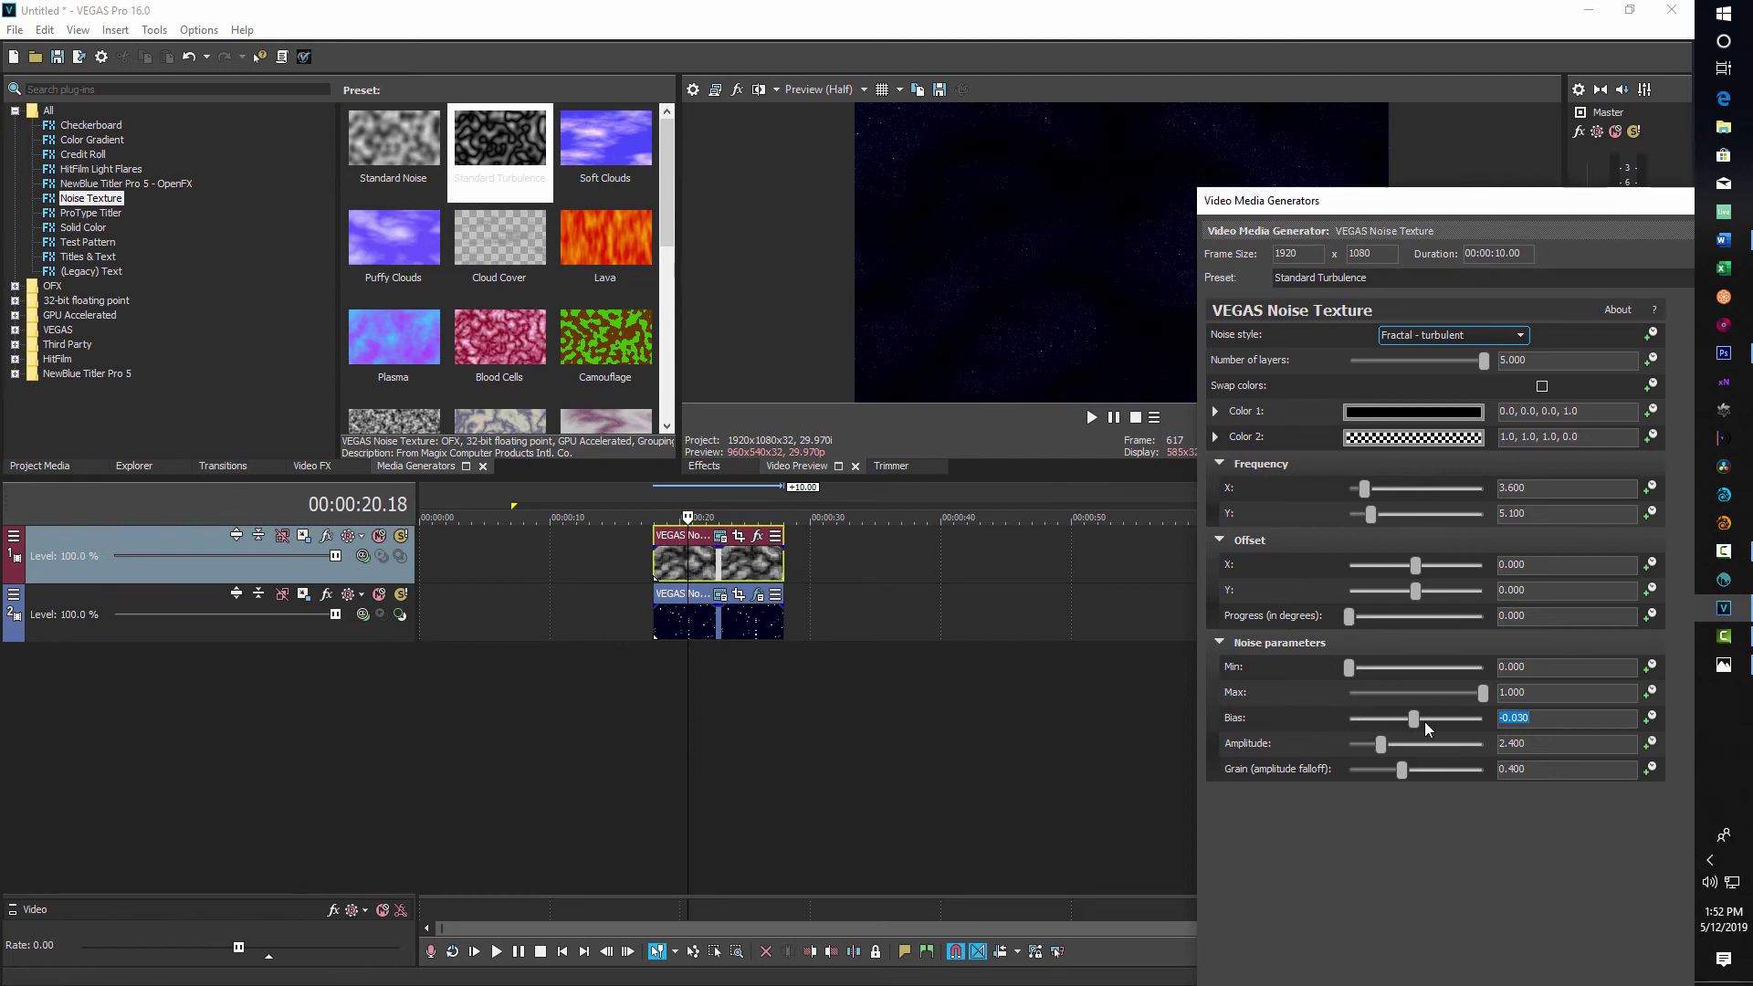
pyautogui.moveTo(1413, 719)
pyautogui.mouseDown()
pyautogui.moveTo(1380, 721)
pyautogui.moveTo(1475, 721)
pyautogui.moveTo(1400, 747)
pyautogui.moveTo(1431, 745)
pyautogui.moveTo(1416, 747)
pyautogui.moveTo(1429, 769)
pyautogui.moveTo(1445, 767)
pyautogui.moveTo(1374, 770)
pyautogui.moveTo(1405, 742)
pyautogui.moveTo(1384, 741)
pyautogui.moveTo(1425, 743)
pyautogui.mouseUp()
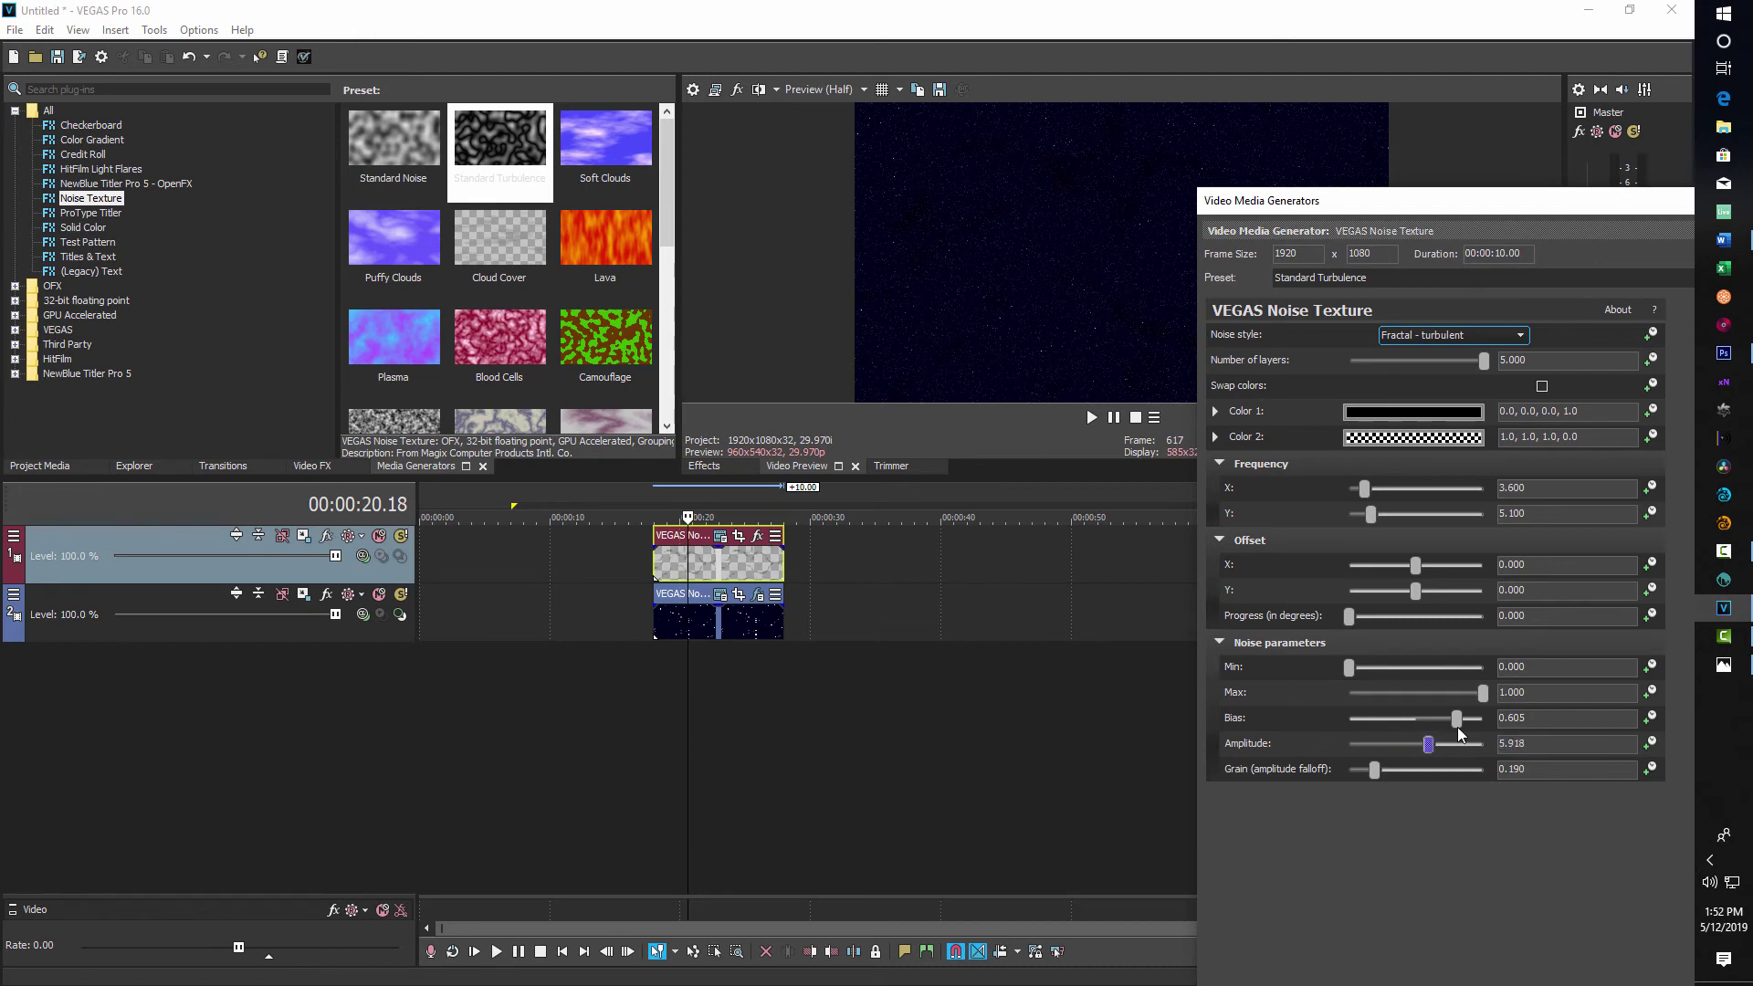
pyautogui.moveTo(1453, 720)
pyautogui.mouseDown()
pyautogui.moveTo(1413, 718)
pyautogui.moveTo(1468, 723)
pyautogui.moveTo(1378, 720)
pyautogui.moveTo(1450, 721)
pyautogui.mouseUp()
# Switch the noise style to Fractal - smooth and refine Grain to about 0.347 and Bias to 0.102
pyautogui.click(1523, 338)
pyautogui.click(1483, 352)
pyautogui.moveTo(1401, 771); pyautogui.dragTo(1395, 771)
pyautogui.moveTo(1449, 719)
pyautogui.mouseDown()
pyautogui.moveTo(1394, 714)
pyautogui.moveTo(1452, 719)
pyautogui.moveTo(1381, 746)
pyautogui.moveTo(1422, 721)
pyautogui.moveTo(1372, 719)
pyautogui.moveTo(1417, 720)
pyautogui.mouseUp()
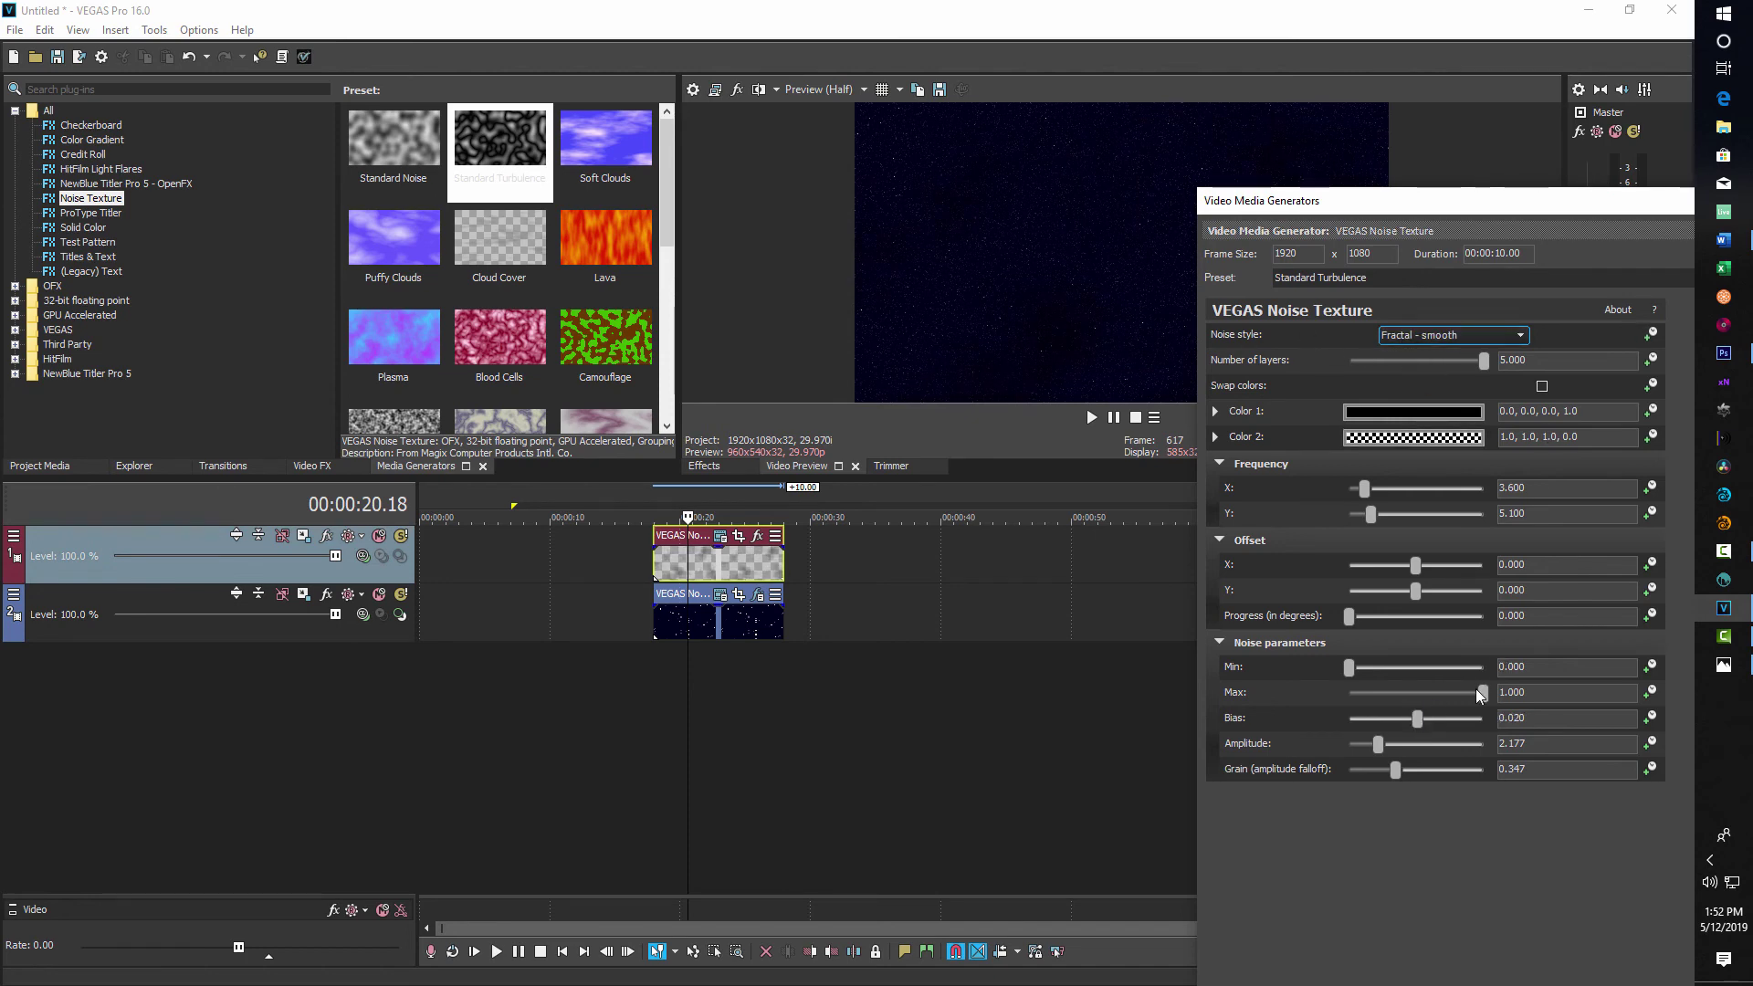
pyautogui.moveTo(1417, 719); pyautogui.dragTo(1385, 746)
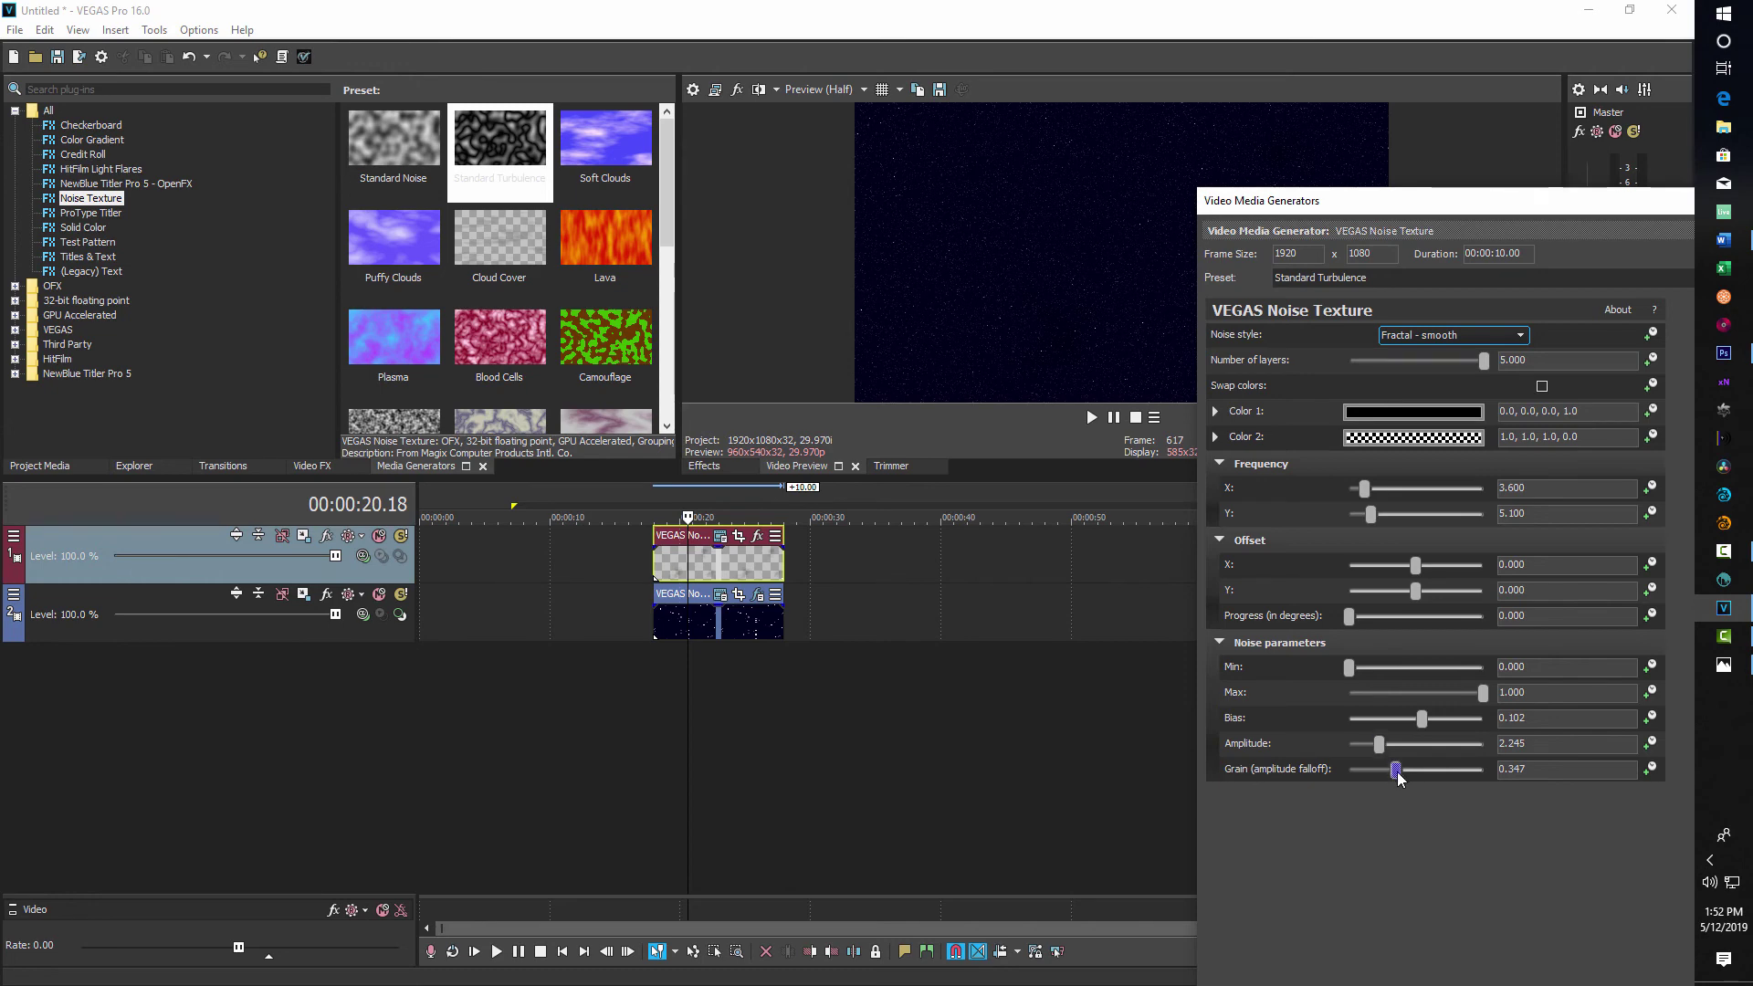
pyautogui.moveTo(1398, 773)
pyautogui.mouseDown()
pyautogui.moveTo(1447, 768)
pyautogui.moveTo(1365, 770)
pyautogui.moveTo(1391, 769)
pyautogui.mouseUp()
pyautogui.moveTo(1460, 203); pyautogui.dragTo(1385, 483)
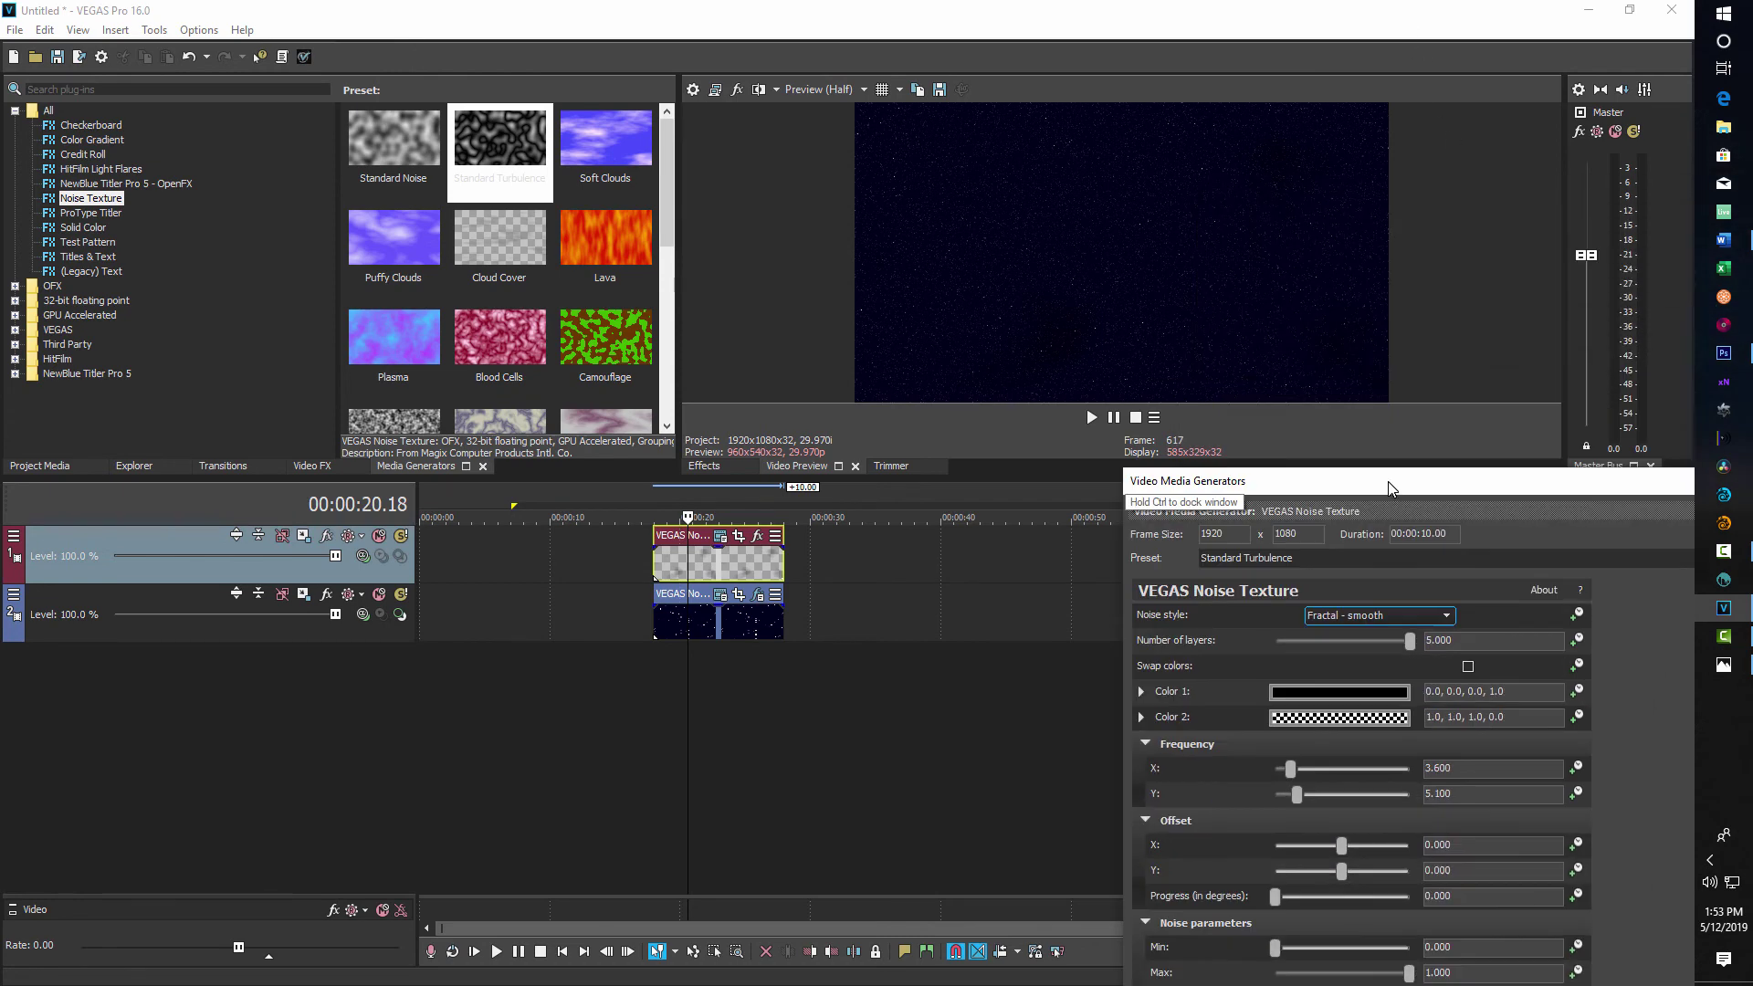
# Close the generator settings and save the preview frame as snapshot Image19.png
pyautogui.doubleClick(1441, 487)
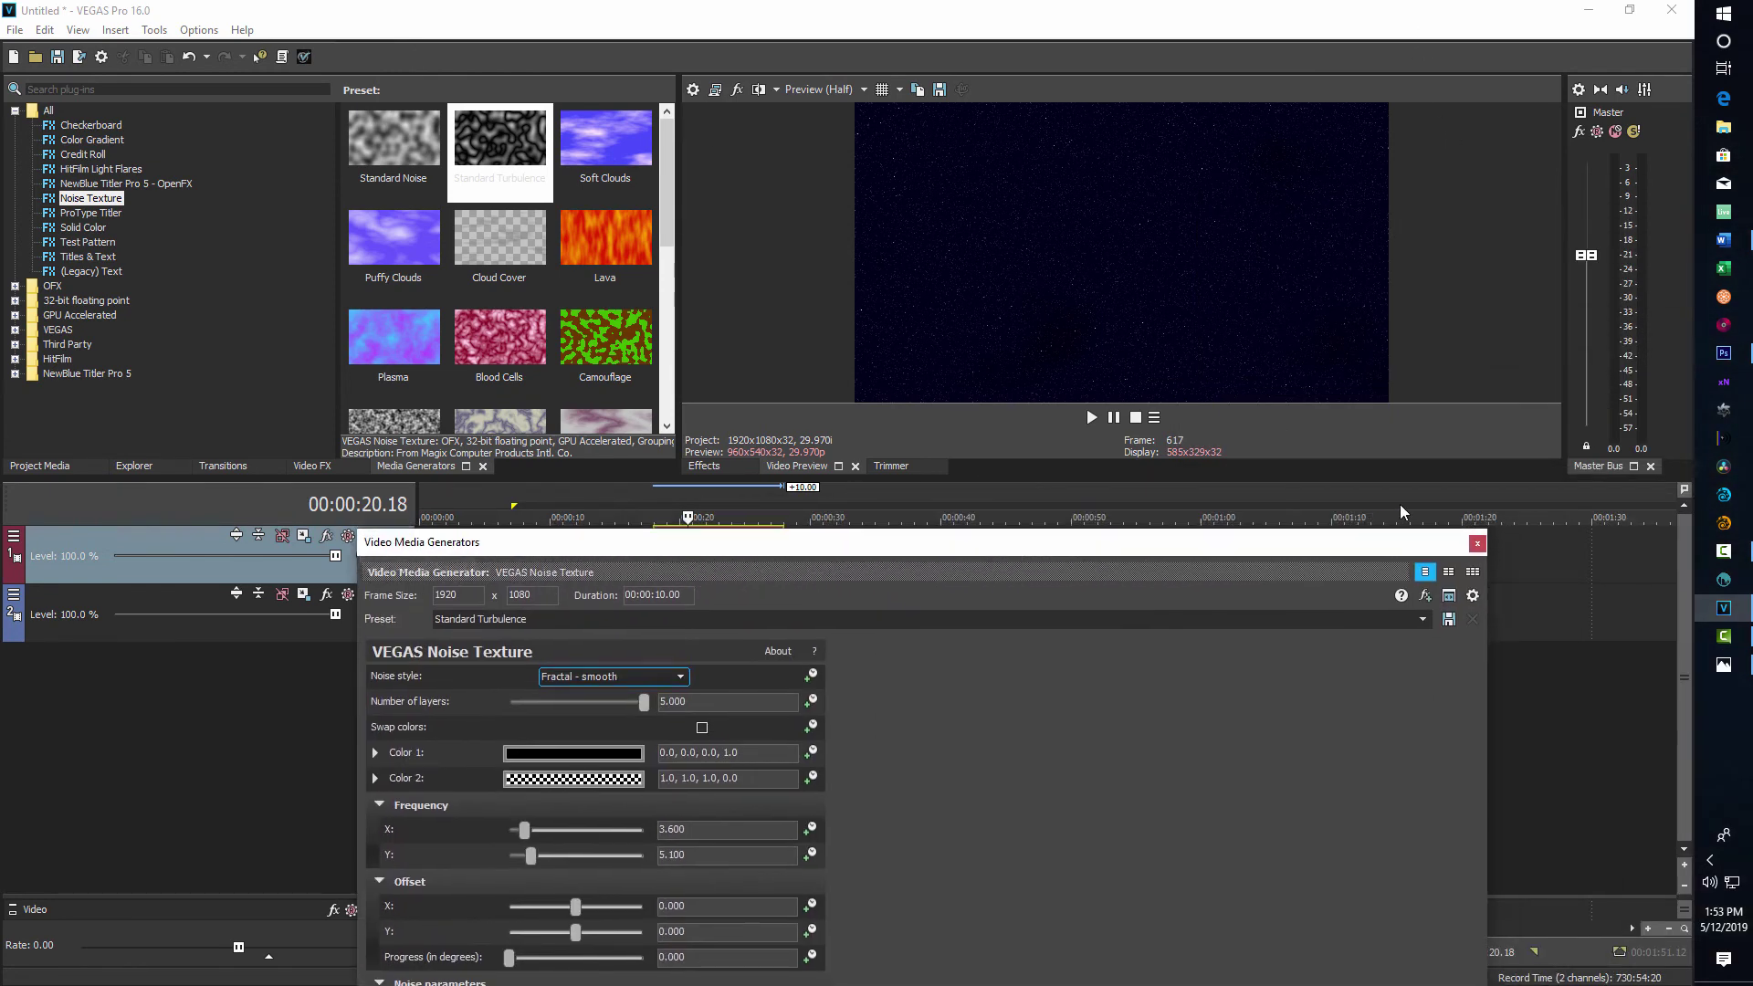
pyautogui.click(1476, 543)
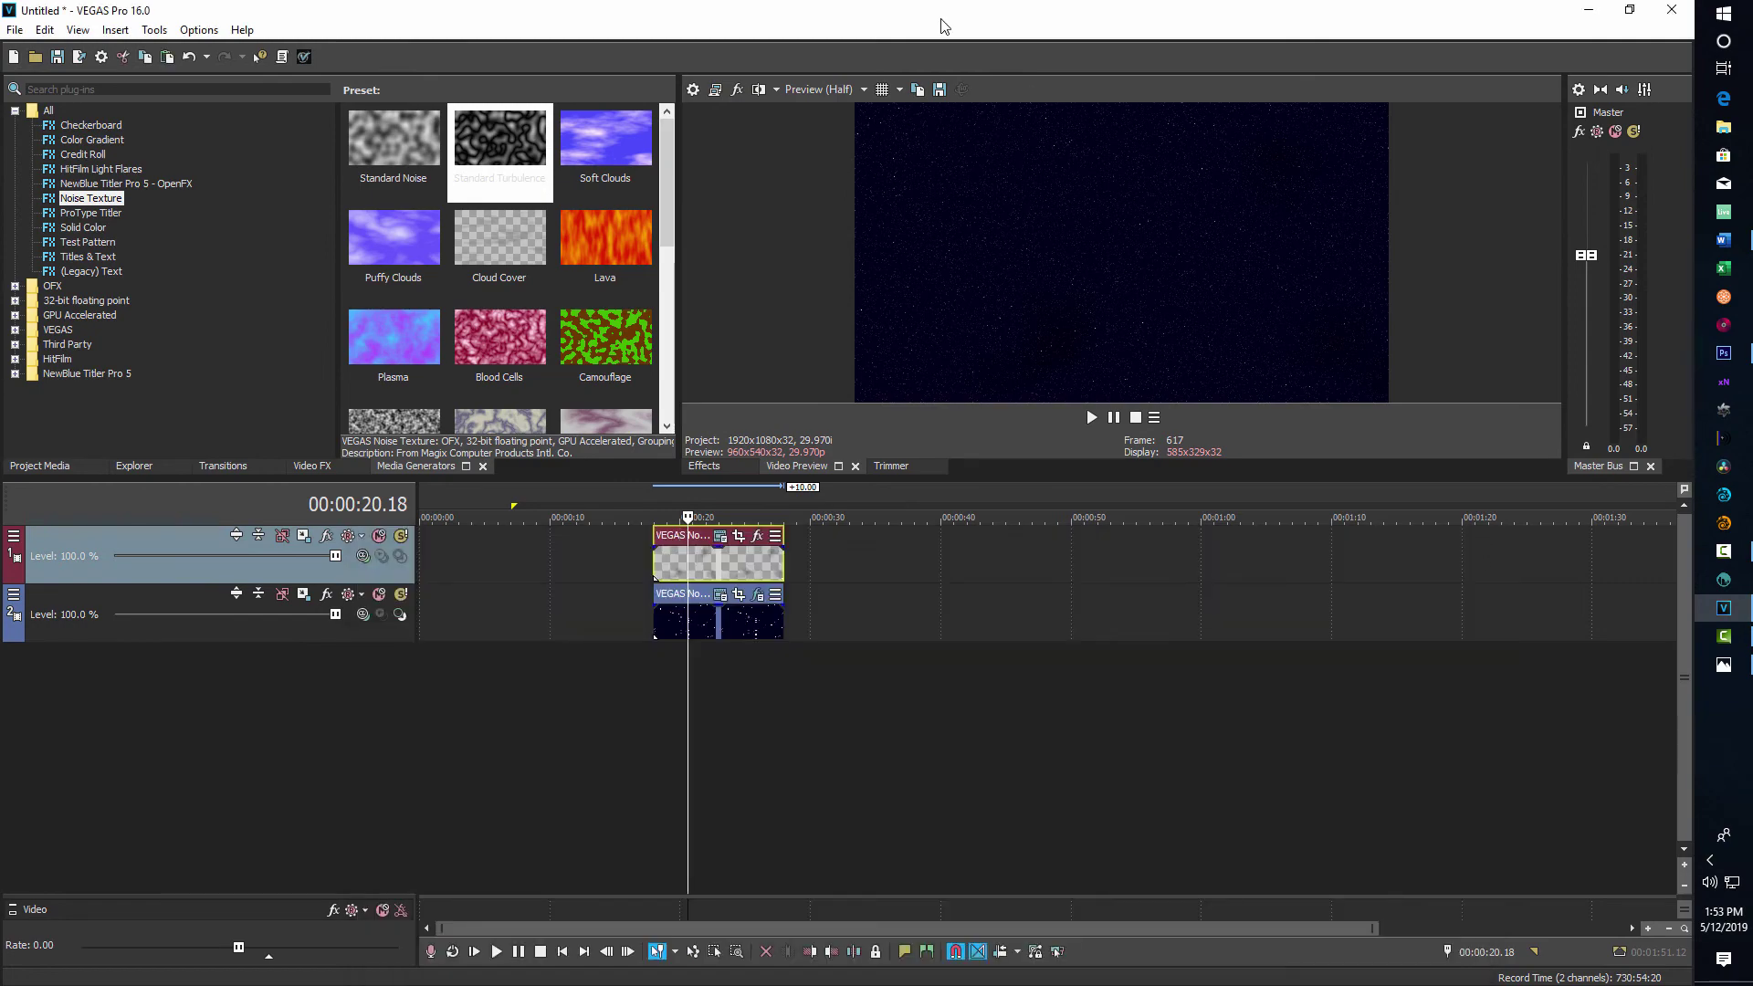
pyautogui.click(940, 90)
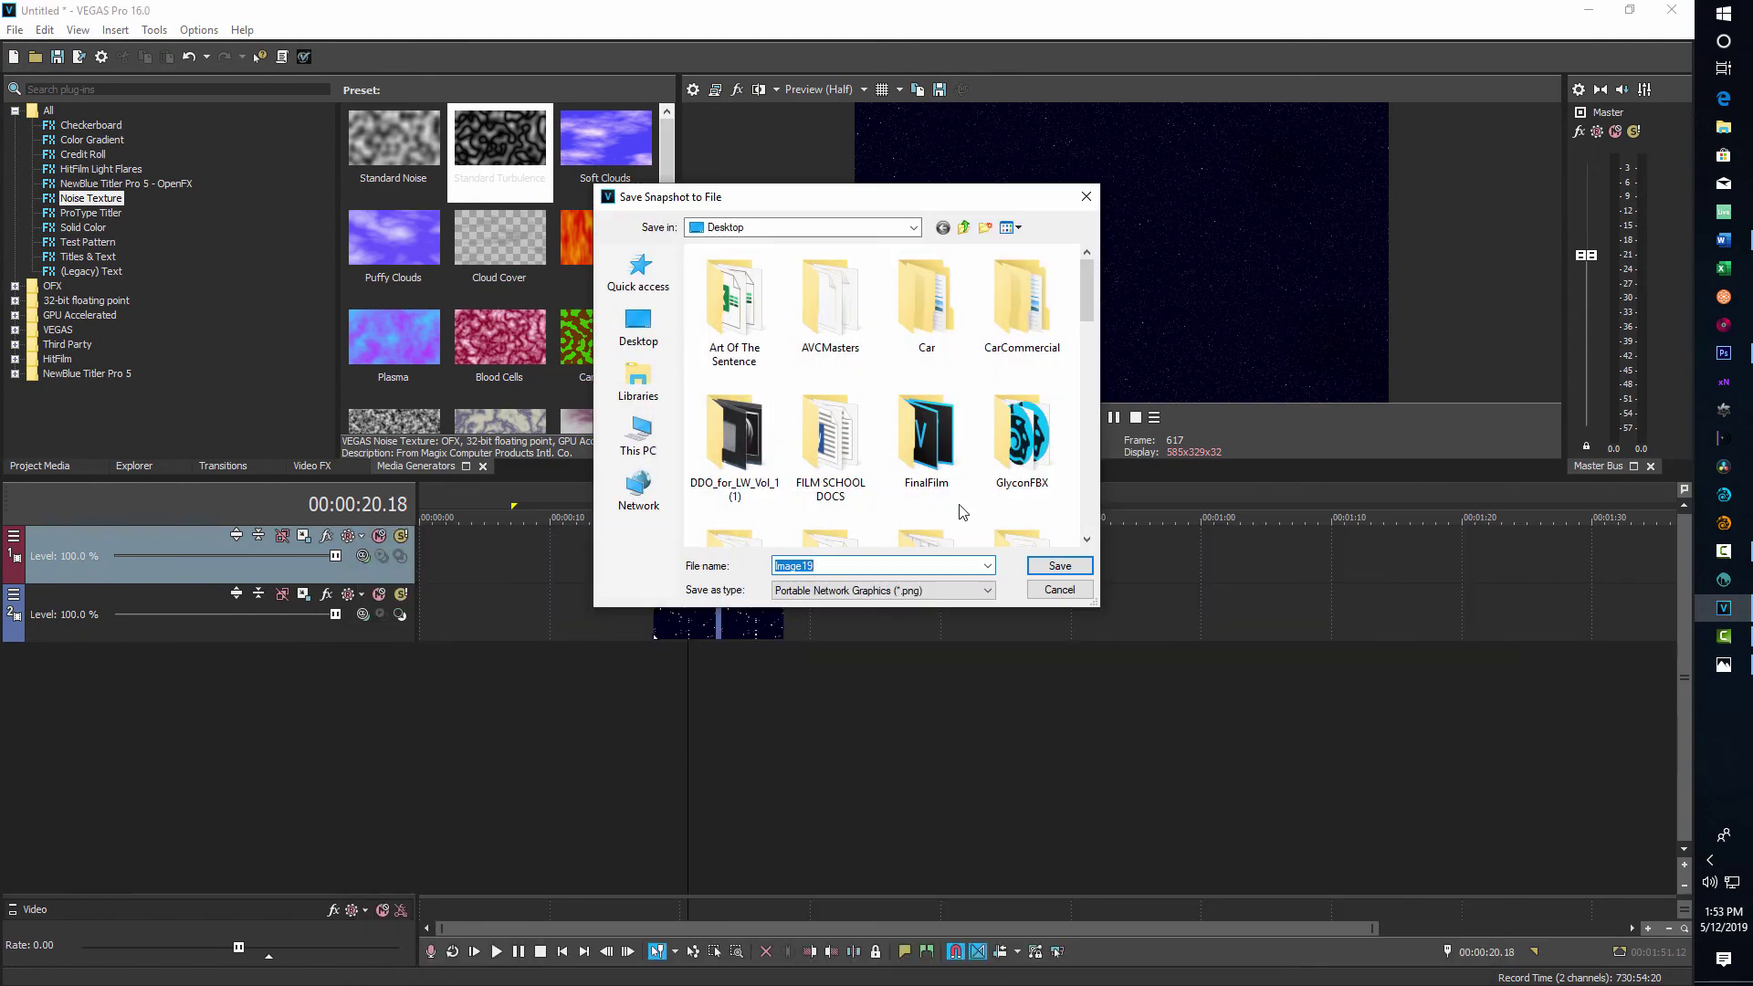
pyautogui.click(1059, 566)
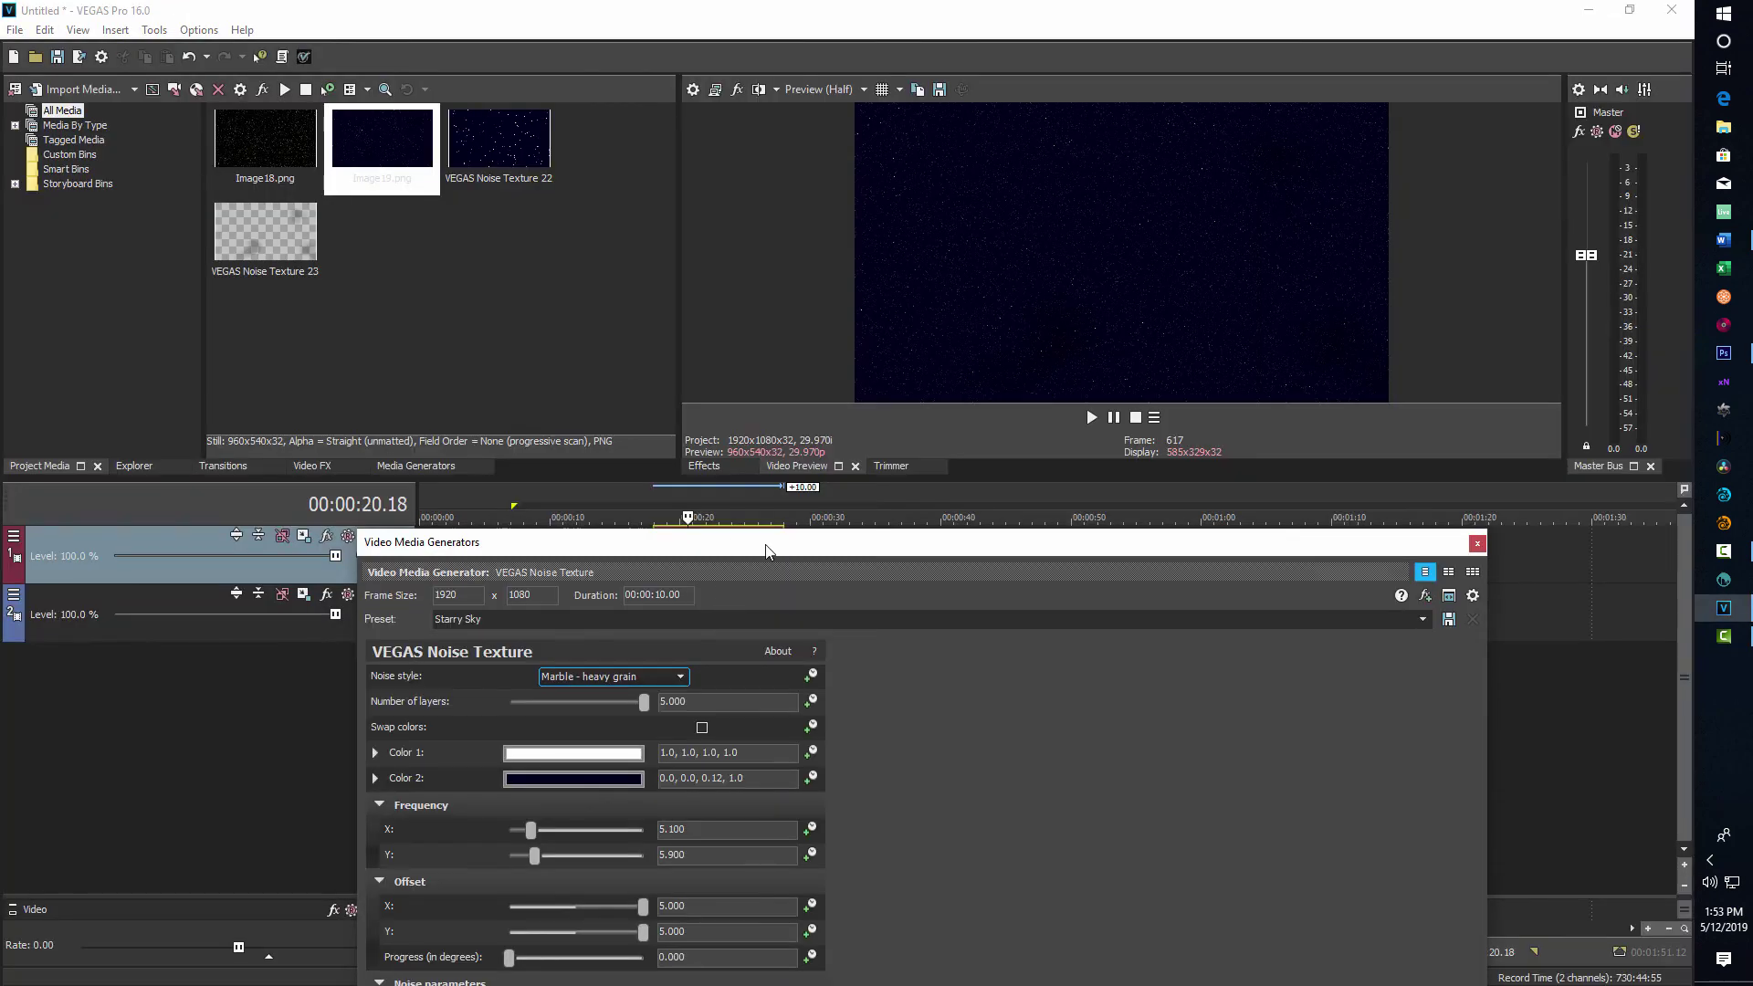
# Set Starry Sky frequency to 3.062 × 3.266 and Progress to 6.667 degrees, then close the settings
pyautogui.moveTo(767, 551); pyautogui.dragTo(1182, 301)
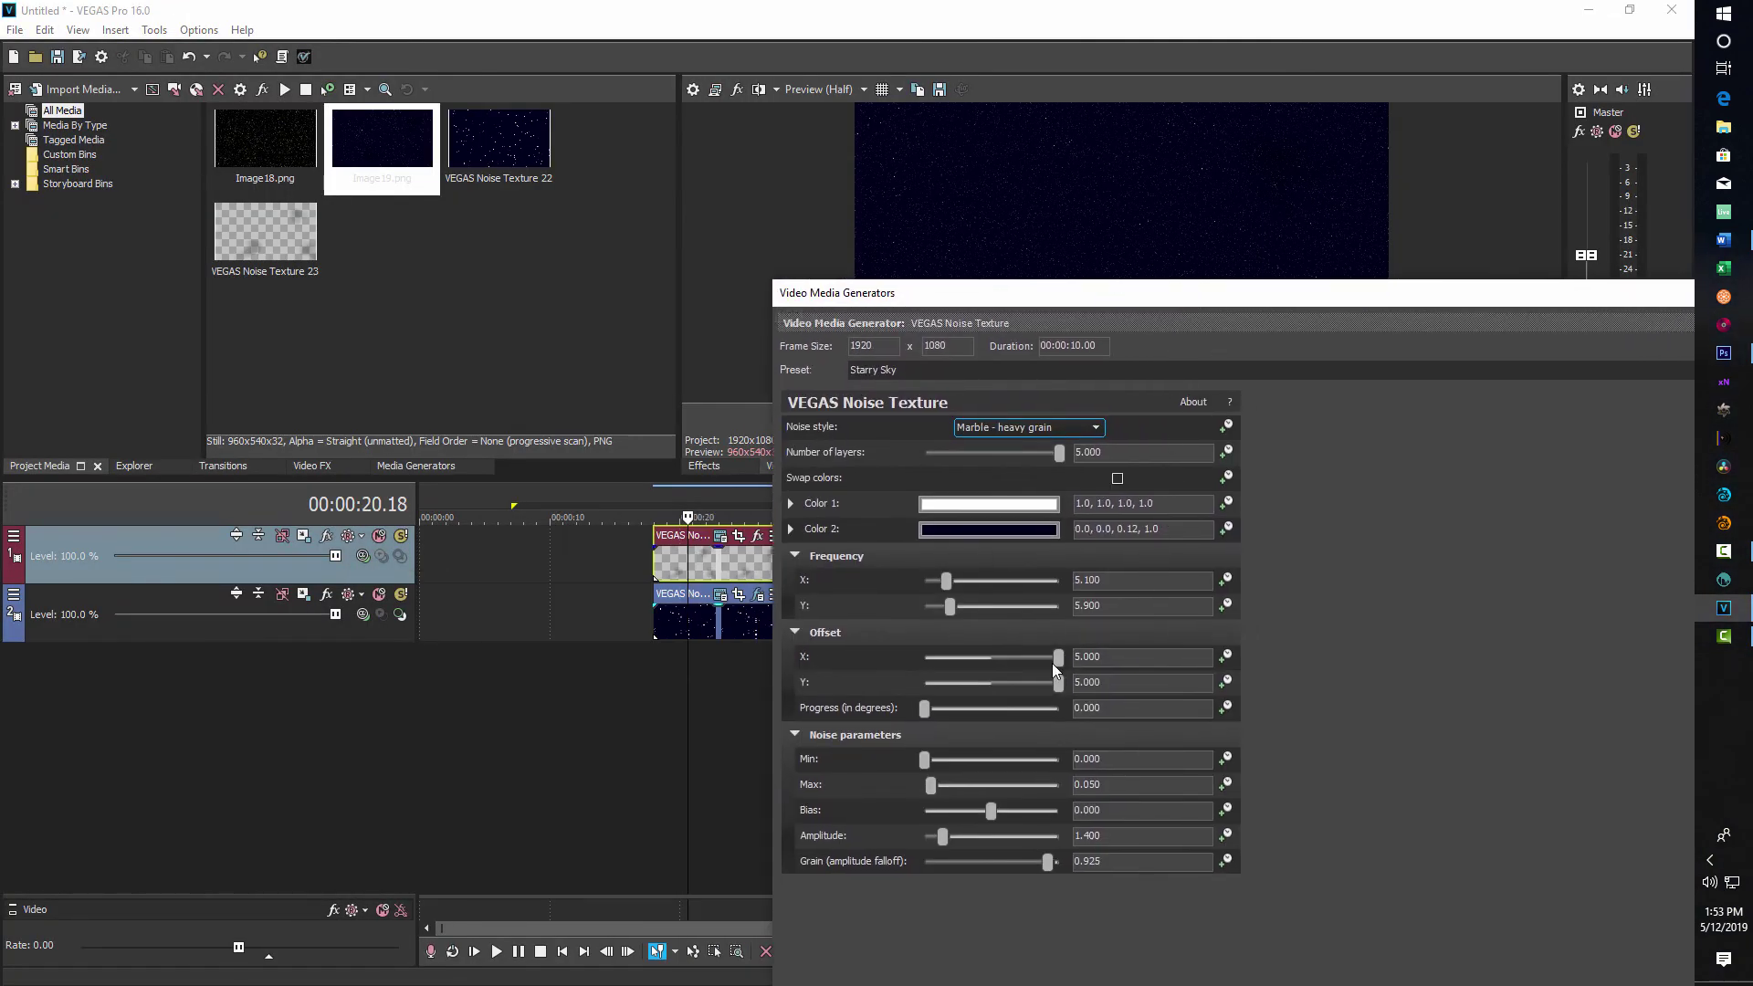
pyautogui.moveTo(944, 581); pyautogui.dragTo(939, 611)
pyautogui.moveTo(926, 709); pyautogui.dragTo(1015, 699)
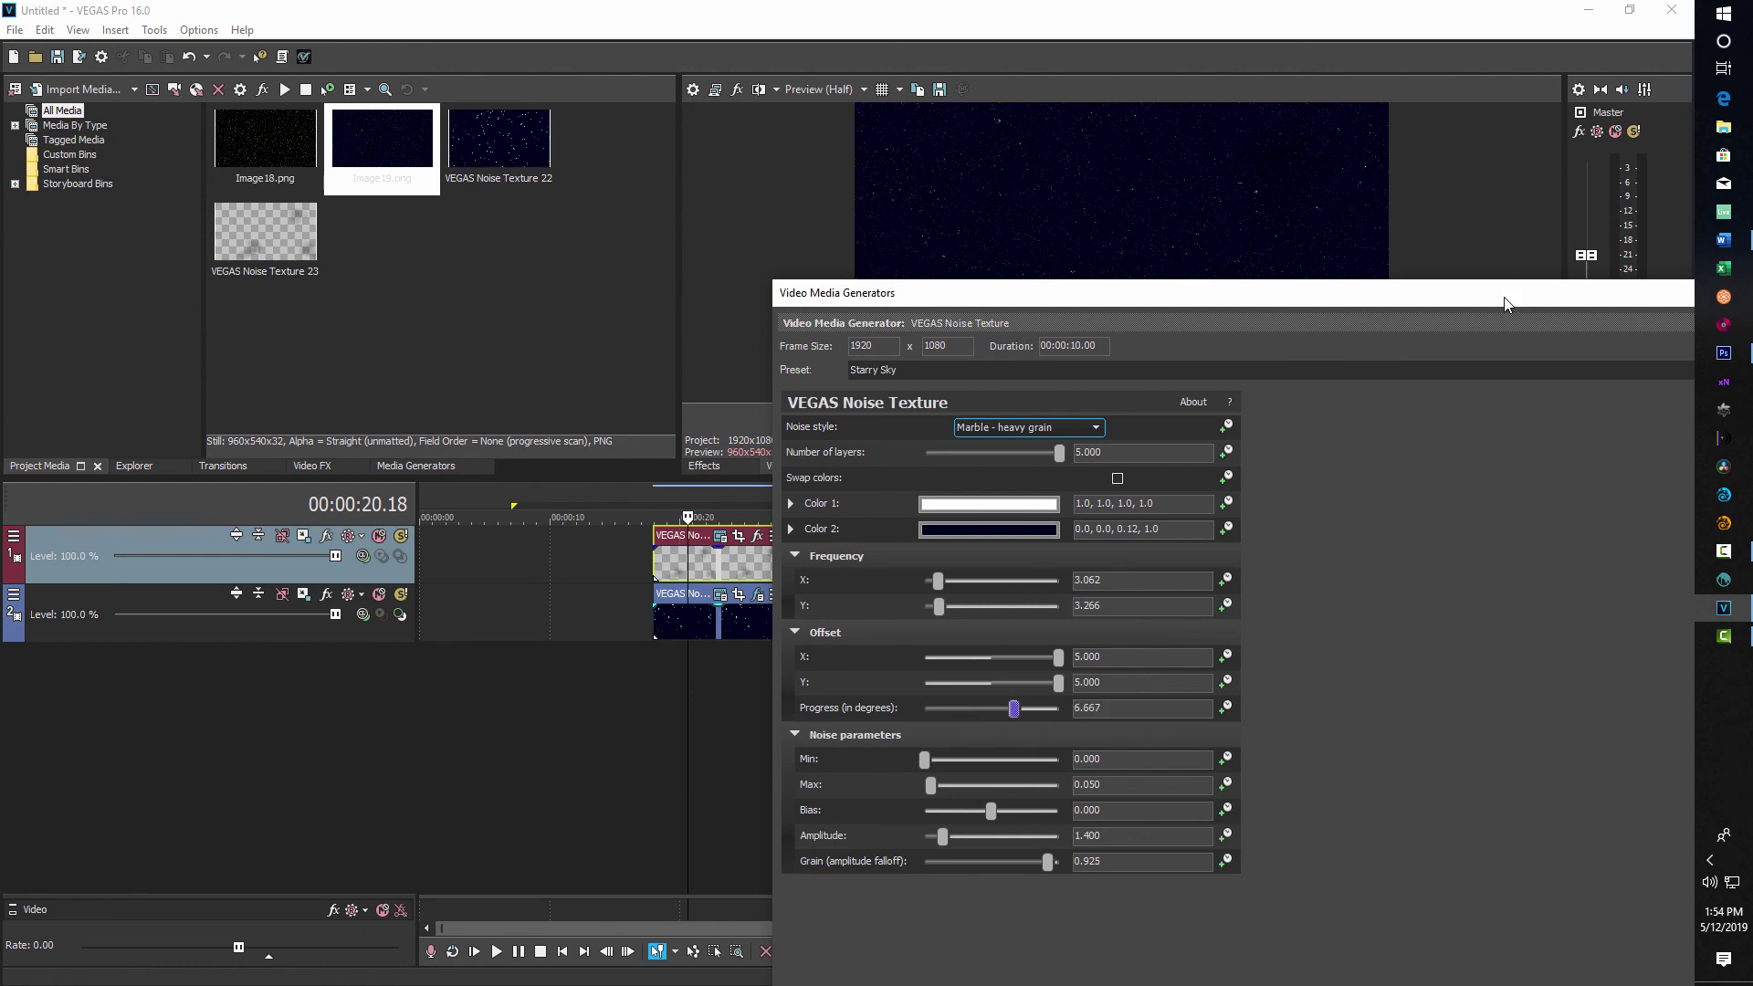
pyautogui.moveTo(1499, 303); pyautogui.dragTo(1136, 436)
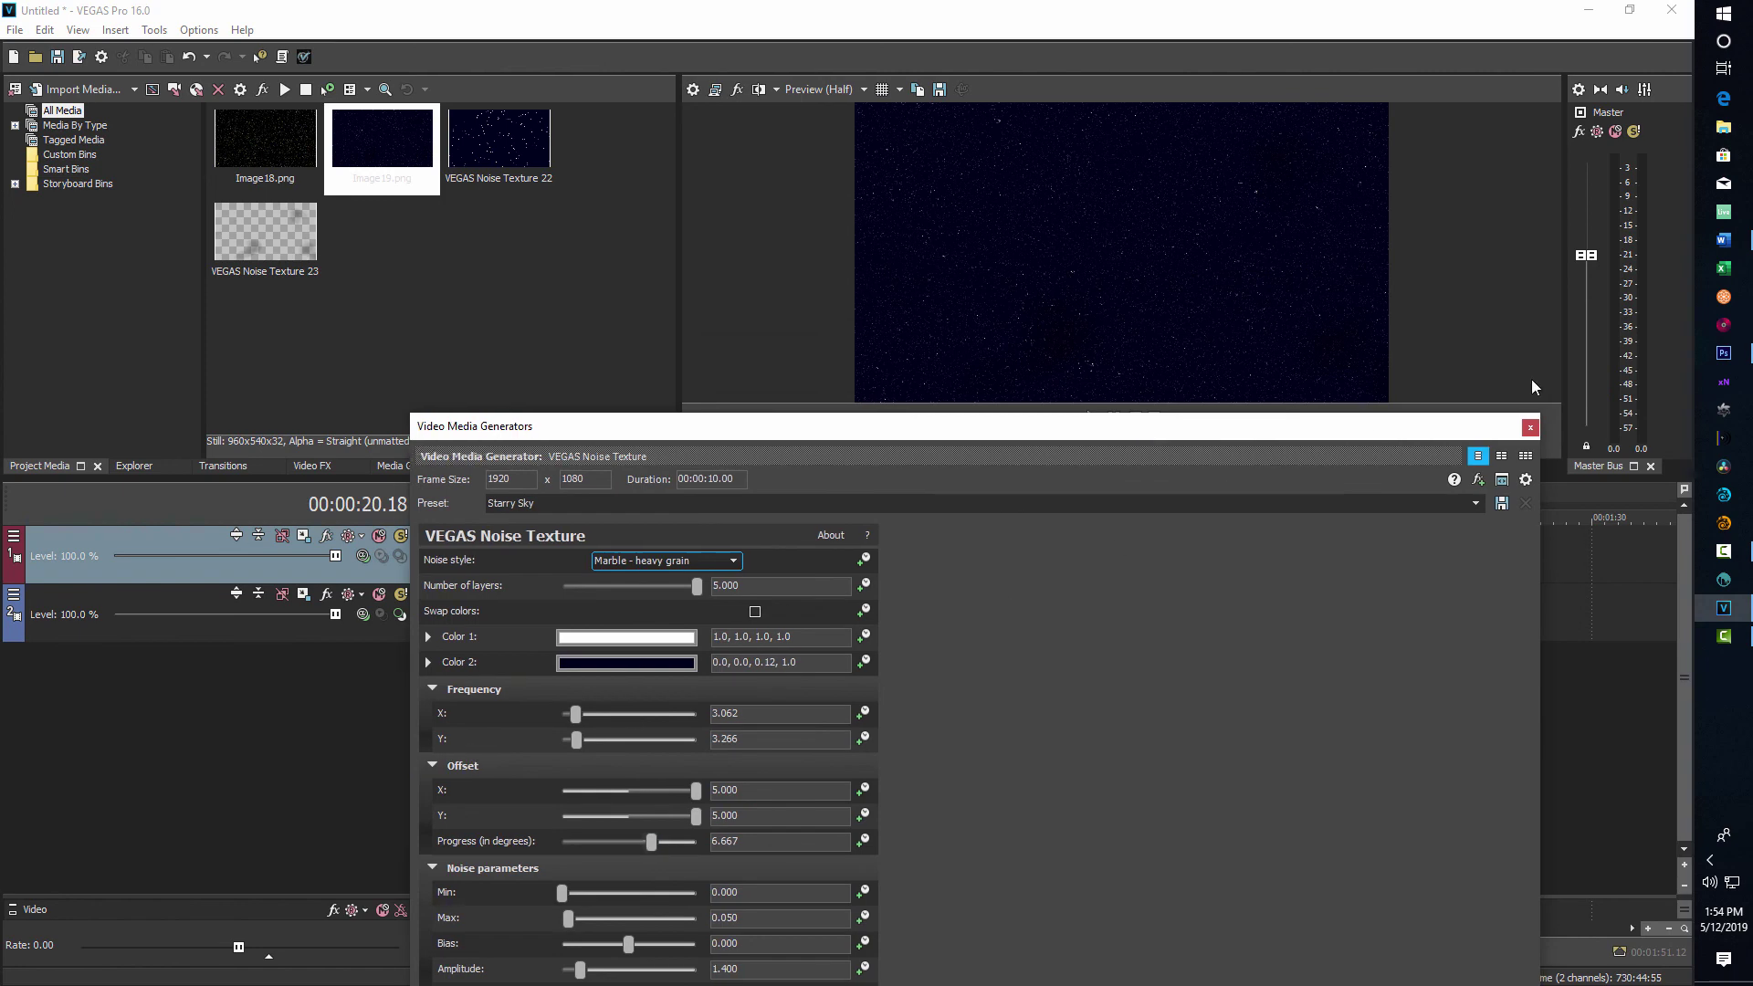
pyautogui.click(1529, 427)
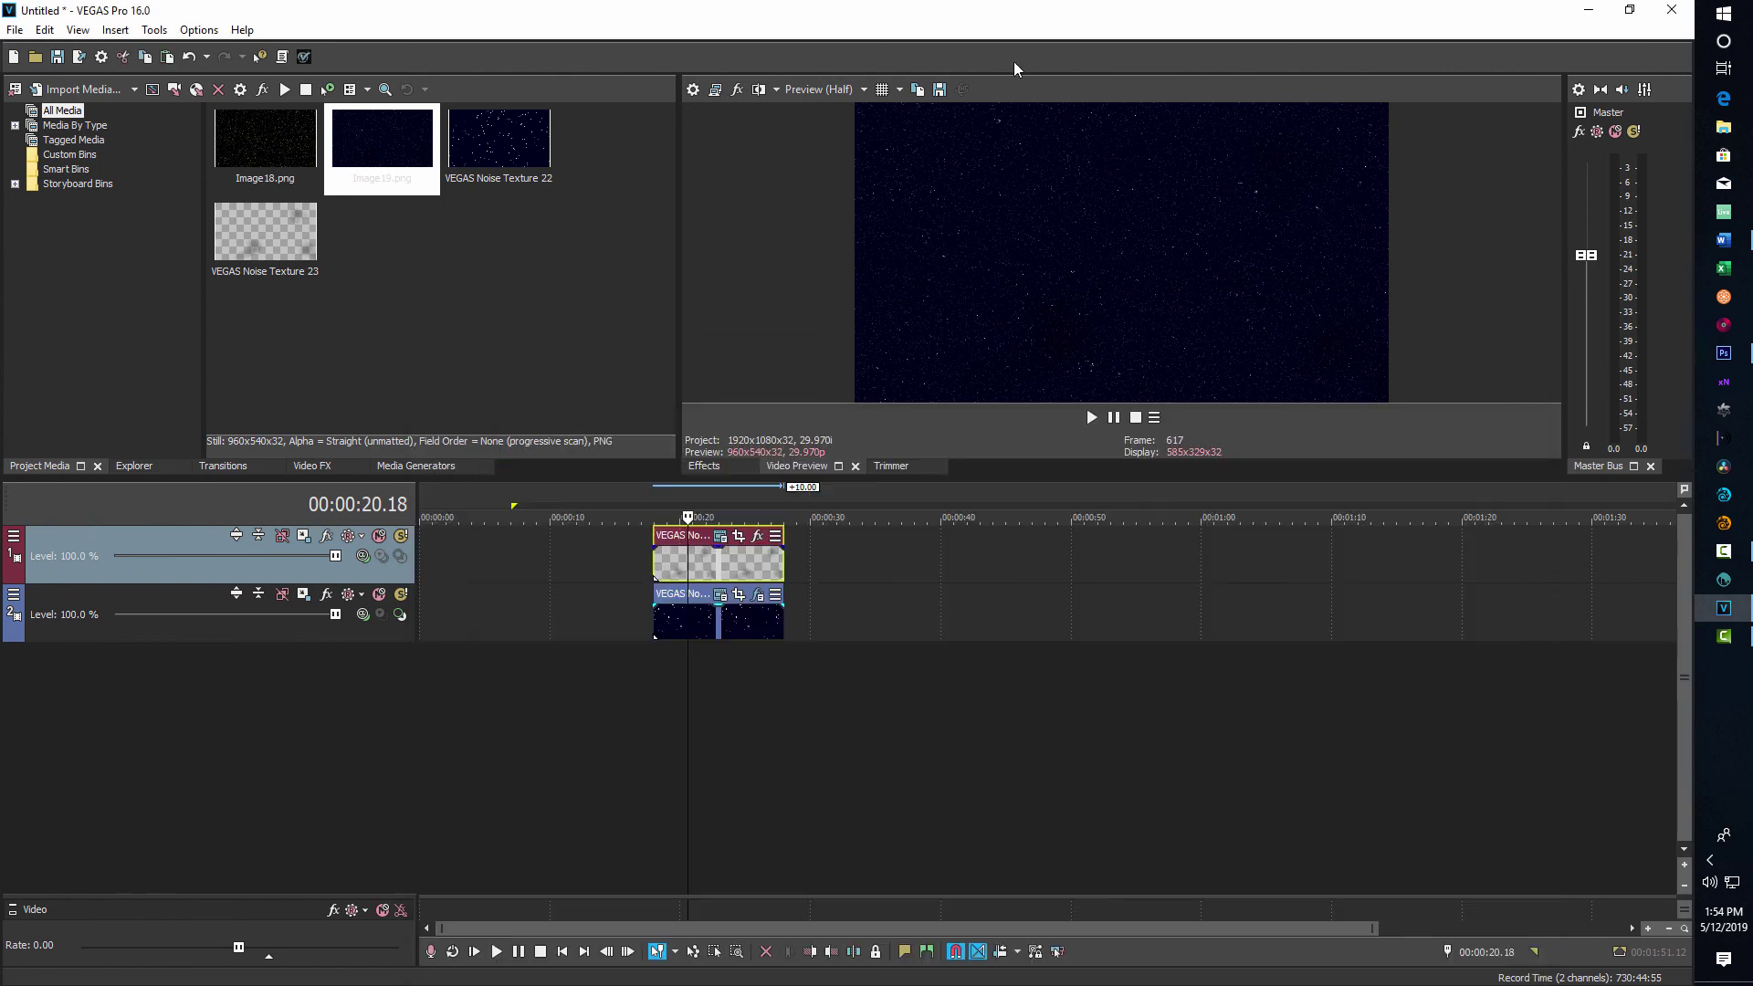
# Save the finished star field frame as snapshot Image20.png
pyautogui.click(936, 91)
pyautogui.click(1057, 563)
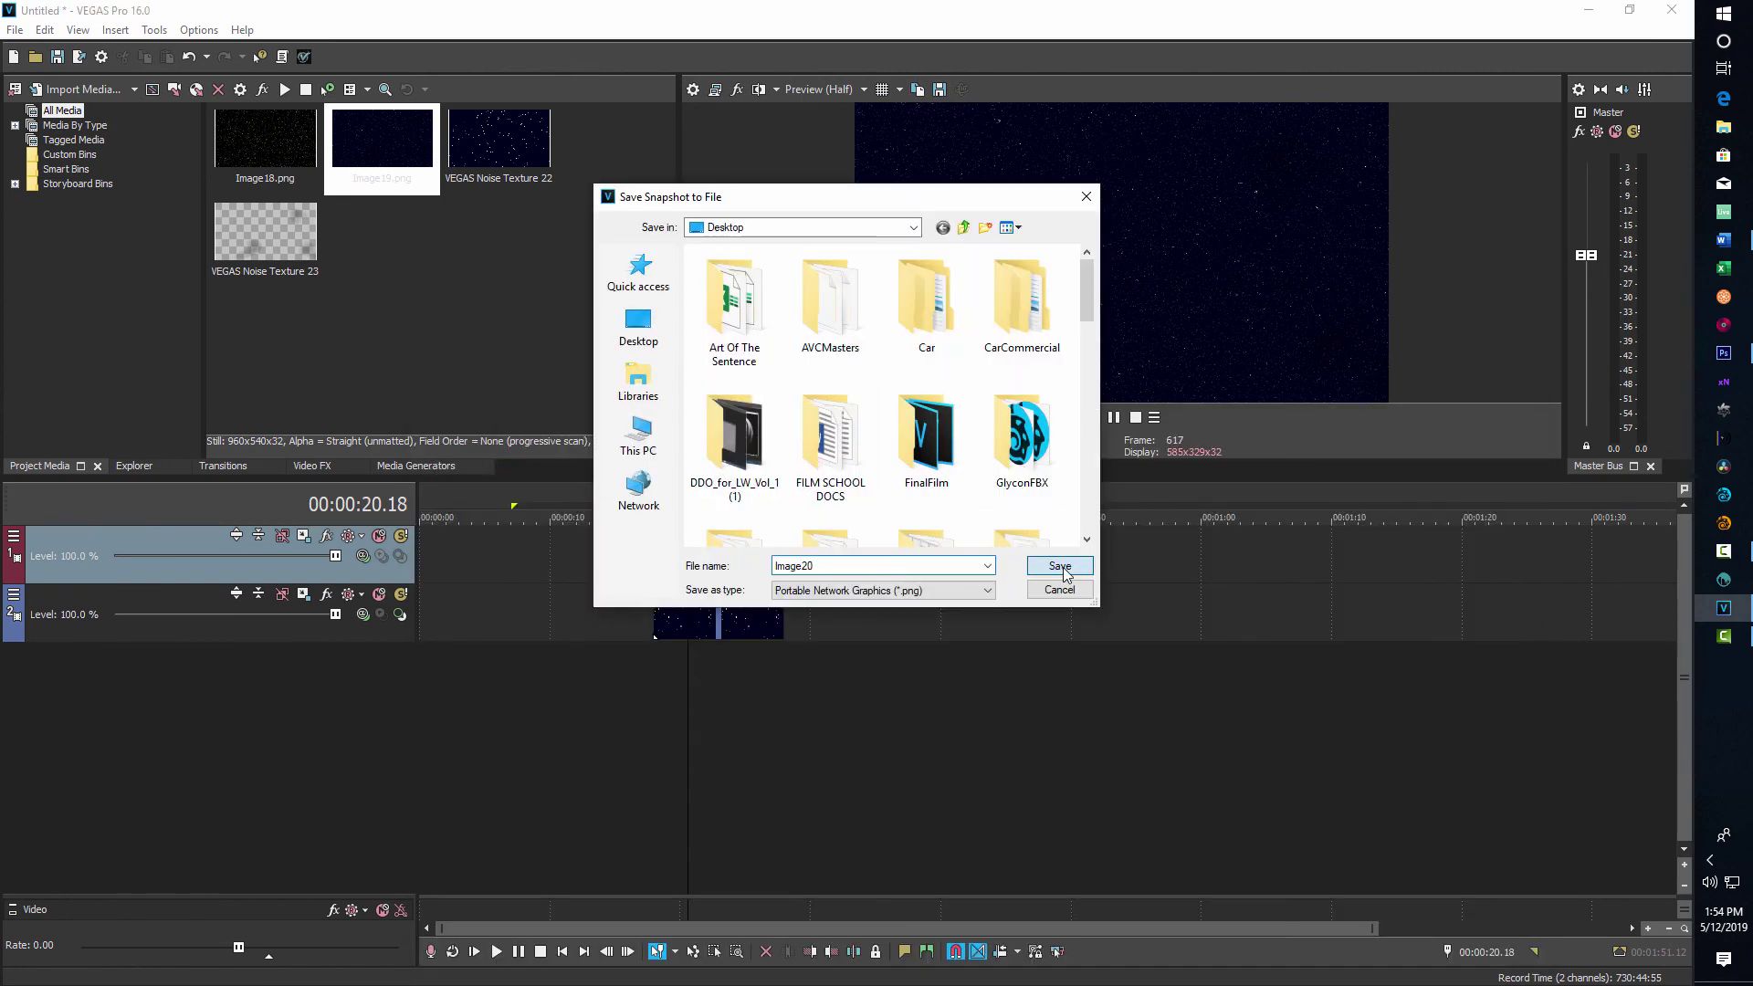